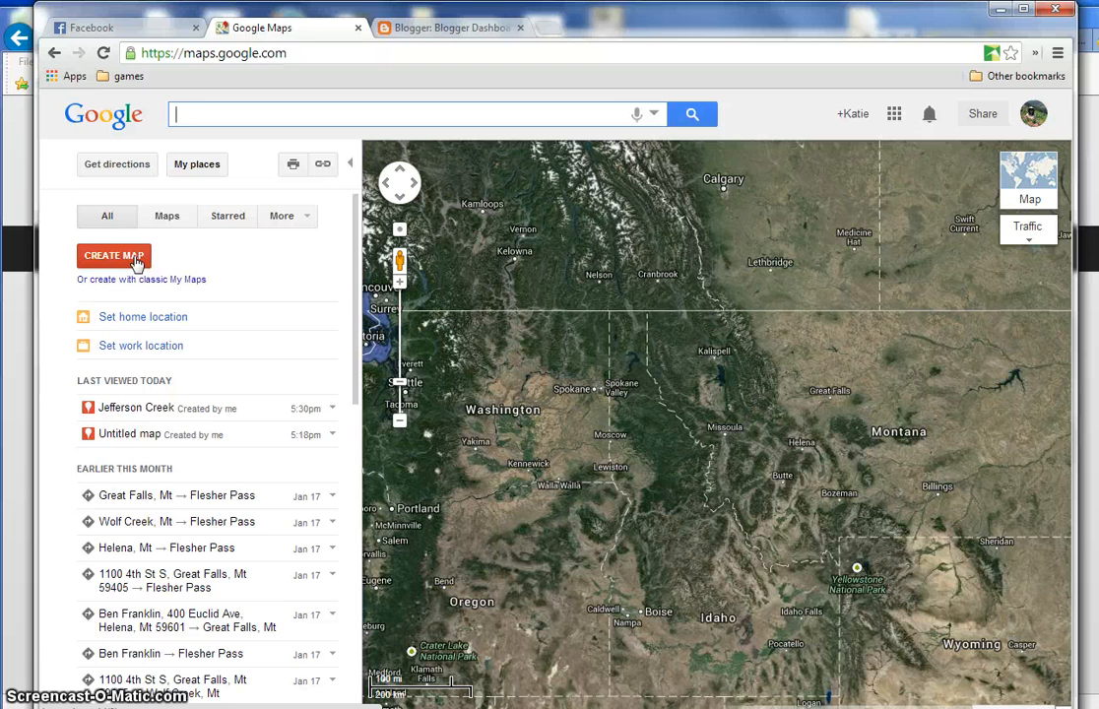
# - Create a classic My Maps map titled "Jefferson Creek Snowshoe HIke", finish its setup and reopen it for editing
pyautogui.click(140, 282)
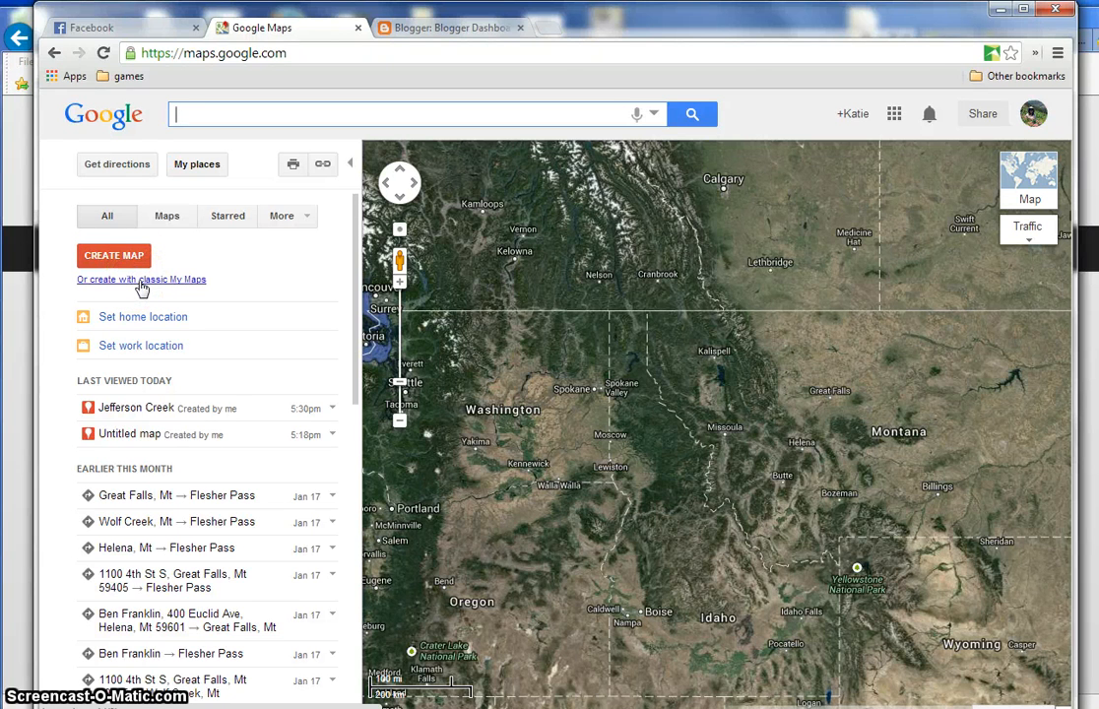
pyautogui.click(140, 282)
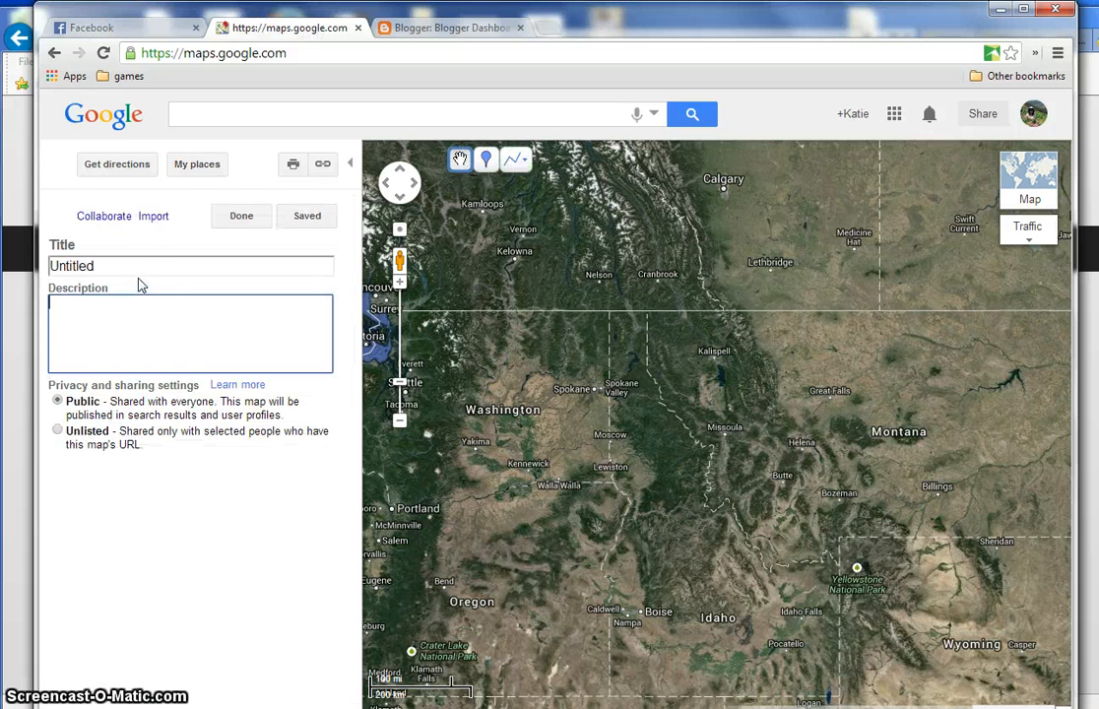
pyautogui.click(125, 266)
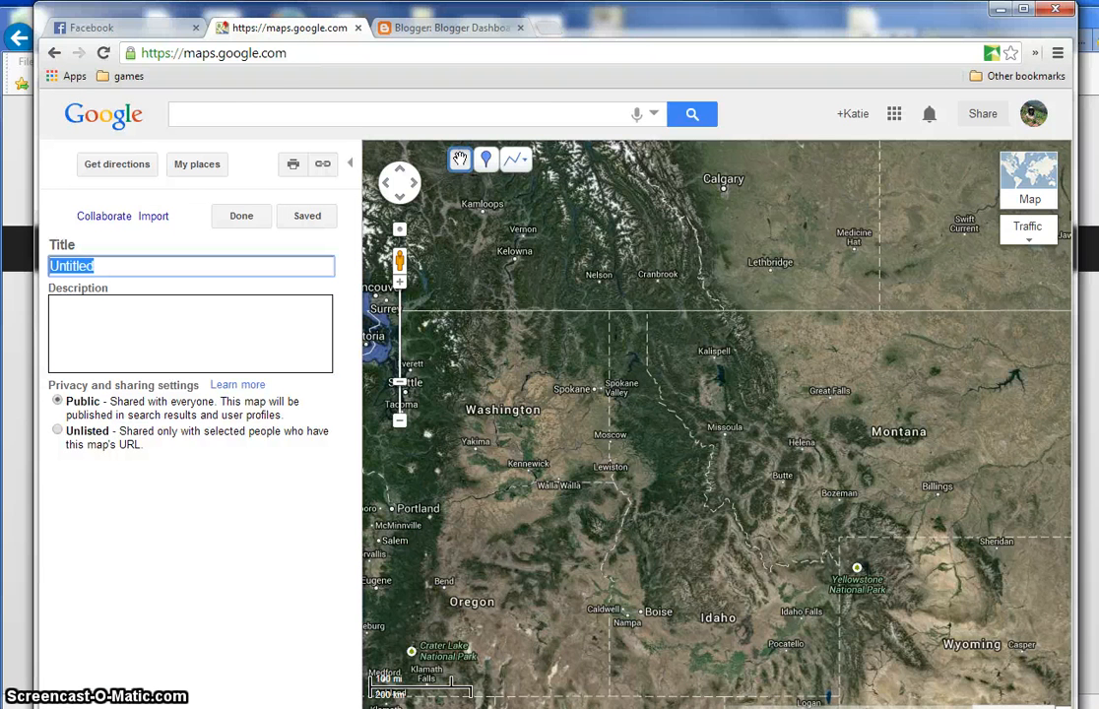
pyautogui.write('Jefferson Creek Sno')
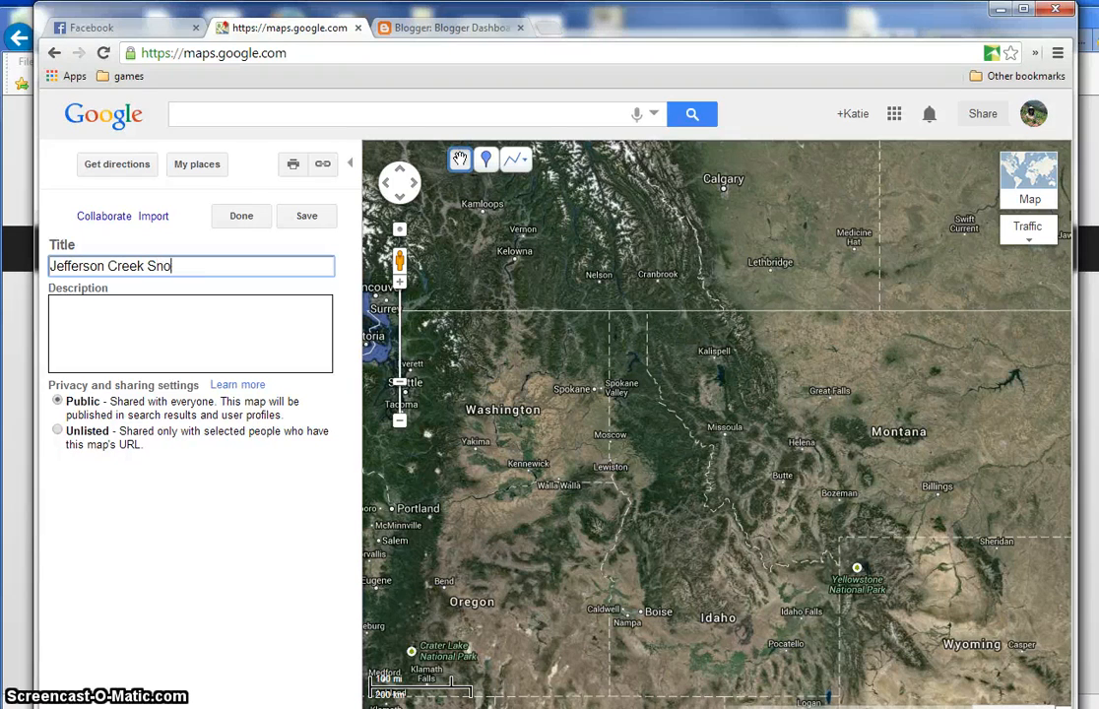
pyautogui.write('e HIke')
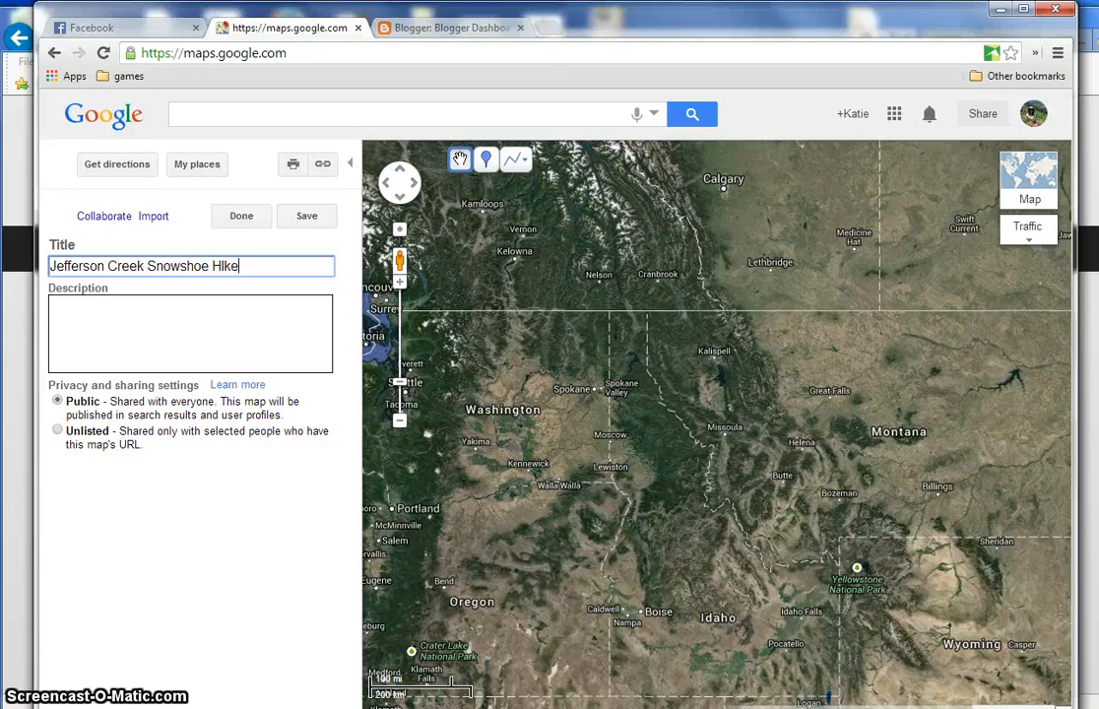
pyautogui.click(91, 322)
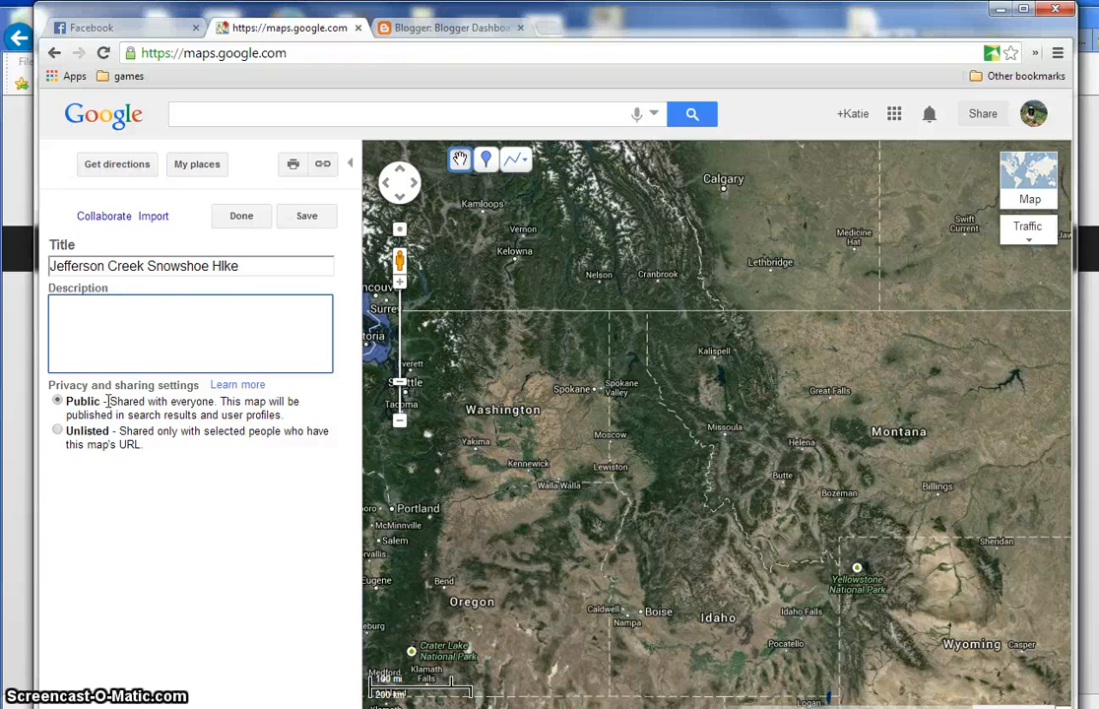
pyautogui.click(238, 217)
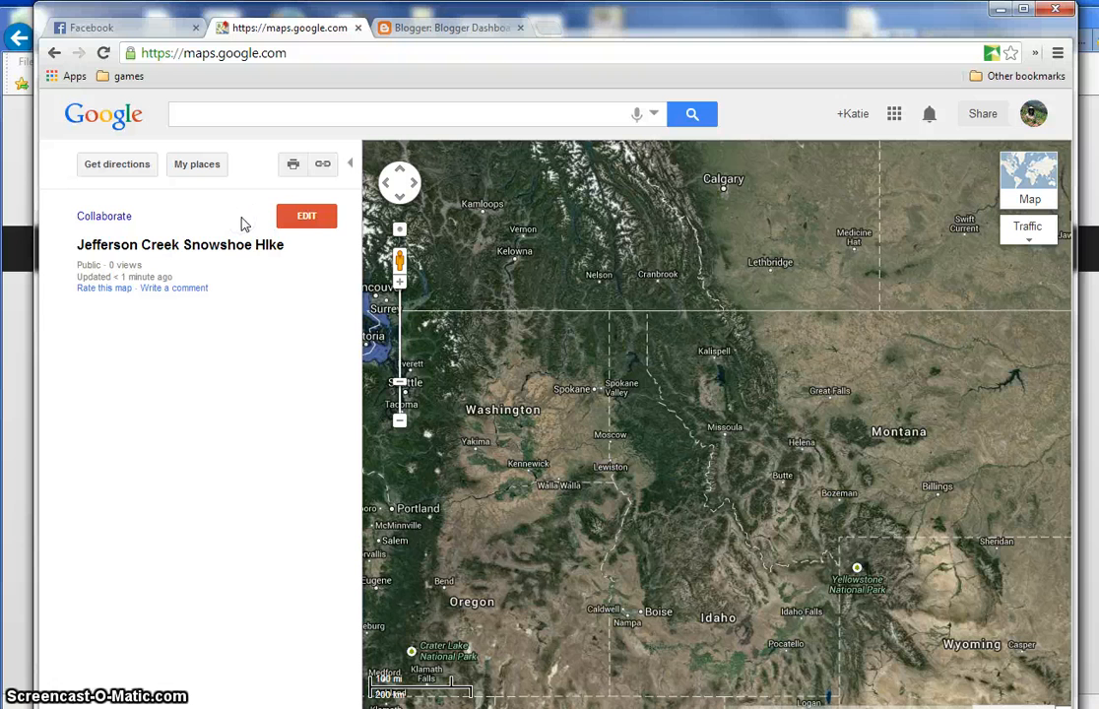
pyautogui.click(306, 217)
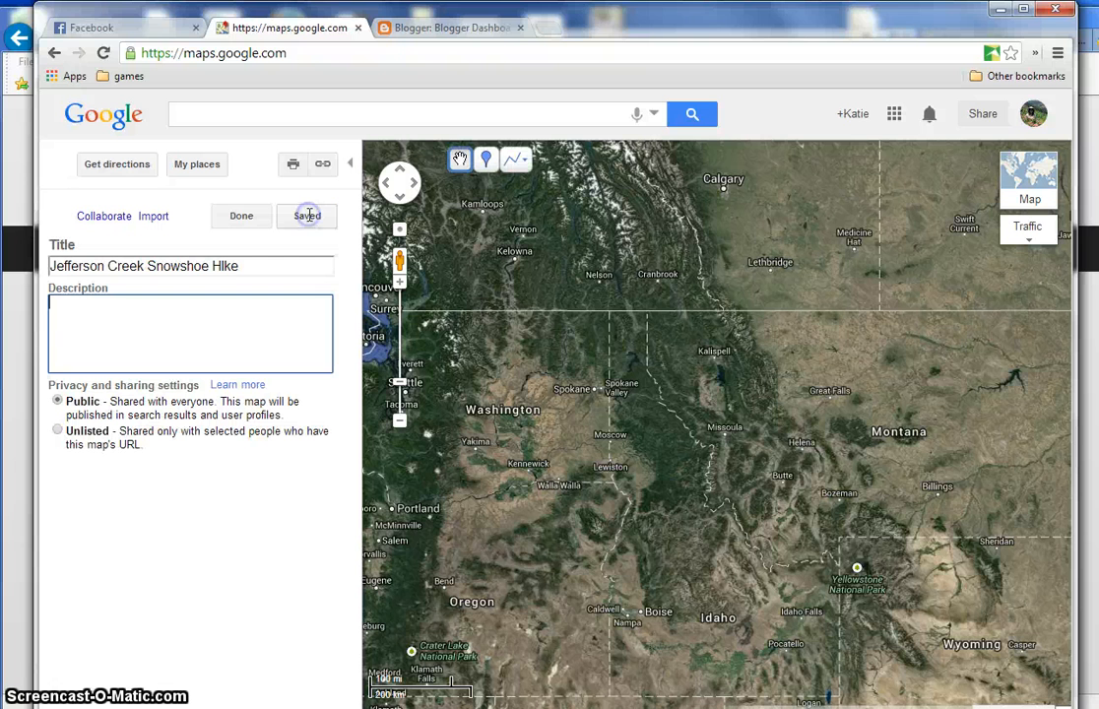
pyautogui.click(487, 160)
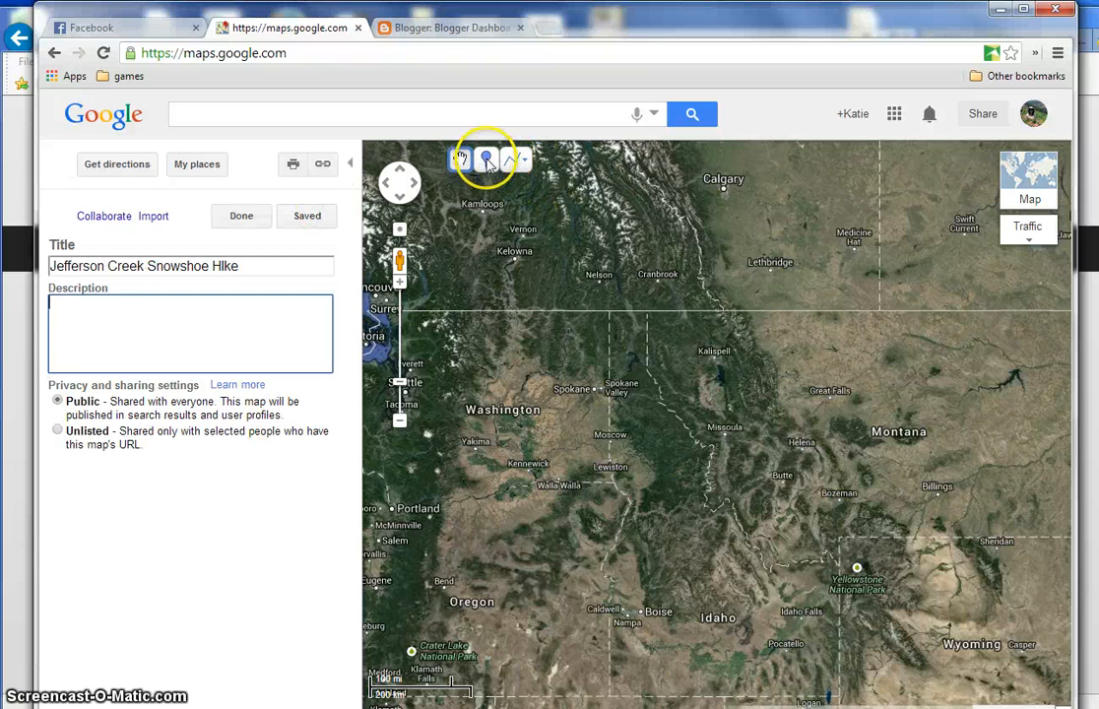
# - Search the map for "jefferson creek, mt"
pyautogui.click(454, 116)
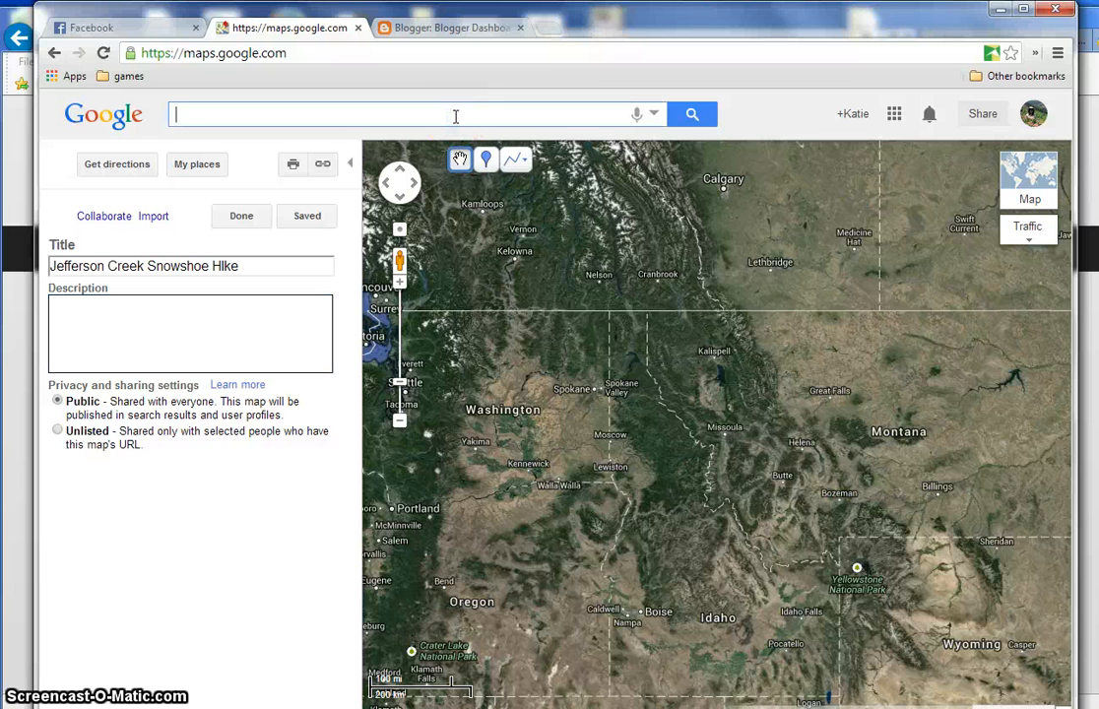
pyautogui.write('jeffere')
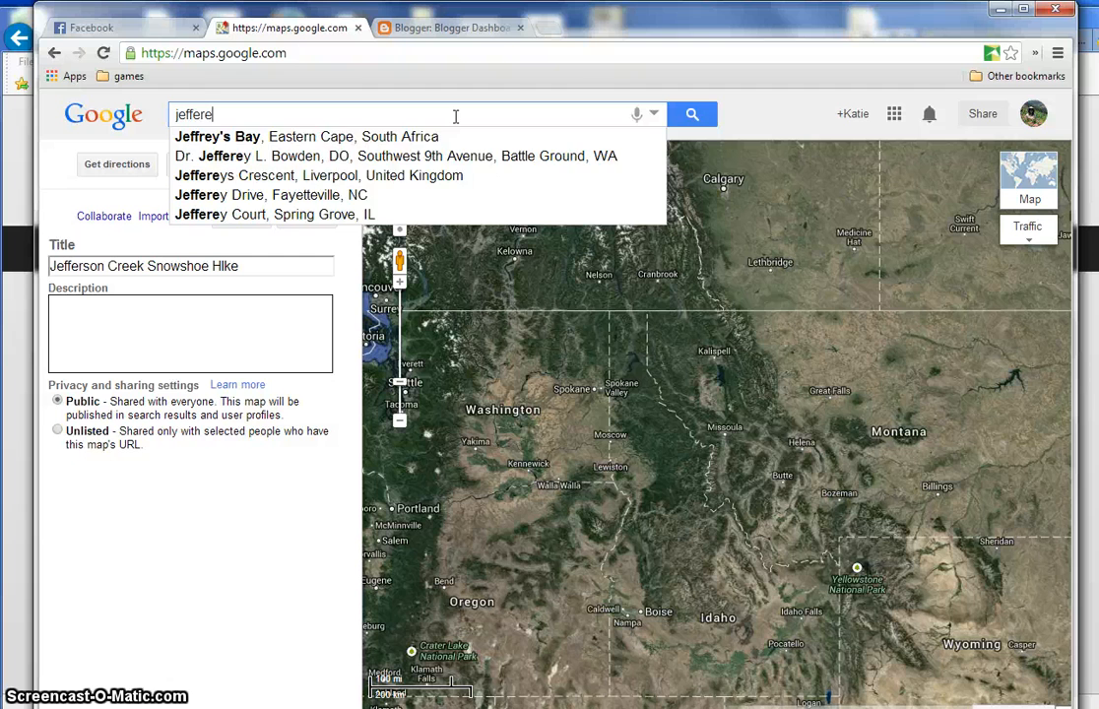
pyautogui.press('BackSpace')
pyautogui.write('s')
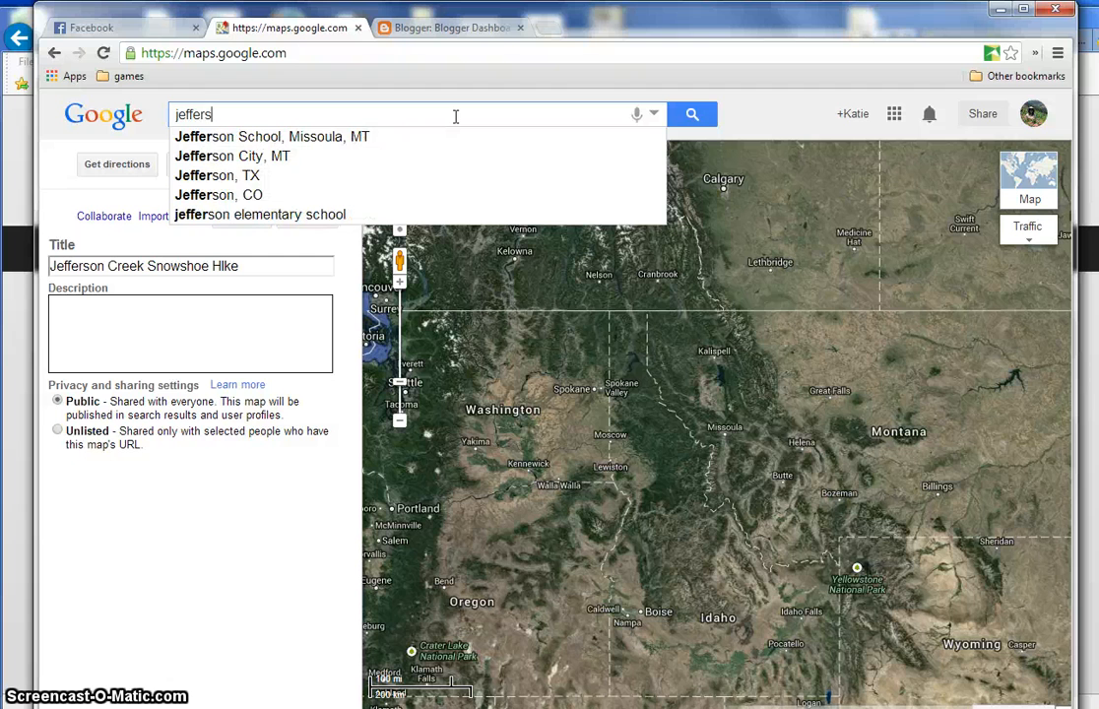
pyautogui.write('on creek, mt')
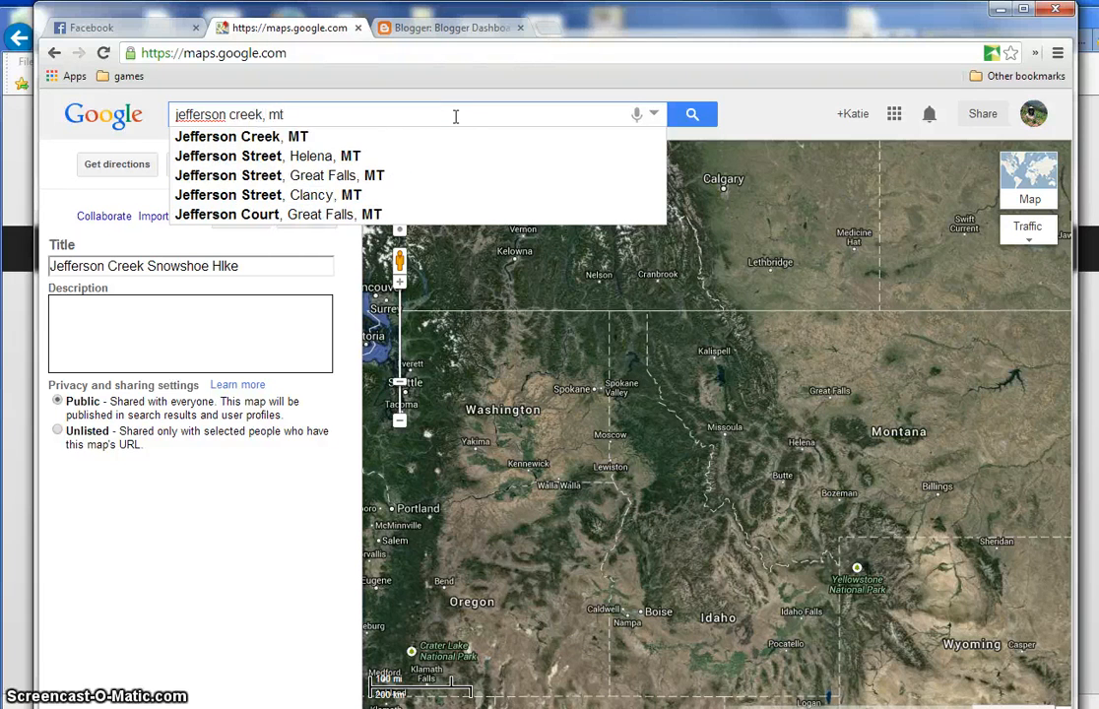
pyautogui.press('Return')
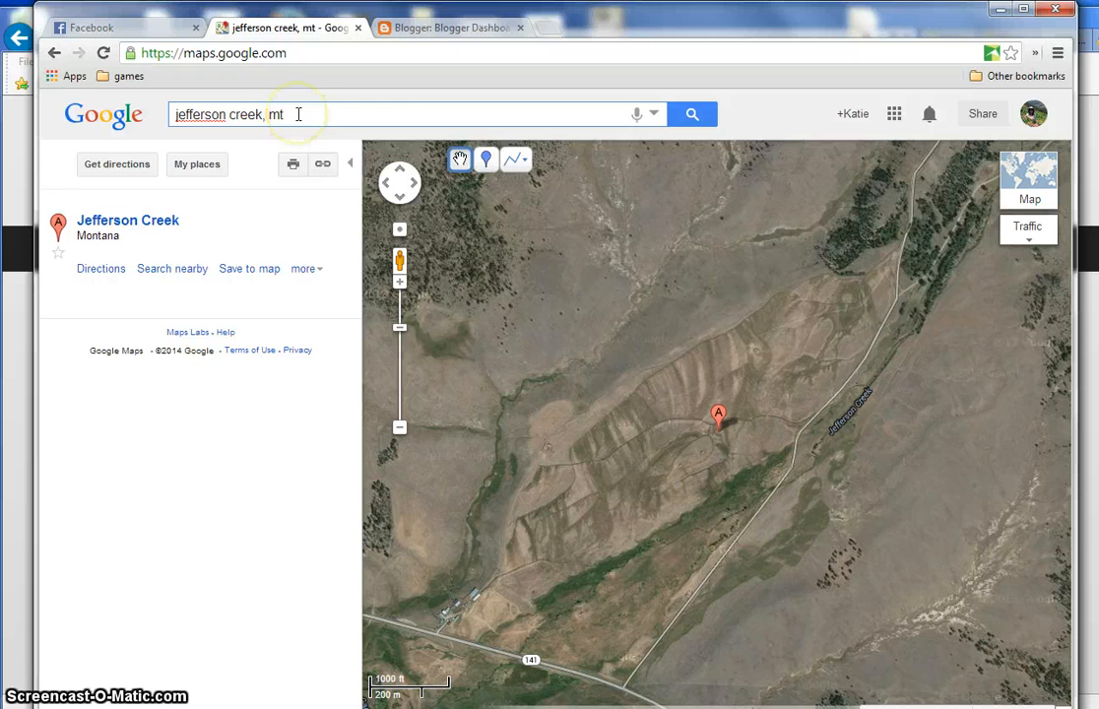
pyautogui.press('BackSpace')
pyautogui.press('BackSpace')
pyautogui.press('BackSpace')
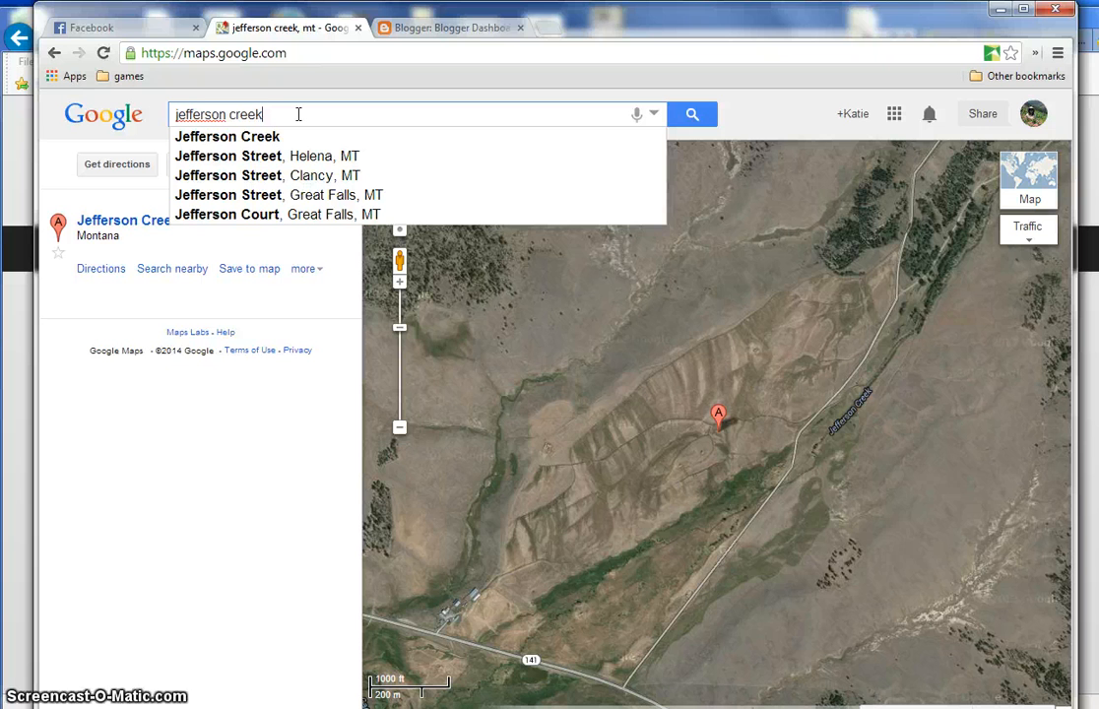
pyautogui.write(', ')
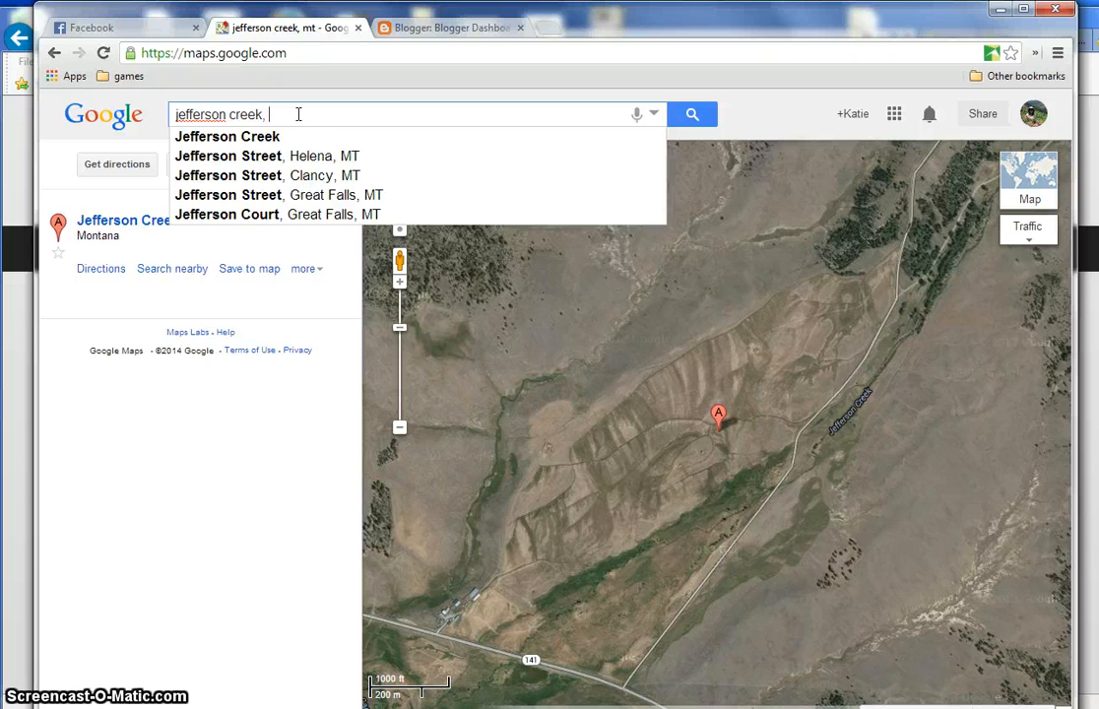
pyautogui.write('mt')
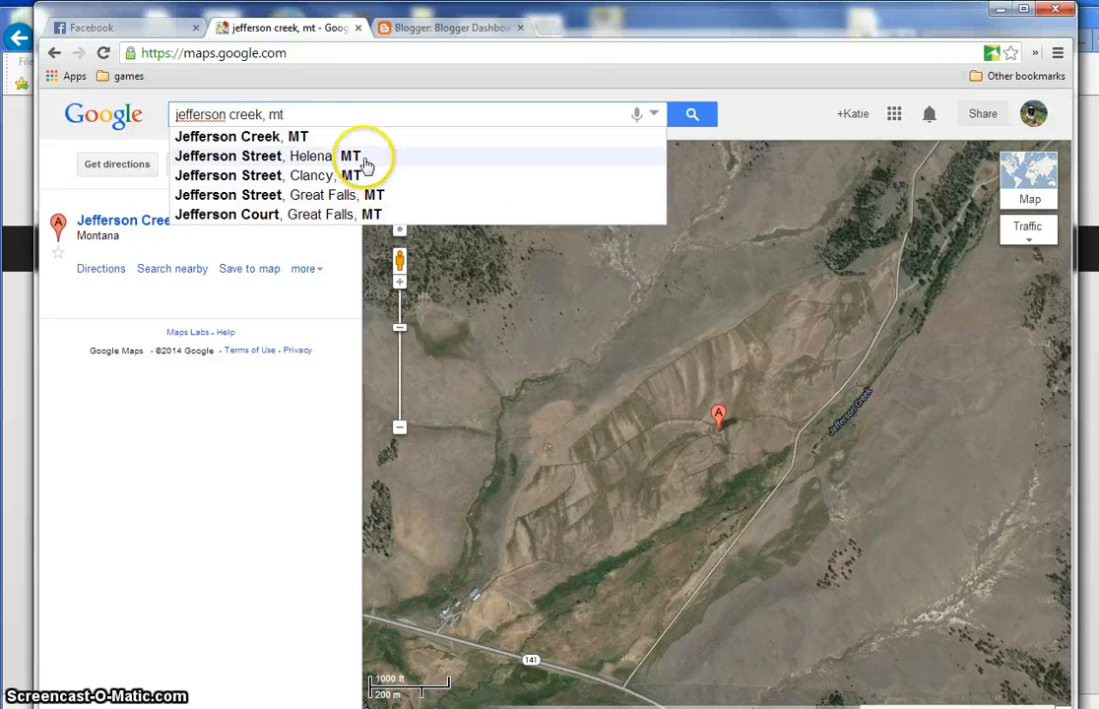
# - Replace the search text with "neihart, mt" and bring the map to that town
pyautogui.moveTo(311, 114); pyautogui.dragTo(166, 113)
pyautogui.write('n')
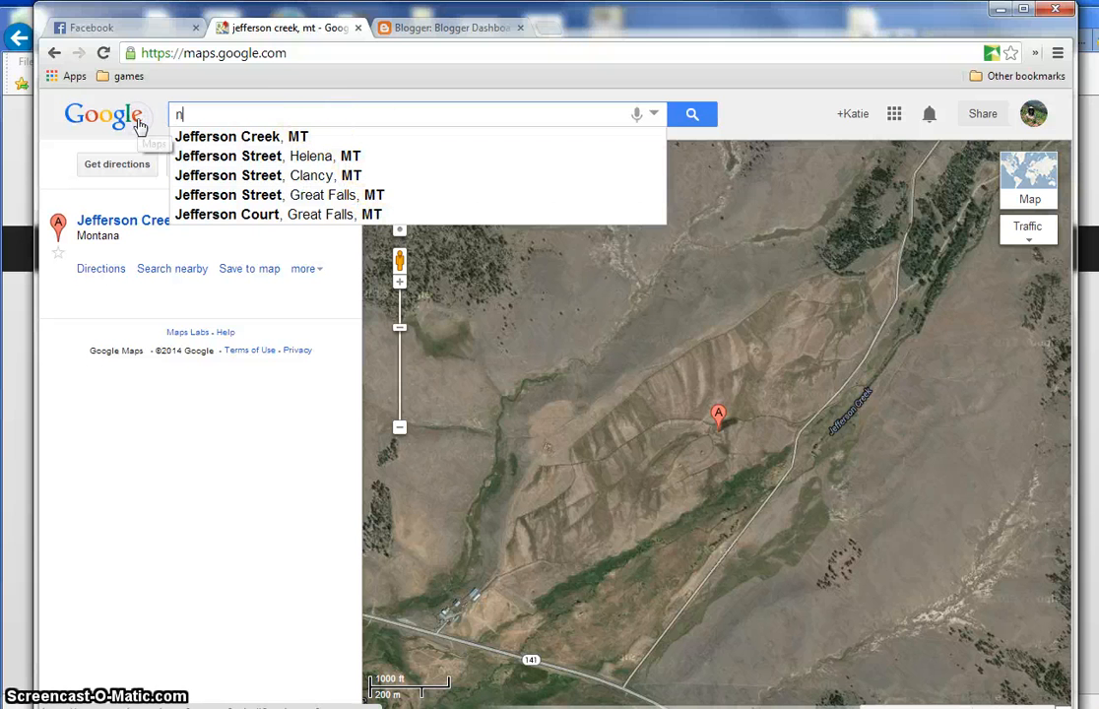
pyautogui.write('eihart, mt')
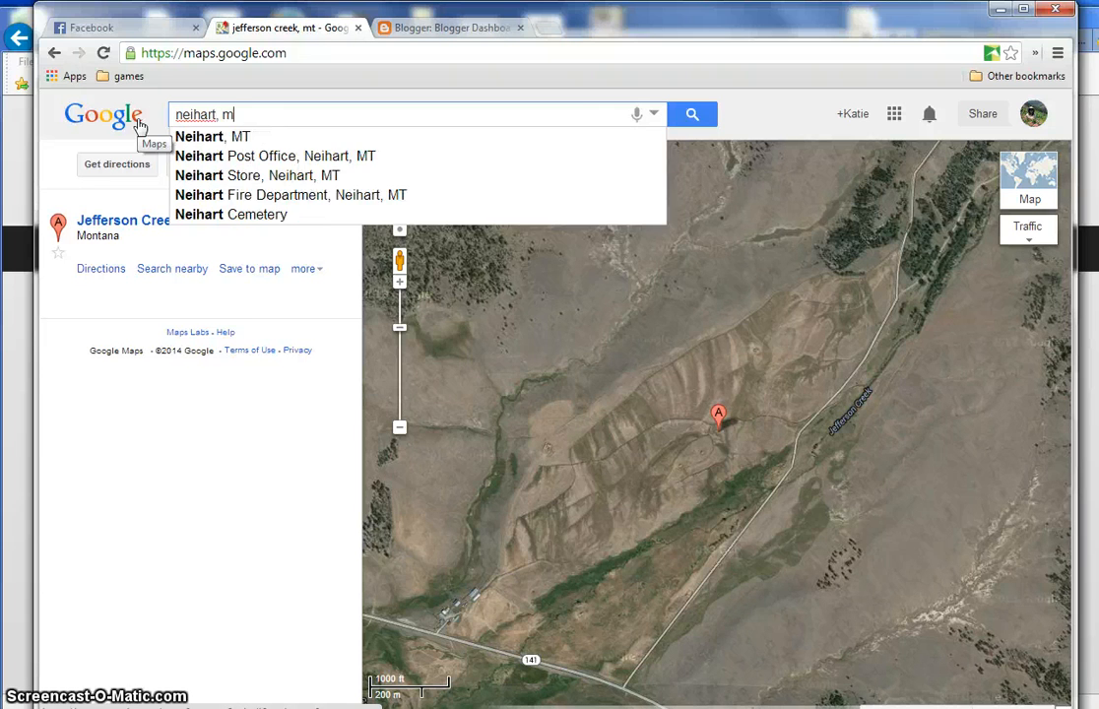
pyautogui.press('Return')
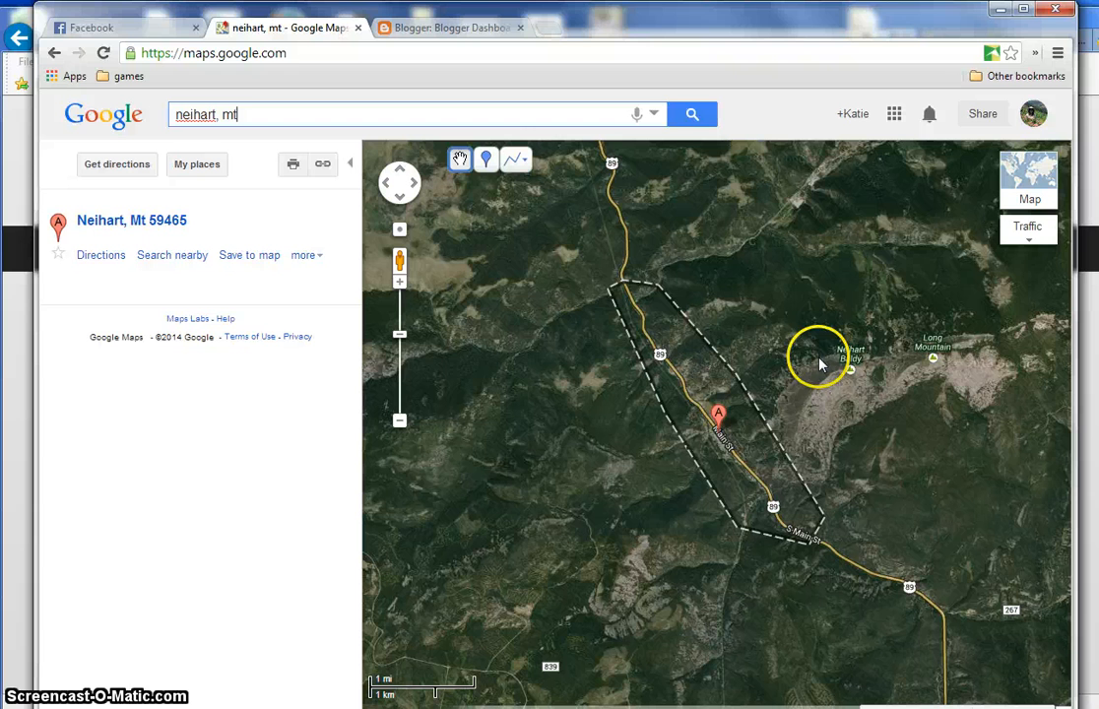
pyautogui.moveTo(1024, 192)
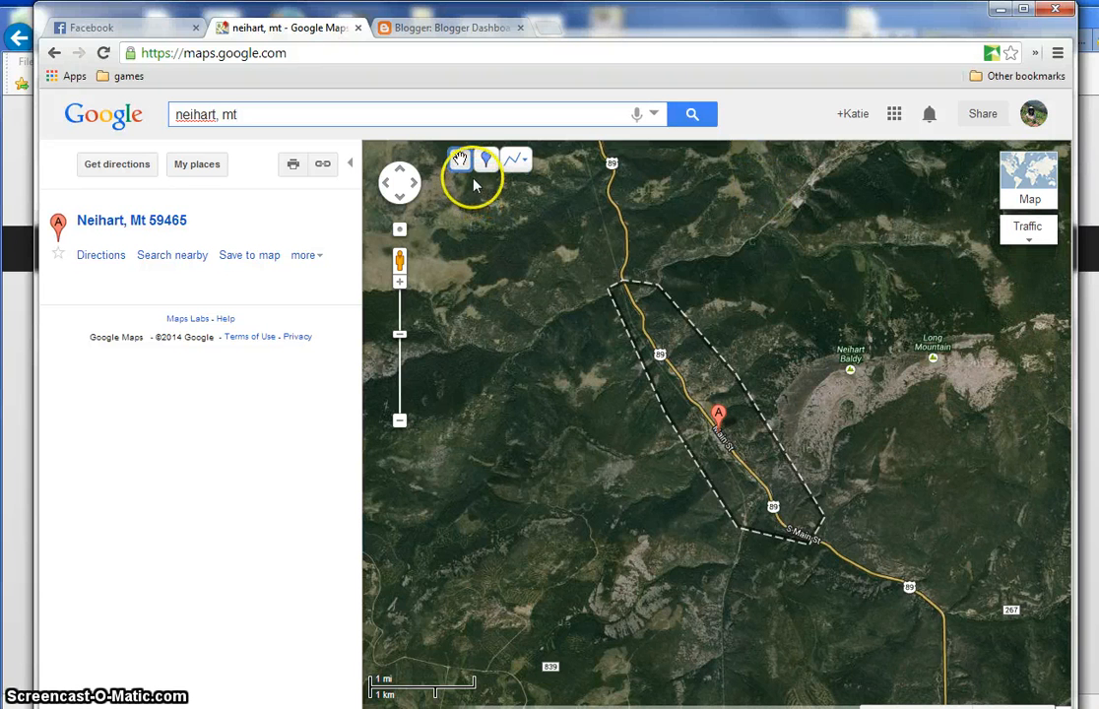
pyautogui.click(317, 257)
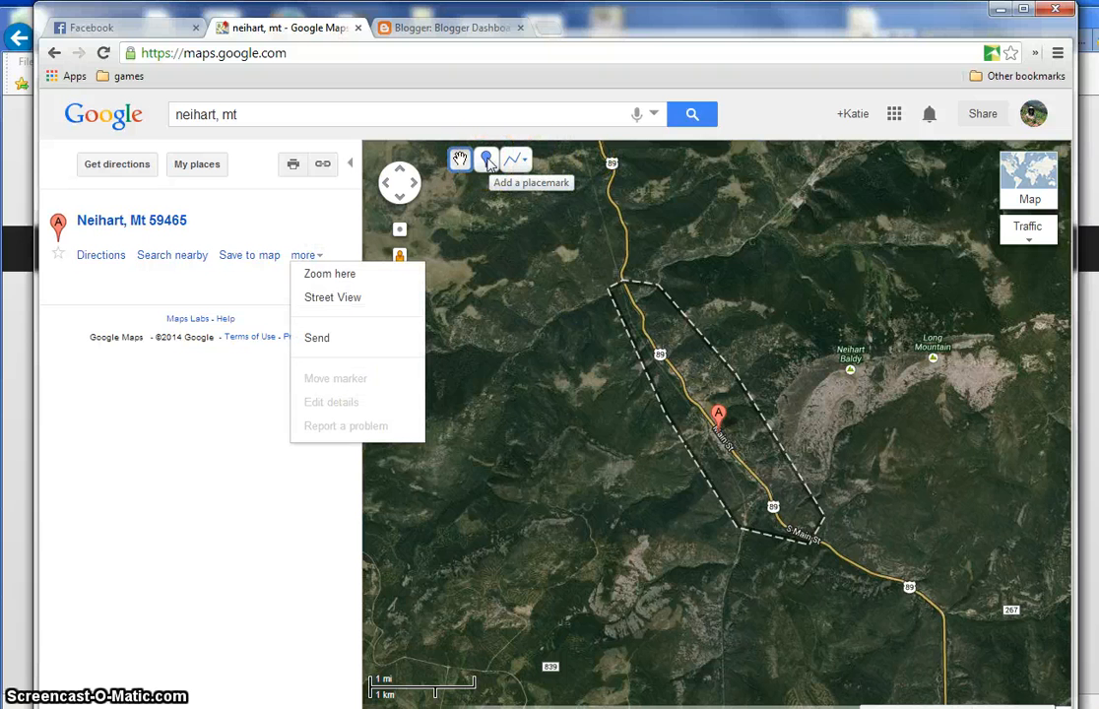
pyautogui.click(601, 319)
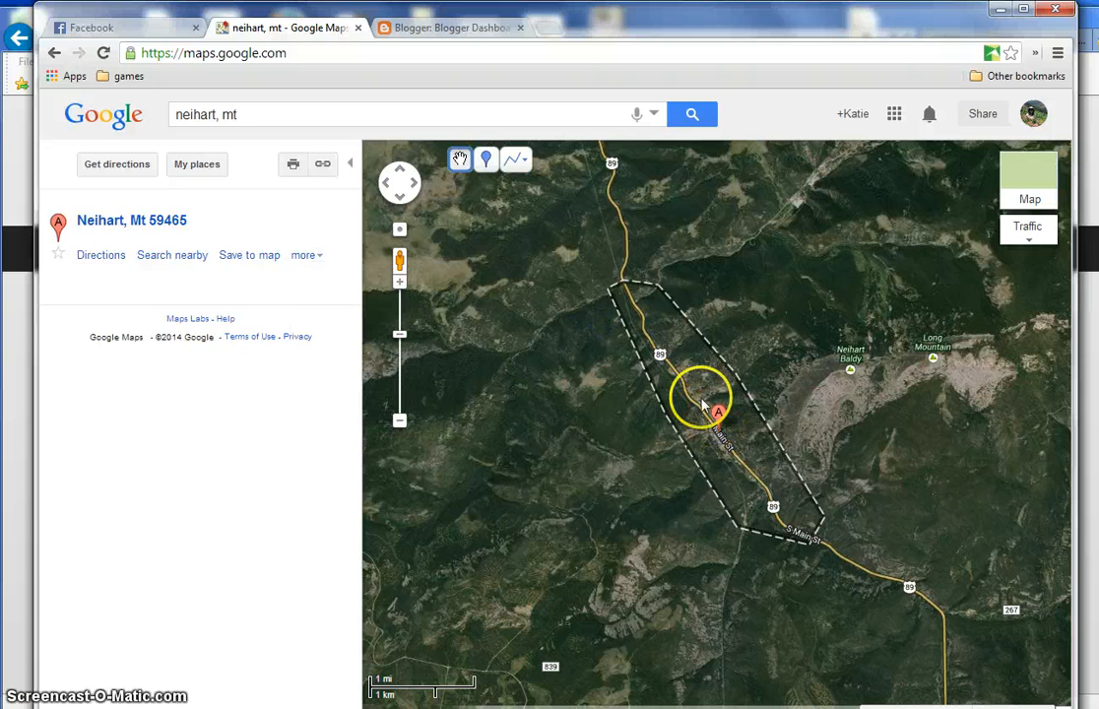
# - Add a placemark on Neihart just south of search marker A, and undo a small test move of it
pyautogui.click(485, 161)
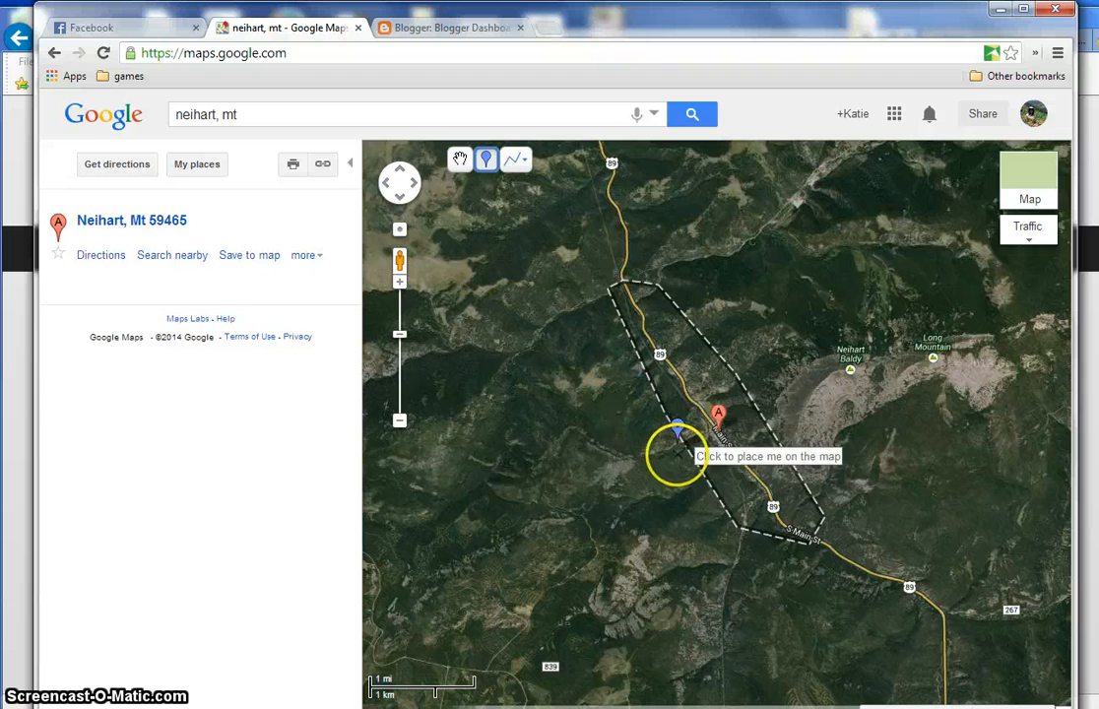
pyautogui.doubleClick(721, 447)
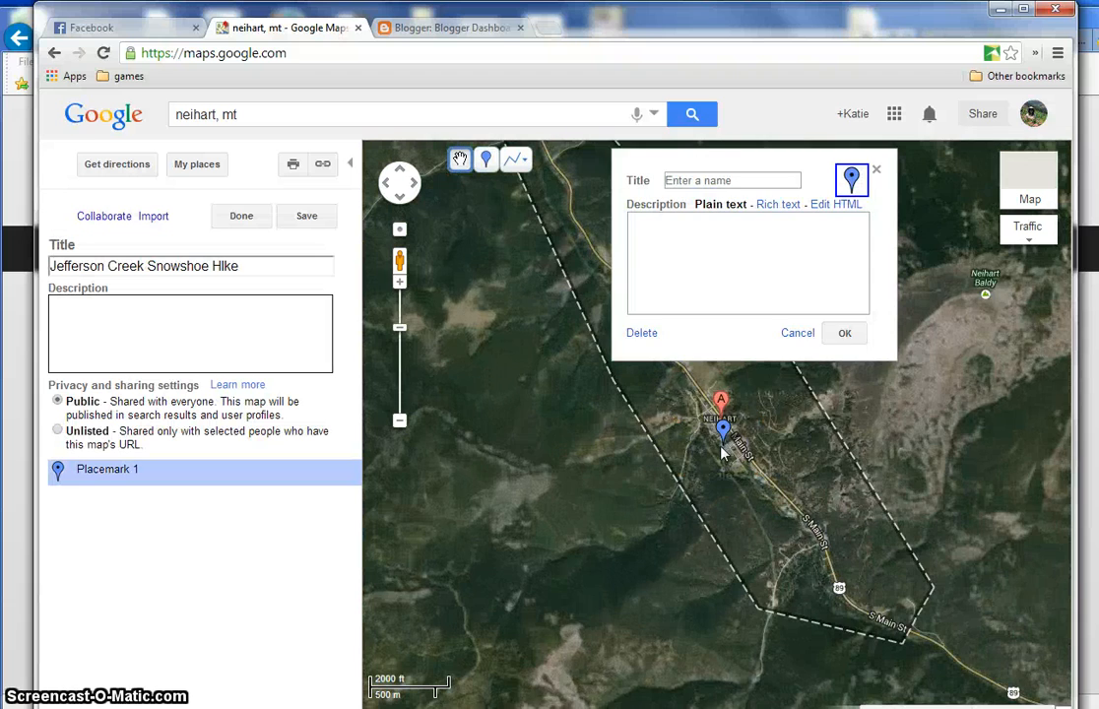
pyautogui.moveTo(723, 433); pyautogui.dragTo(722, 417)
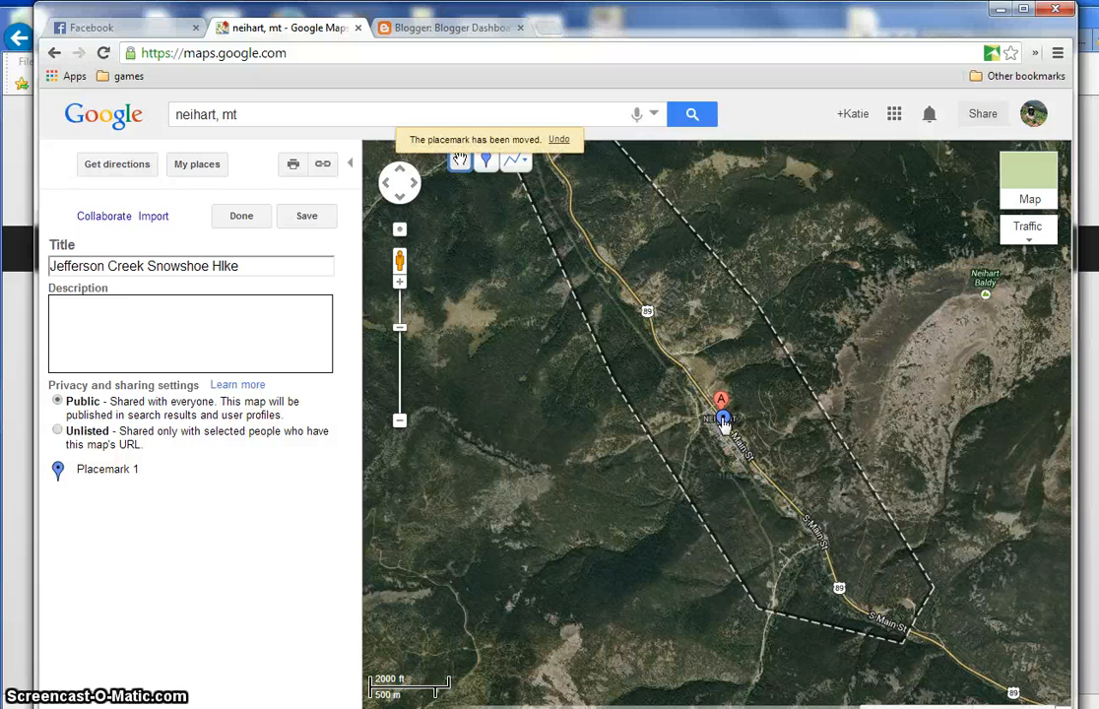
pyautogui.click(558, 140)
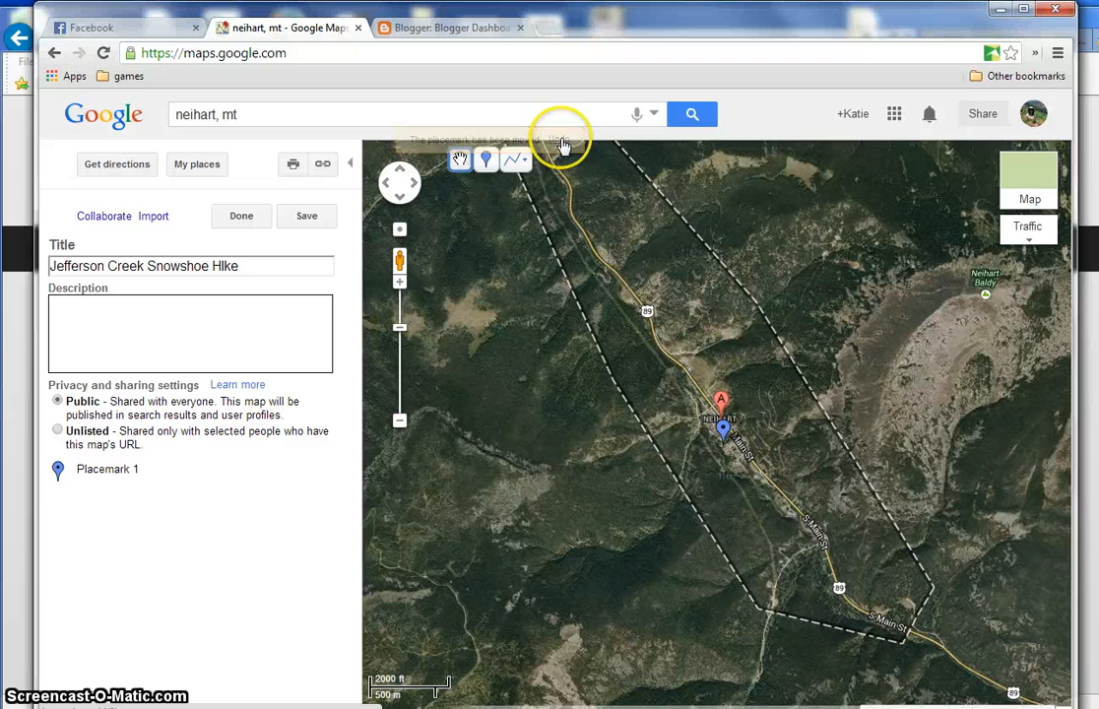
# - Title the new placemark "Neihart" and give it the description "WE drove to Neihart."
pyautogui.click(719, 425)
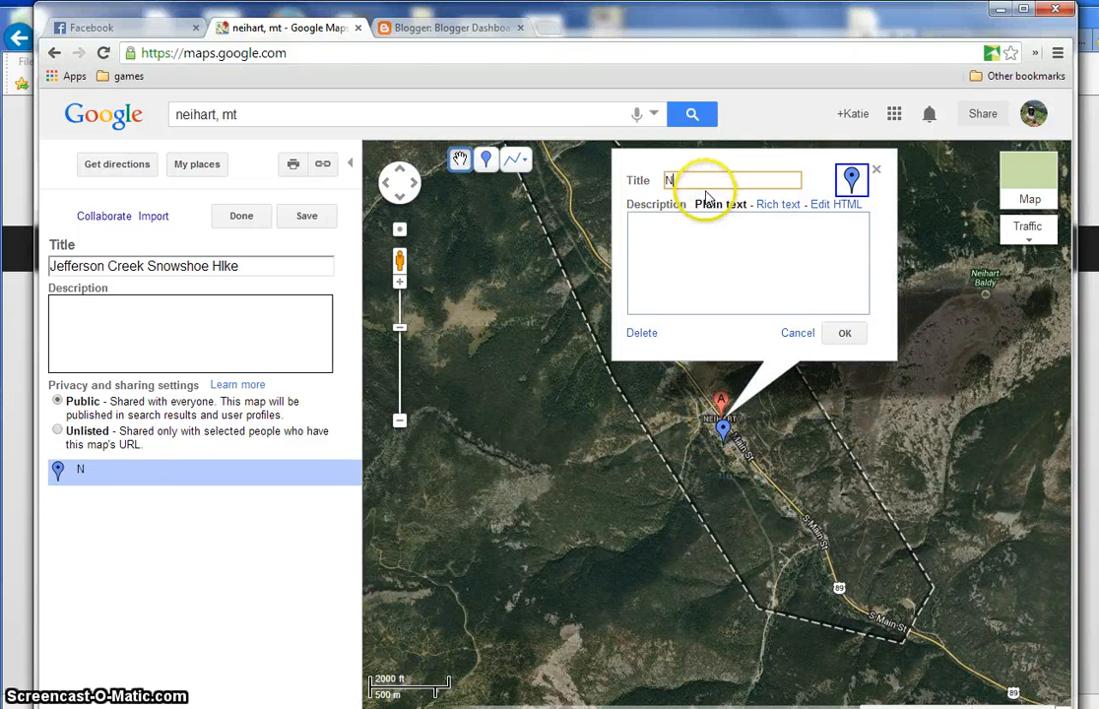
pyautogui.write('Neihart')
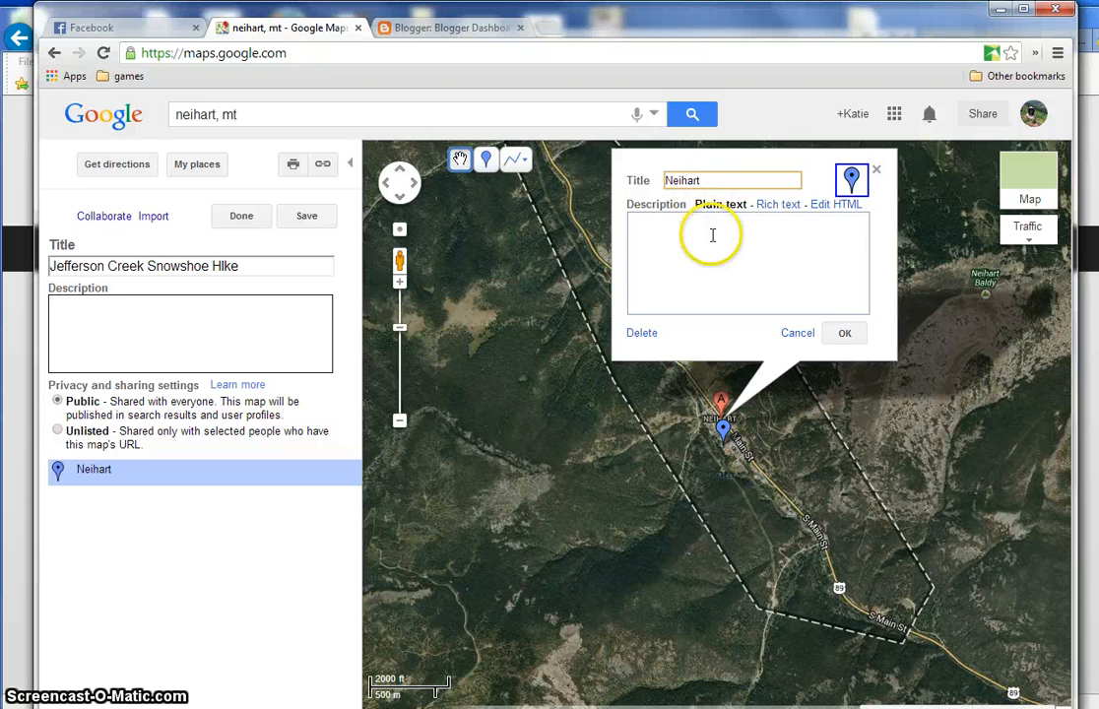
pyautogui.click(711, 235)
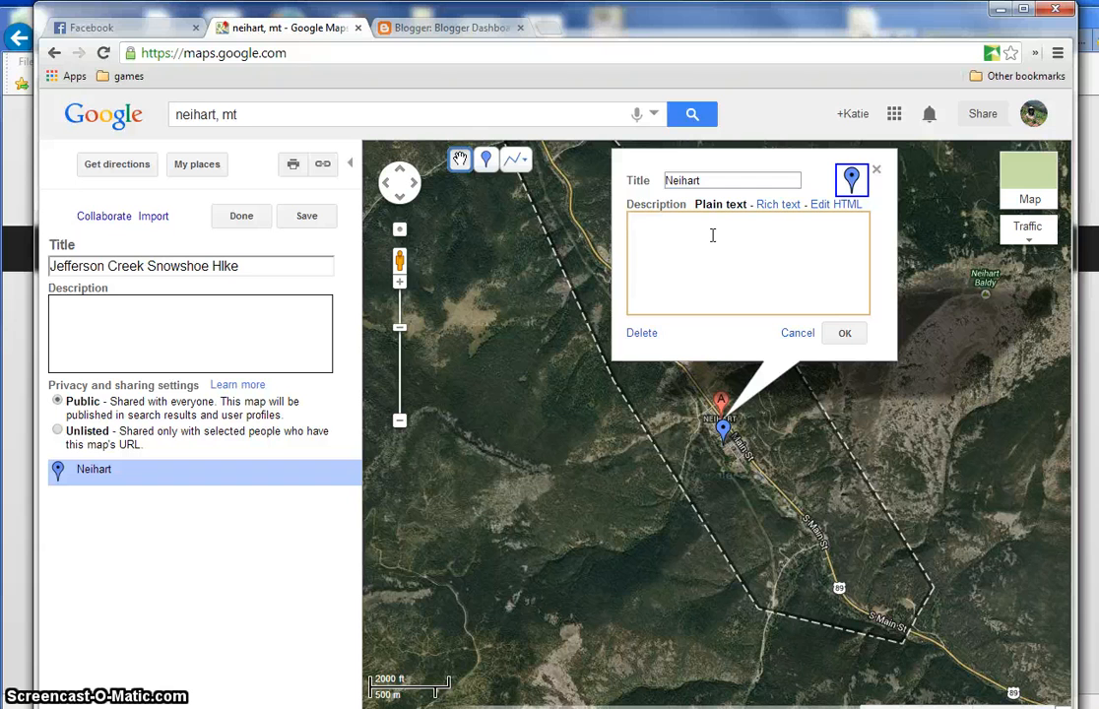
pyautogui.write('WE drove to Neih')
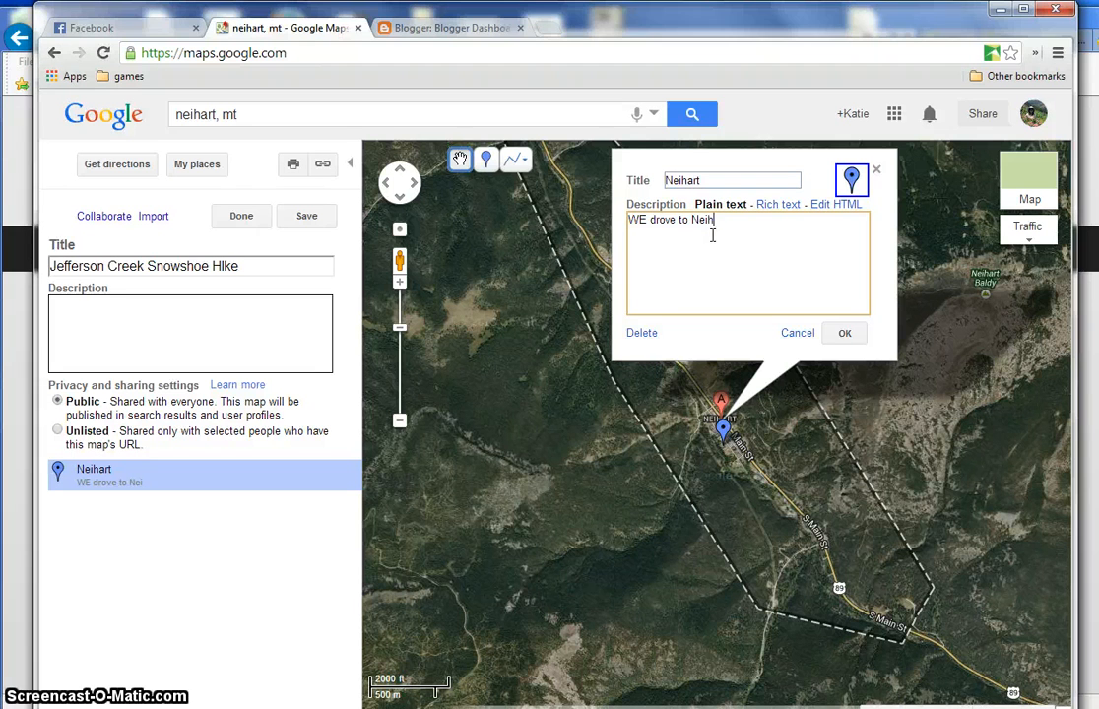
pyautogui.write('art.')
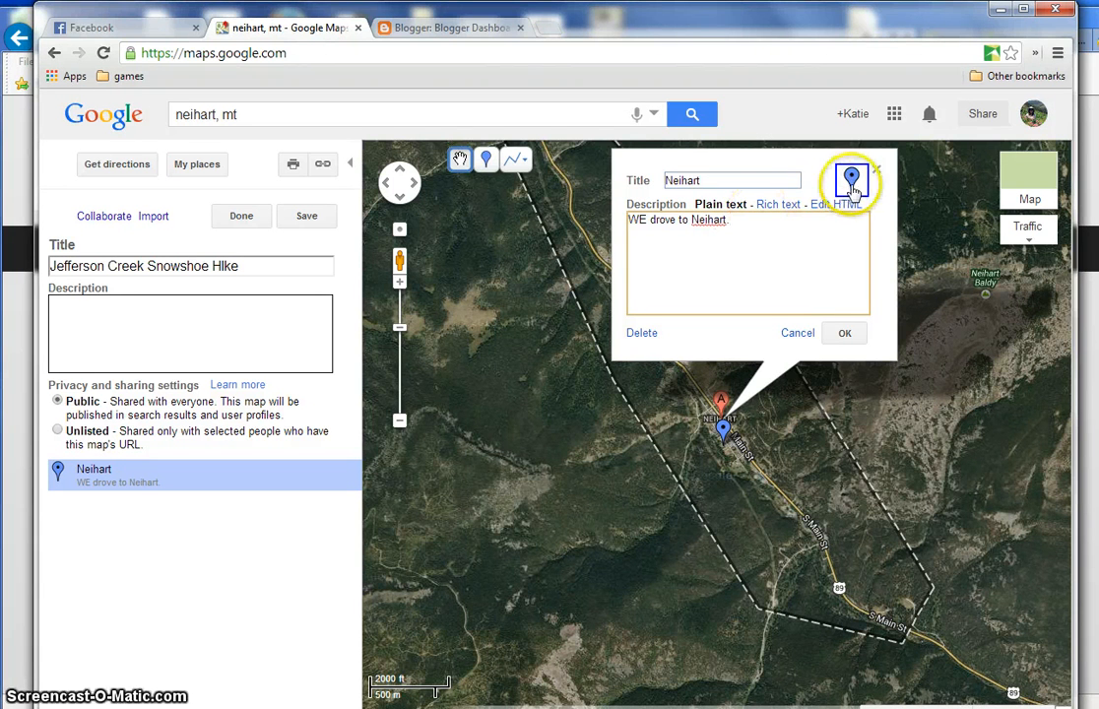
# - Change the Neihart placemark's icon to the blue train from the default icons
pyautogui.click(853, 187)
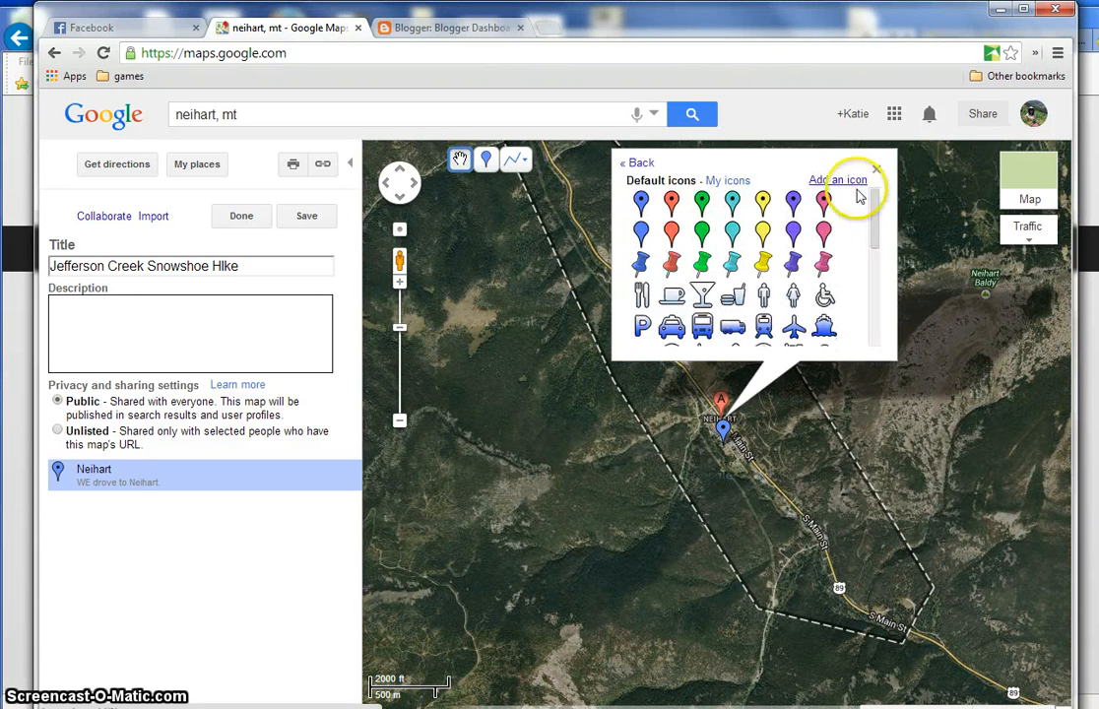
pyautogui.moveTo(874, 225); pyautogui.dragTo(871, 239)
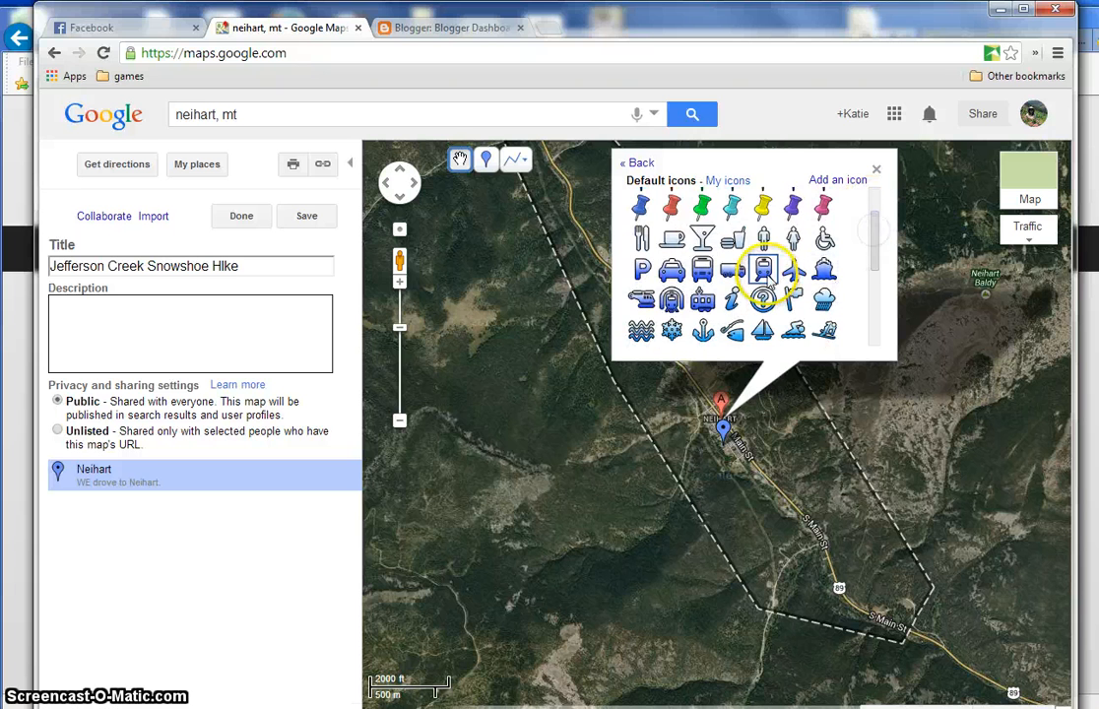
pyautogui.click(763, 286)
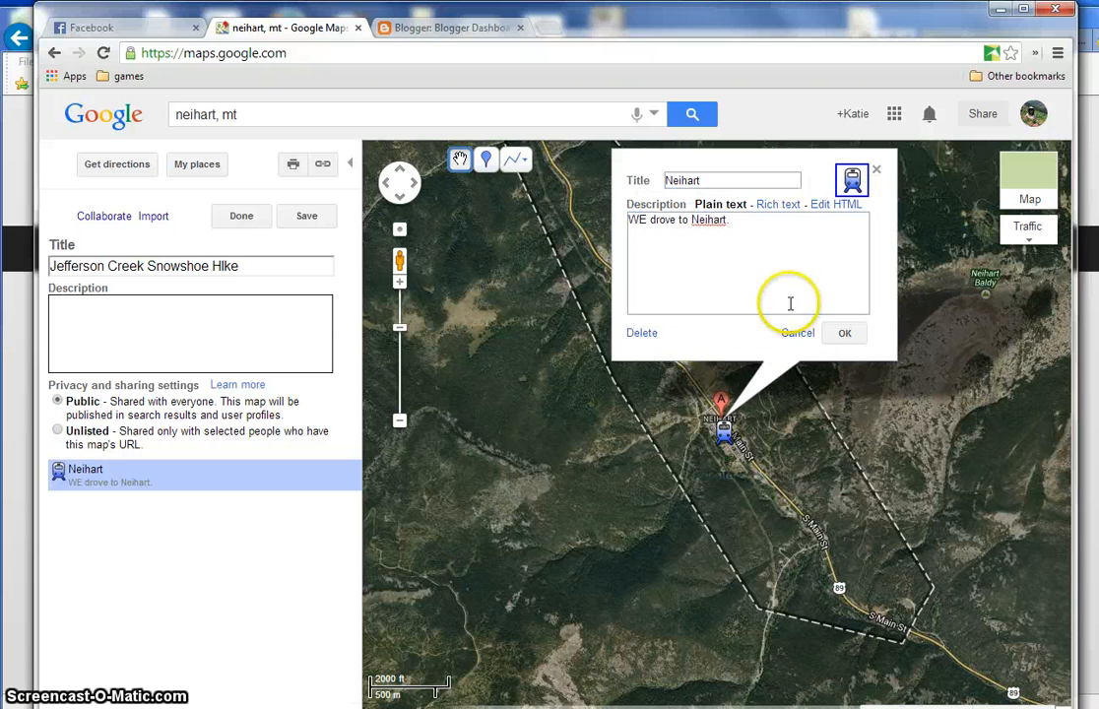
# - Confirm the Neihart placemark's details and trace Highway 89 south of Neihart to look for the Jefferson Creek turnoff
pyautogui.click(842, 335)
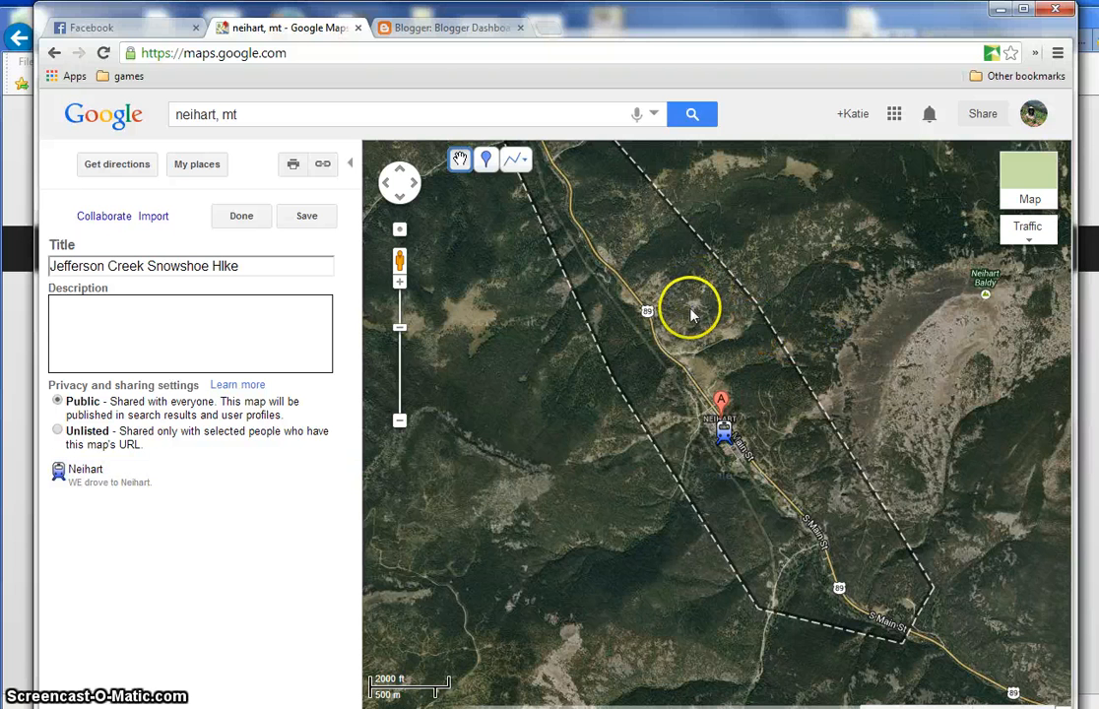
pyautogui.moveTo(670, 300)
pyautogui.mouseDown()
pyautogui.moveTo(709, 365)
pyautogui.moveTo(624, 209)
pyautogui.mouseUp()
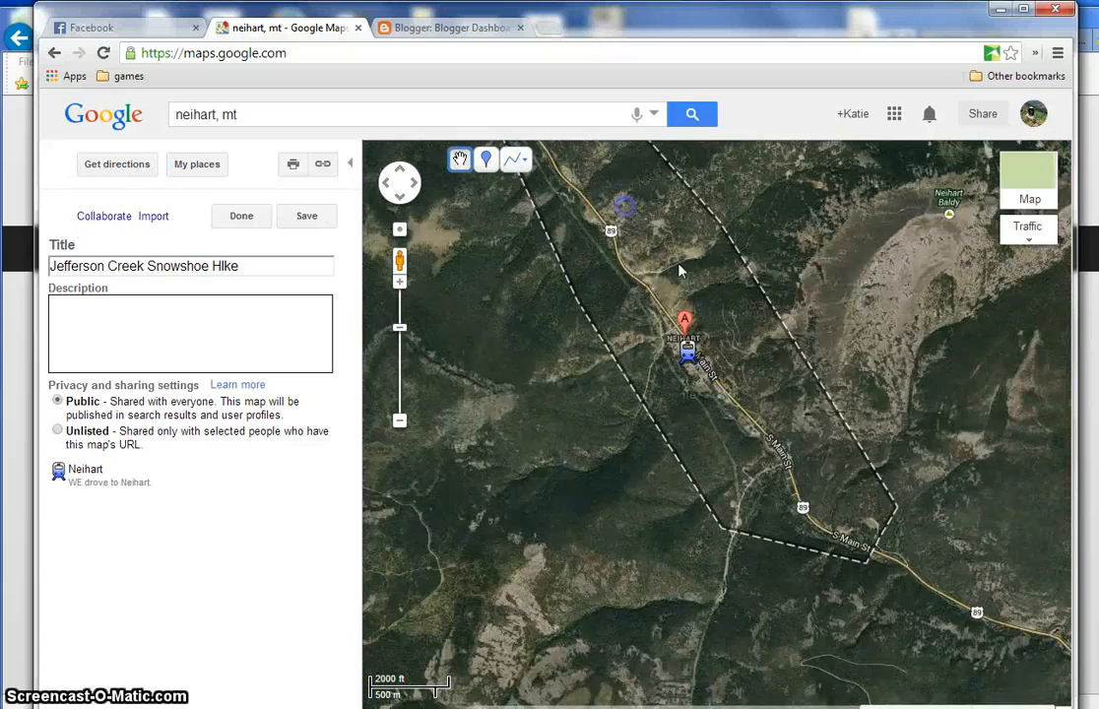
pyautogui.moveTo(930, 507); pyautogui.dragTo(828, 426)
pyautogui.moveTo(898, 447); pyautogui.dragTo(825, 313)
pyautogui.moveTo(836, 400); pyautogui.dragTo(841, 346)
pyautogui.doubleClick(400, 423)
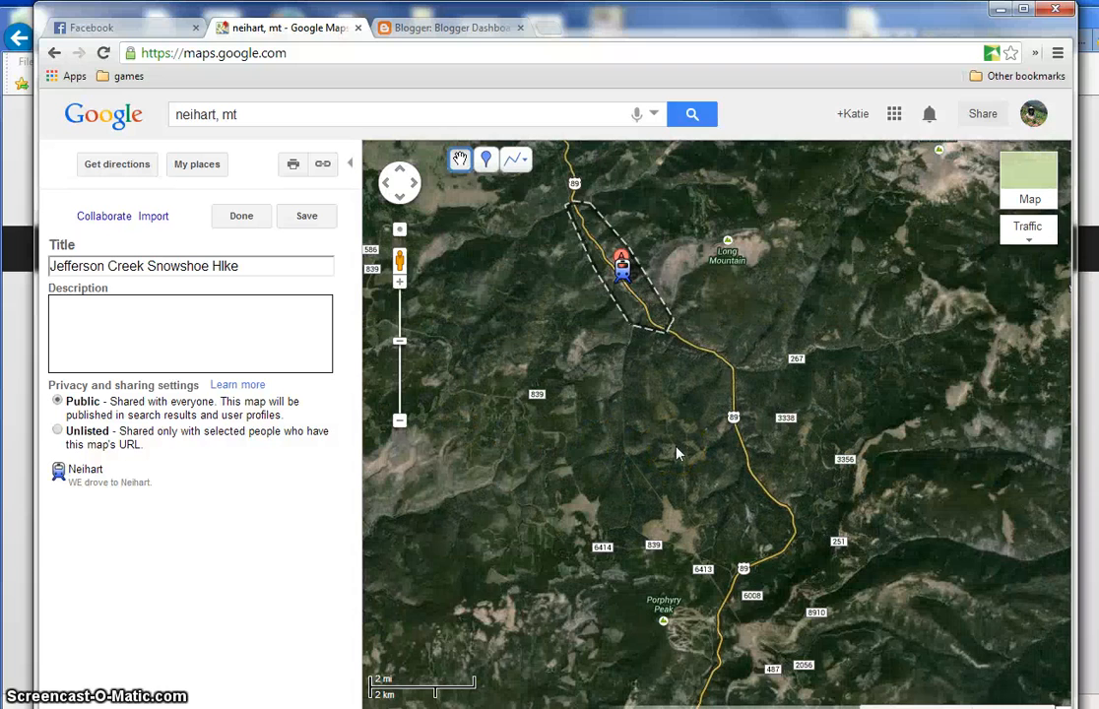
pyautogui.moveTo(676, 454); pyautogui.dragTo(691, 288)
pyautogui.moveTo(643, 534); pyautogui.dragTo(749, 284)
pyautogui.moveTo(728, 555); pyautogui.dragTo(733, 277)
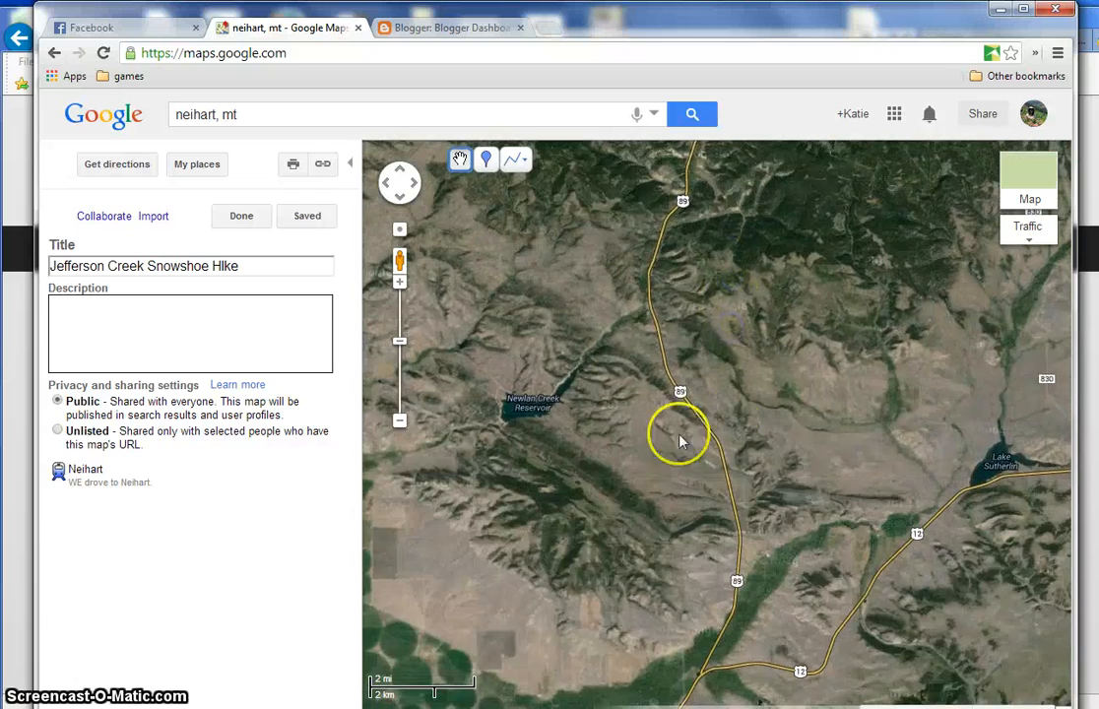
pyautogui.click(399, 423)
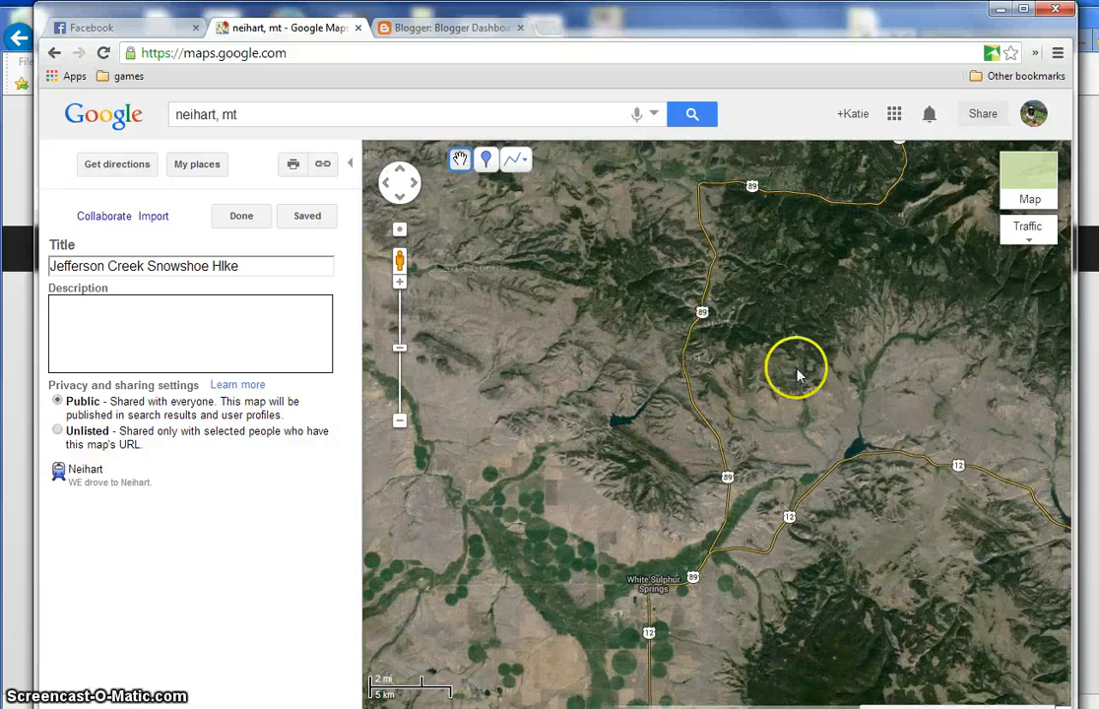
pyautogui.moveTo(798, 368); pyautogui.dragTo(745, 485)
pyautogui.moveTo(837, 336)
pyautogui.mouseDown()
pyautogui.moveTo(782, 454)
pyautogui.moveTo(756, 554)
pyautogui.moveTo(776, 529)
pyautogui.mouseUp()
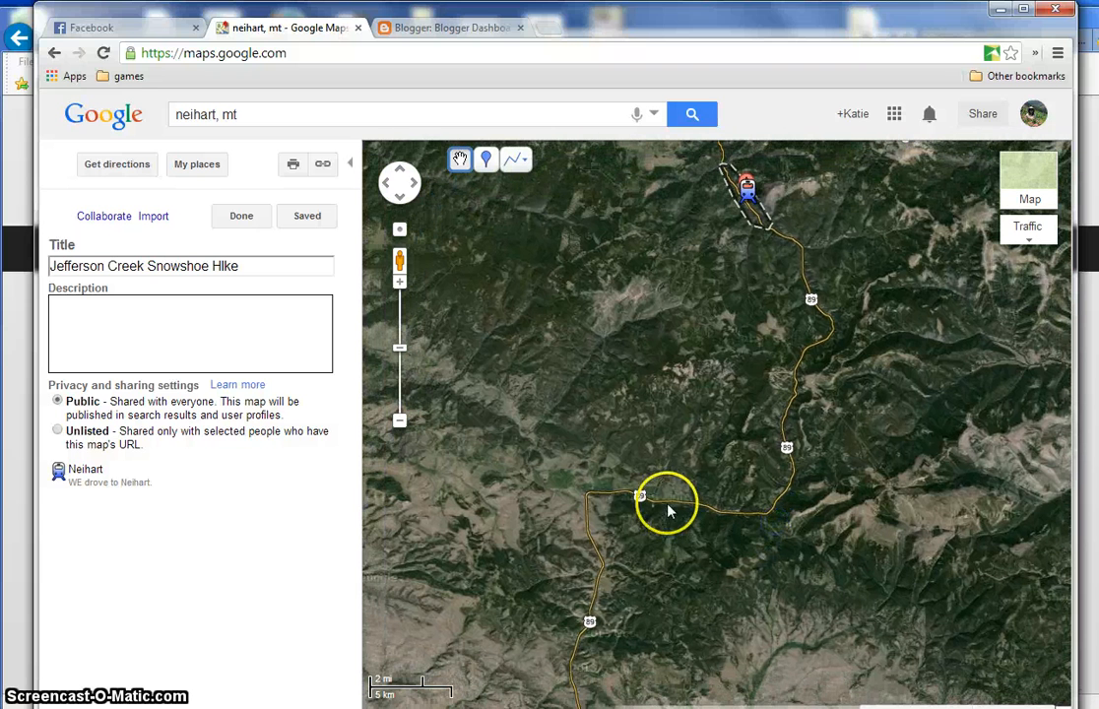
# - Add a placemark at the junction of Highway 89 and road 267 beside Jefferson Creek
pyautogui.doubleClick(819, 331)
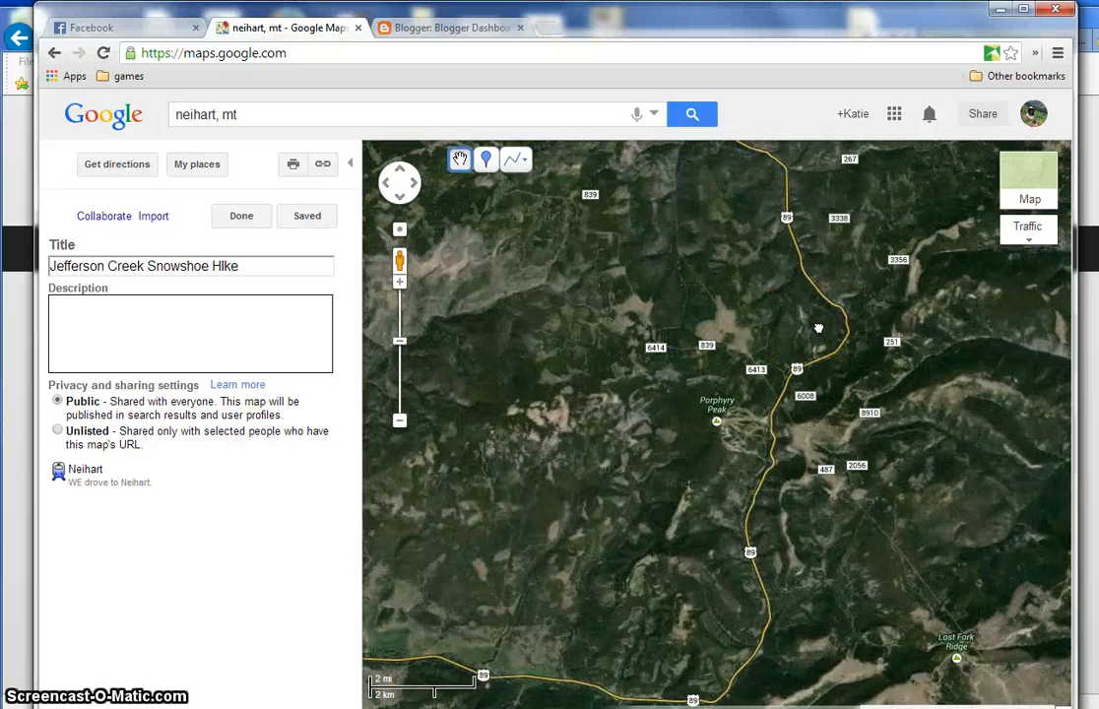
pyautogui.doubleClick(819, 332)
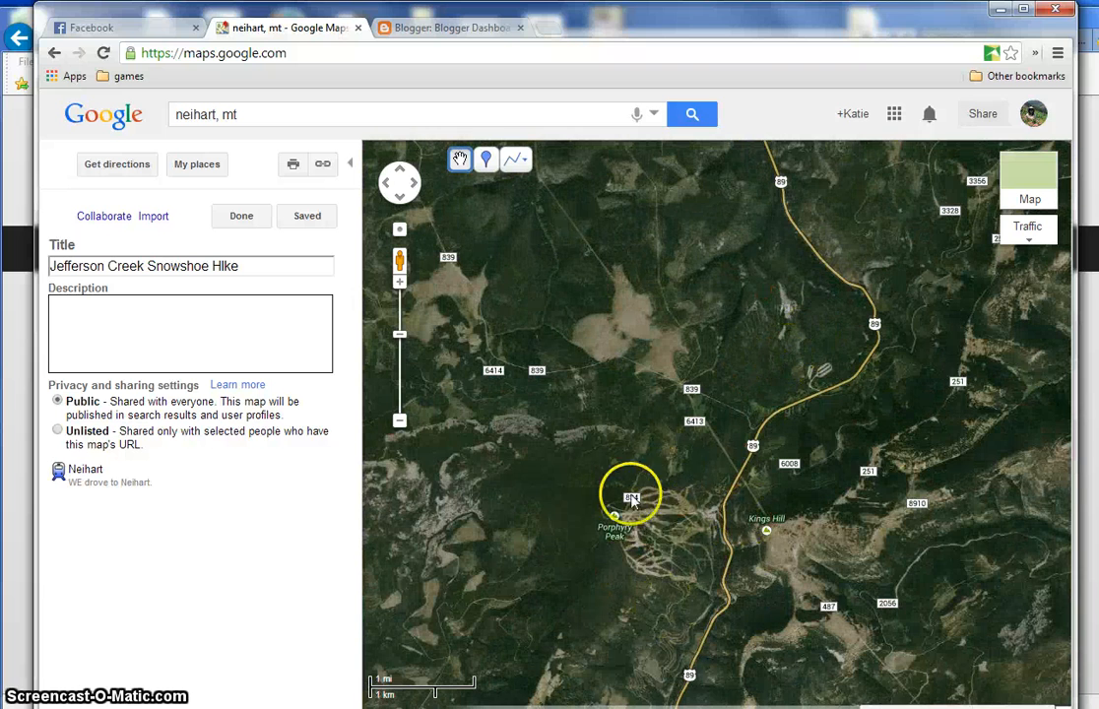
pyautogui.moveTo(759, 315); pyautogui.dragTo(748, 510)
pyautogui.moveTo(706, 306)
pyautogui.mouseDown()
pyautogui.moveTo(743, 508)
pyautogui.moveTo(743, 458)
pyautogui.mouseUp()
pyautogui.scroll(1, 755, 418)
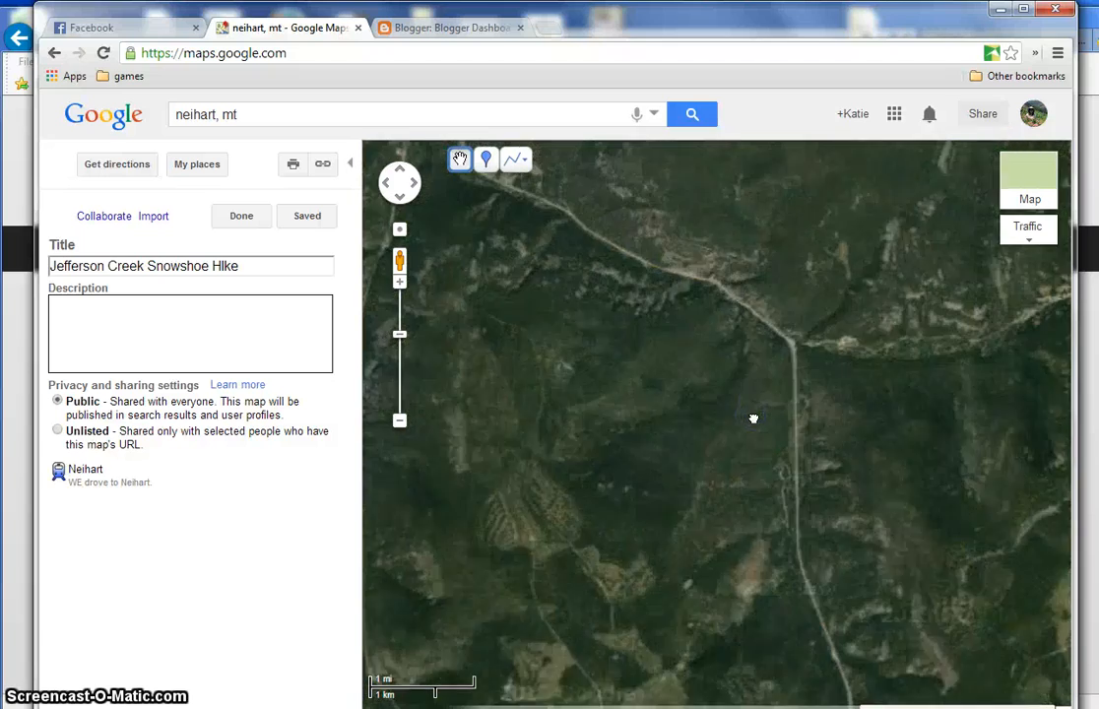
pyautogui.scroll(1, 758, 376)
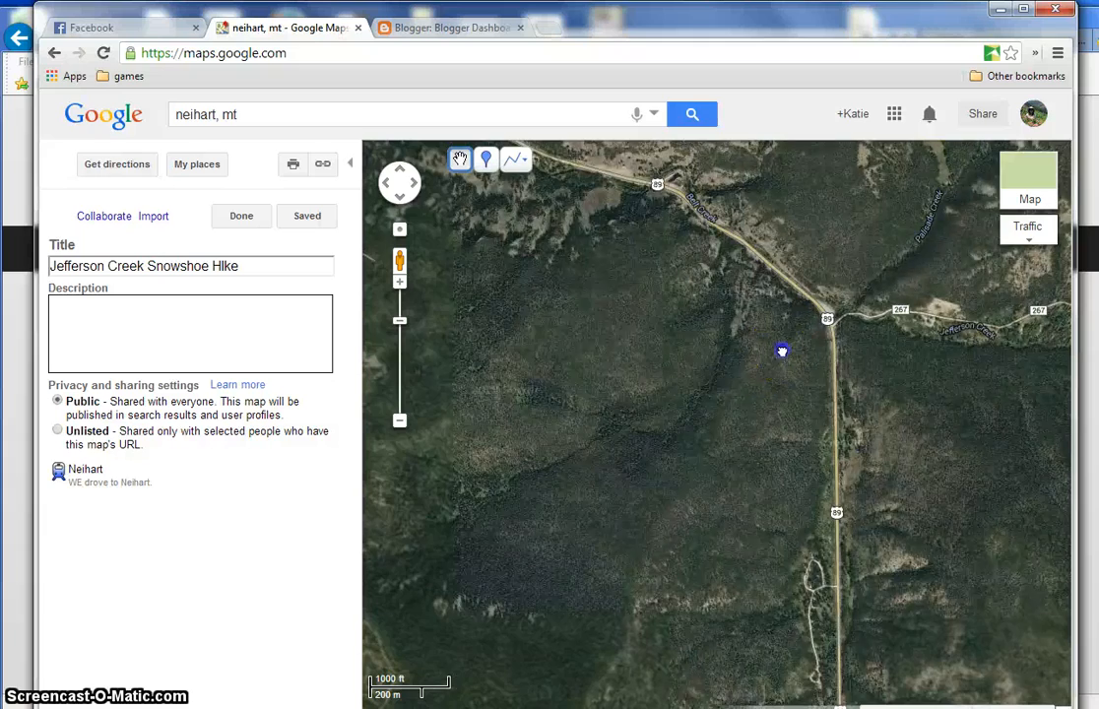
pyautogui.doubleClick(817, 330)
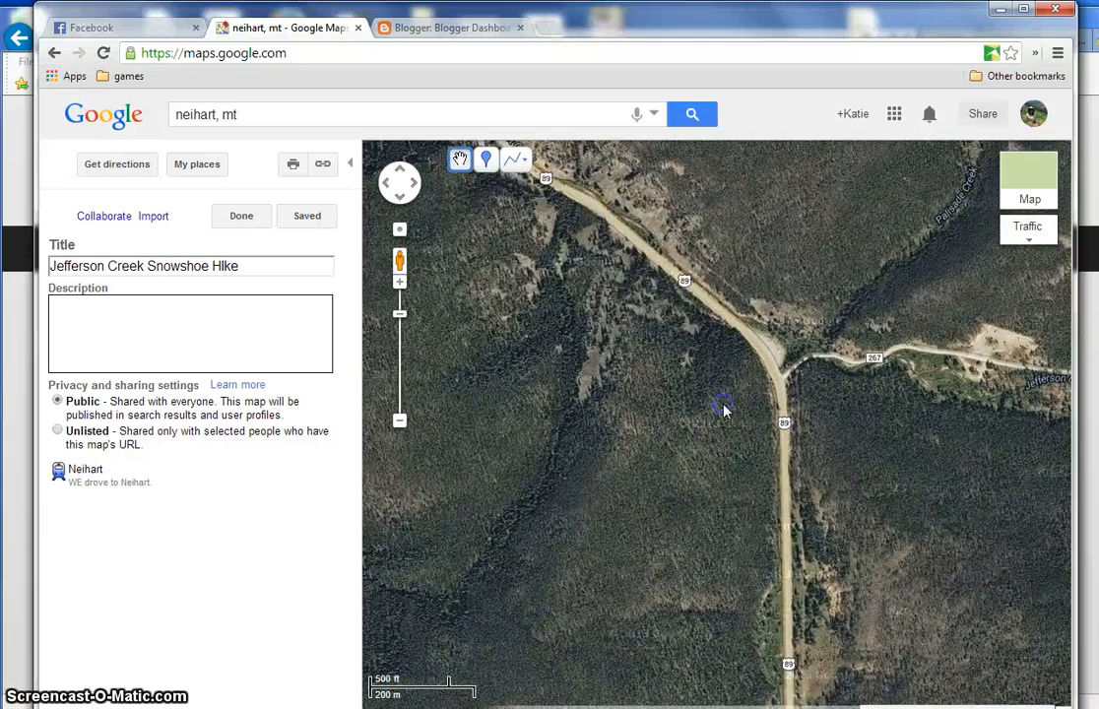
pyautogui.doubleClick(747, 386)
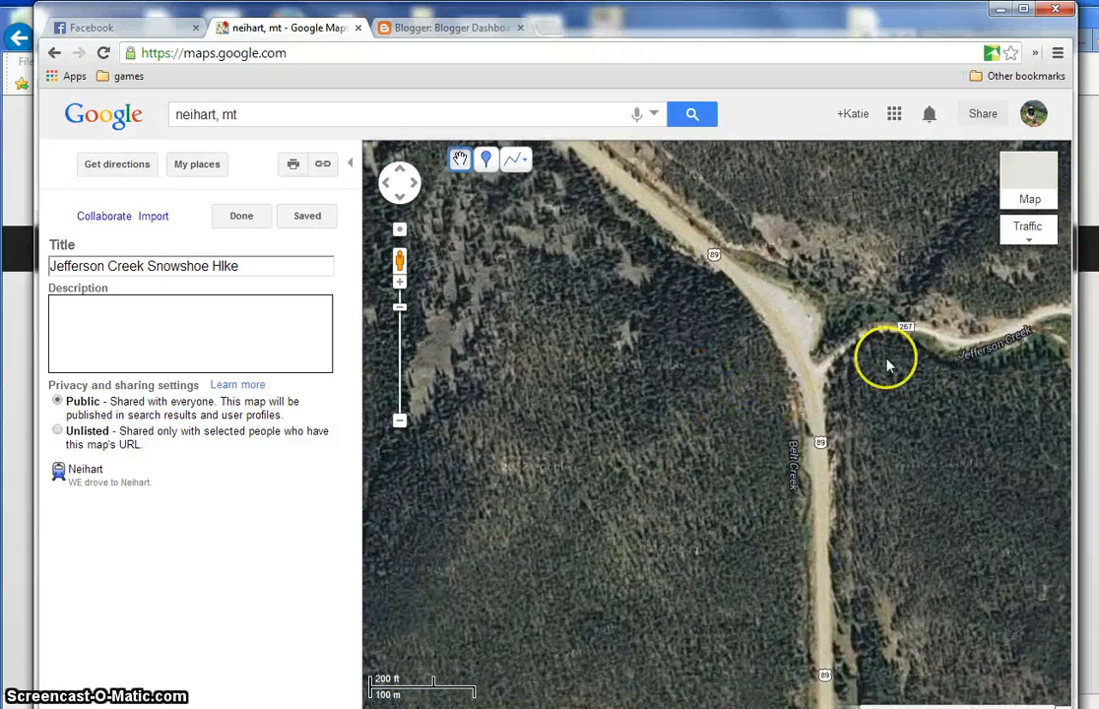
pyautogui.moveTo(906, 379); pyautogui.dragTo(862, 382)
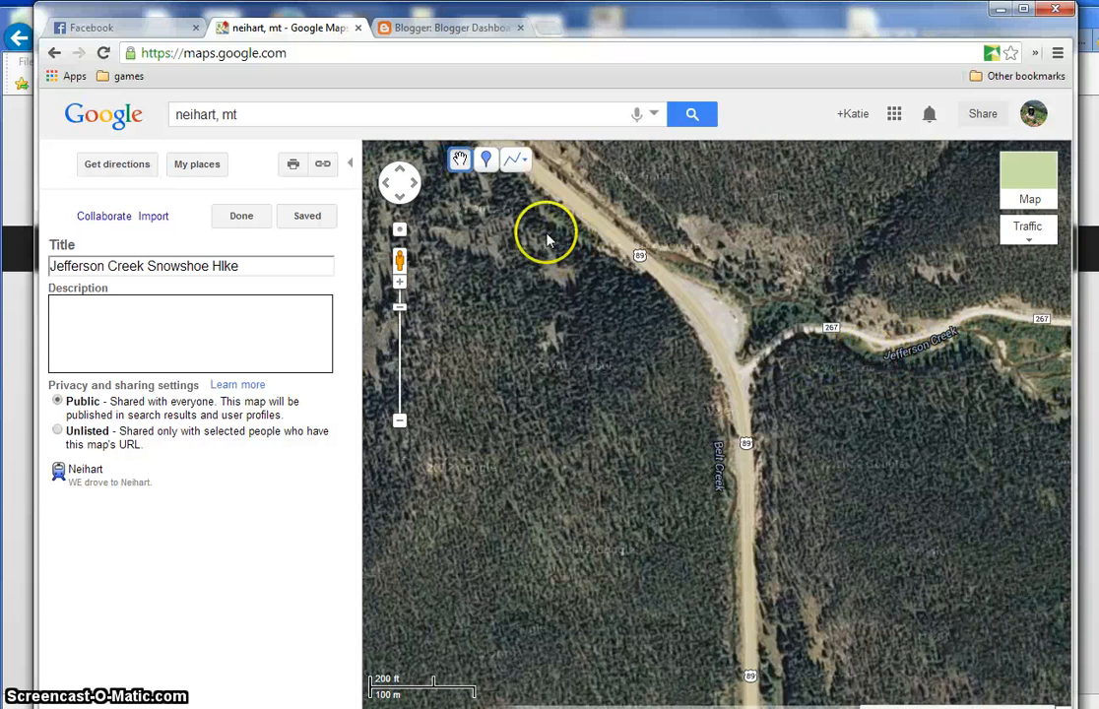
pyautogui.click(489, 161)
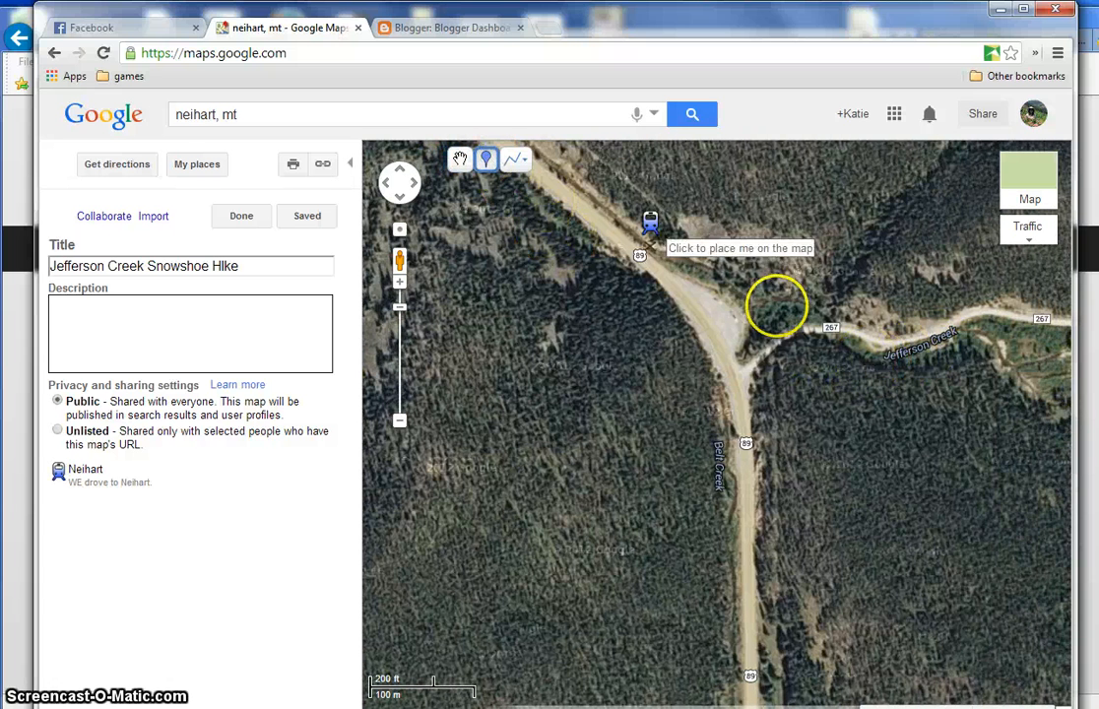
pyautogui.click(745, 361)
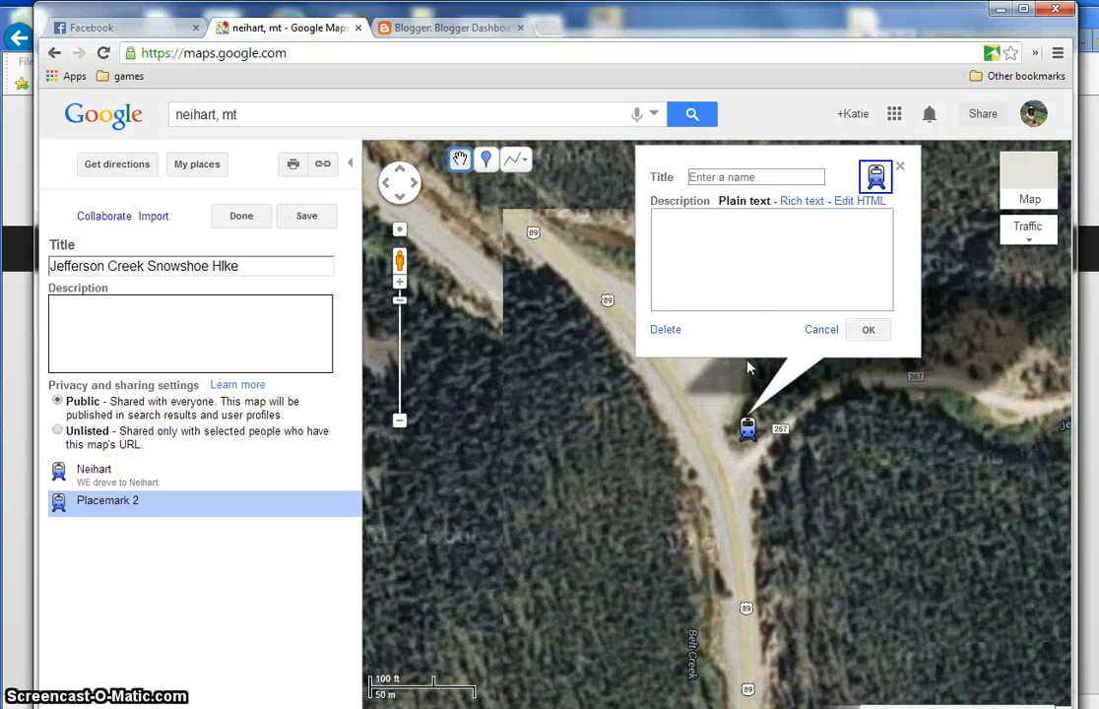
# - Title the new placemark "Start of Jefferson Creek Hike" and change its icon to the skier from the default icons
pyautogui.click(753, 175)
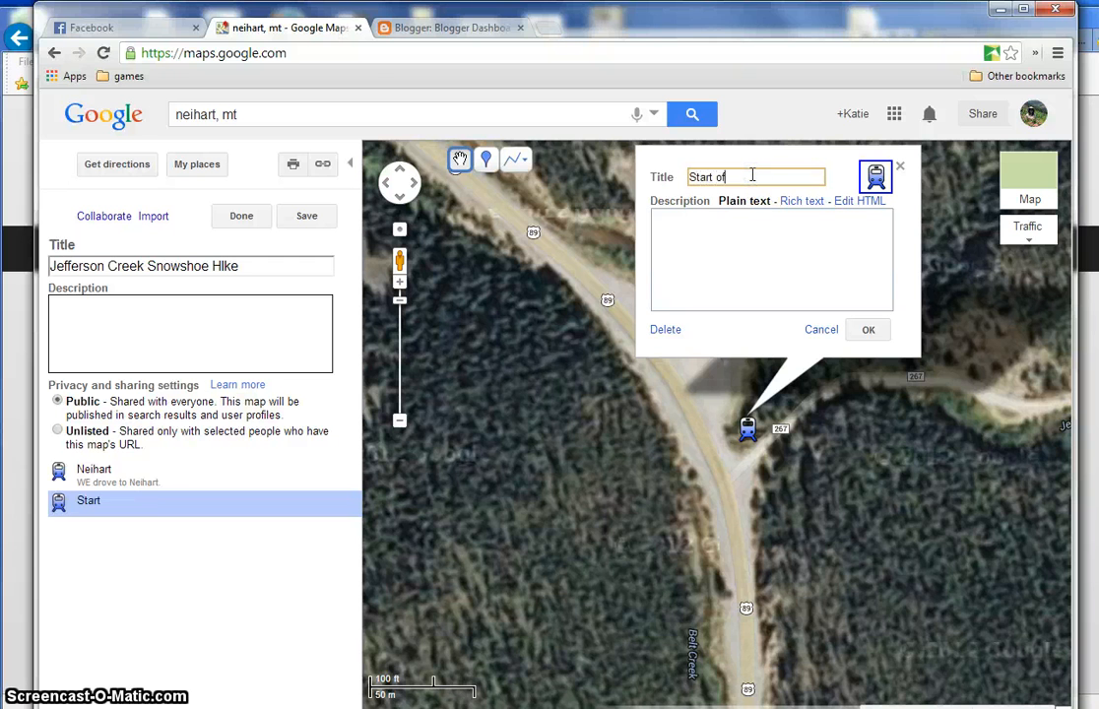
pyautogui.write('Start of Jefferson Creek Hike')
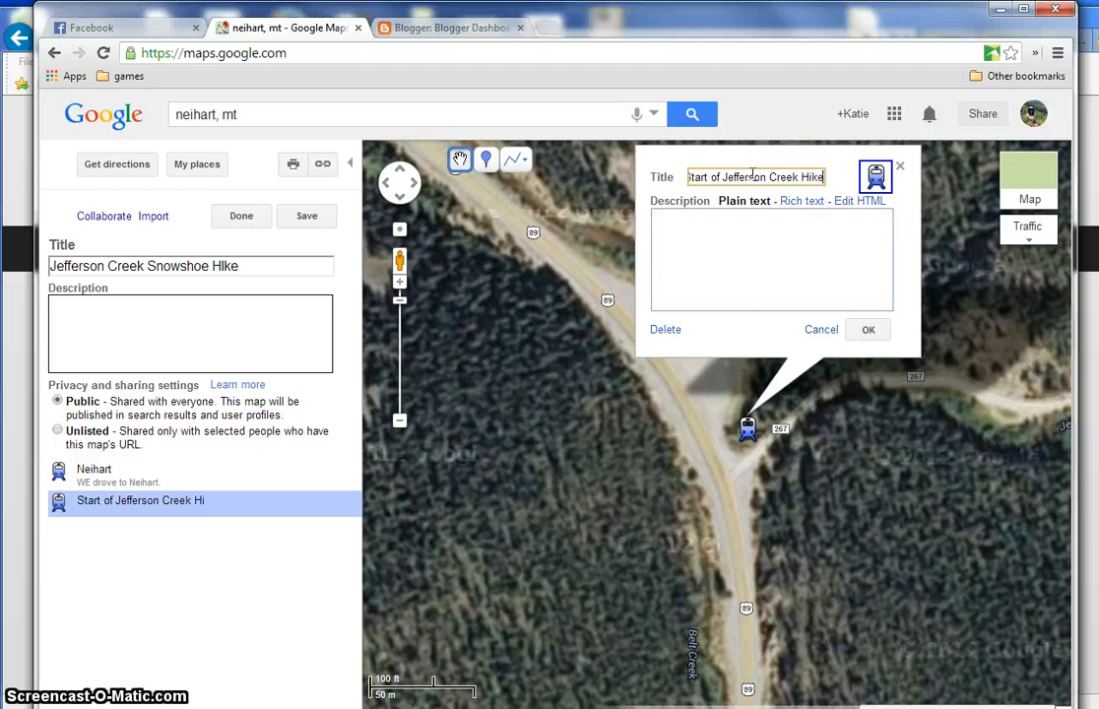
pyautogui.click(878, 169)
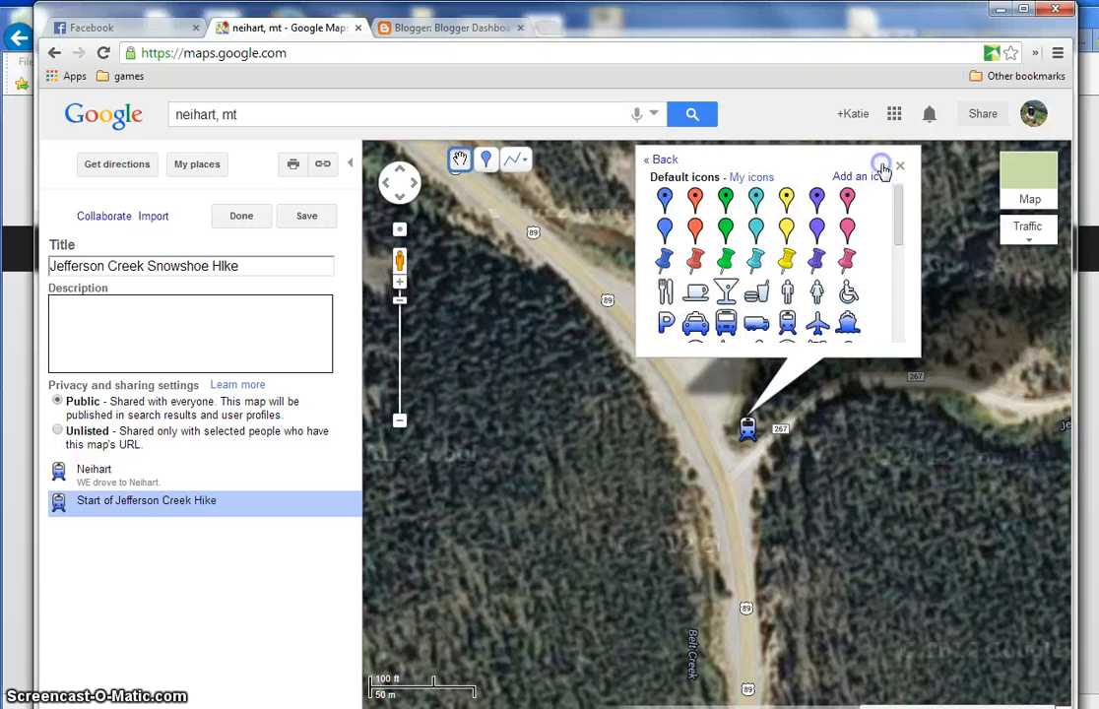
pyautogui.moveTo(897, 206)
pyautogui.mouseDown()
pyautogui.moveTo(899, 315)
pyautogui.moveTo(894, 217)
pyautogui.mouseUp()
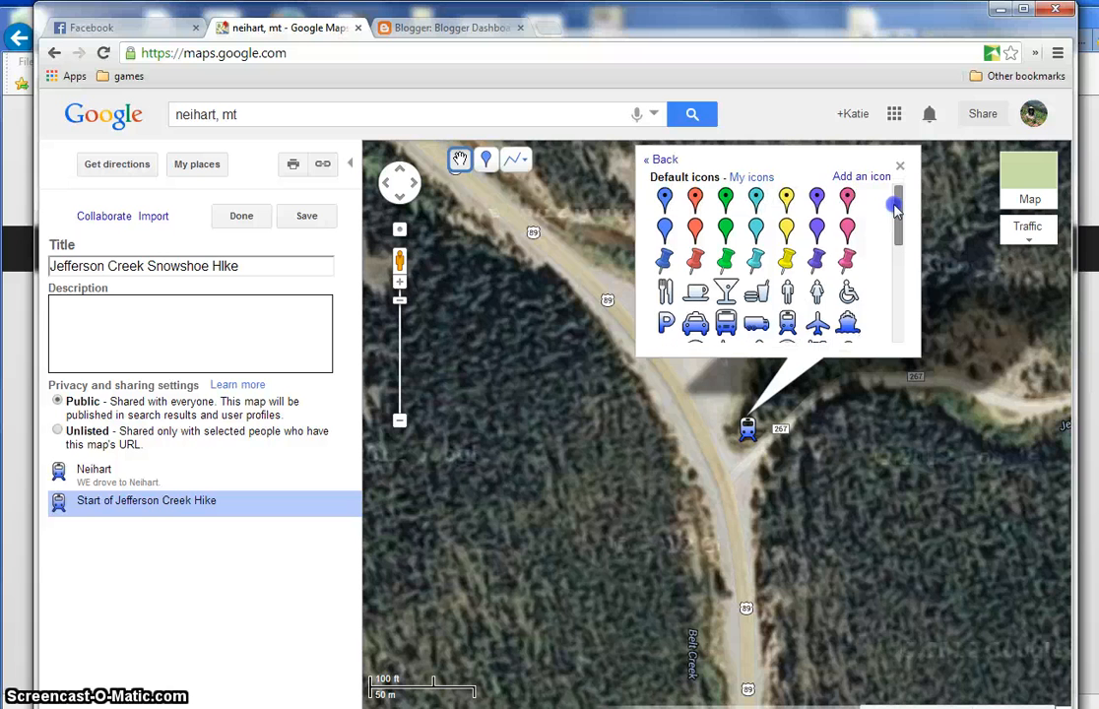
pyautogui.moveTo(895, 201); pyautogui.dragTo(895, 267)
pyautogui.click(851, 241)
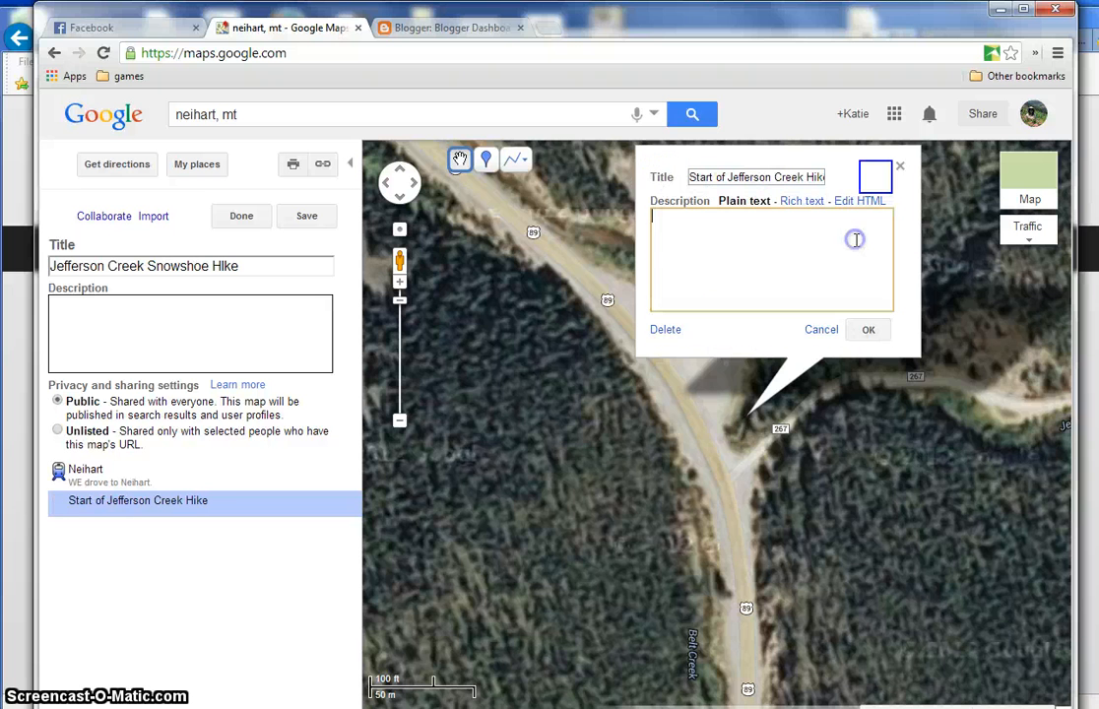
pyautogui.click(868, 331)
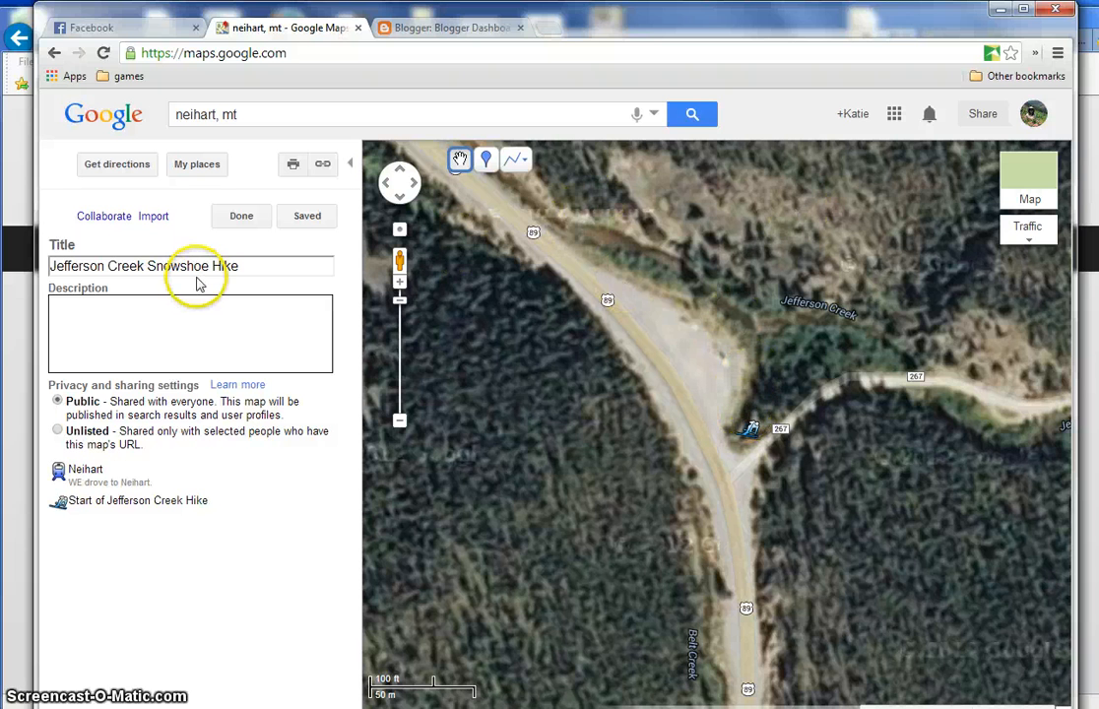
# - Copy the map's shareable link and start a new post in the Girls in Glacier blog that already has posts, on Blogger
pyautogui.click(323, 167)
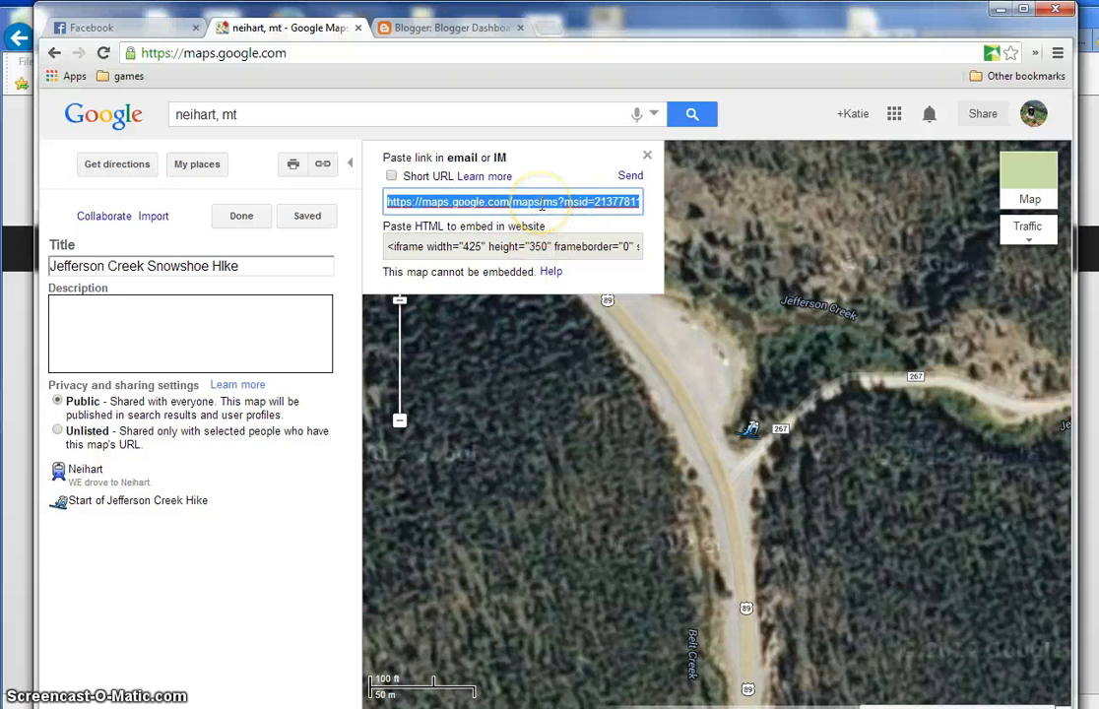
pyautogui.click(470, 29)
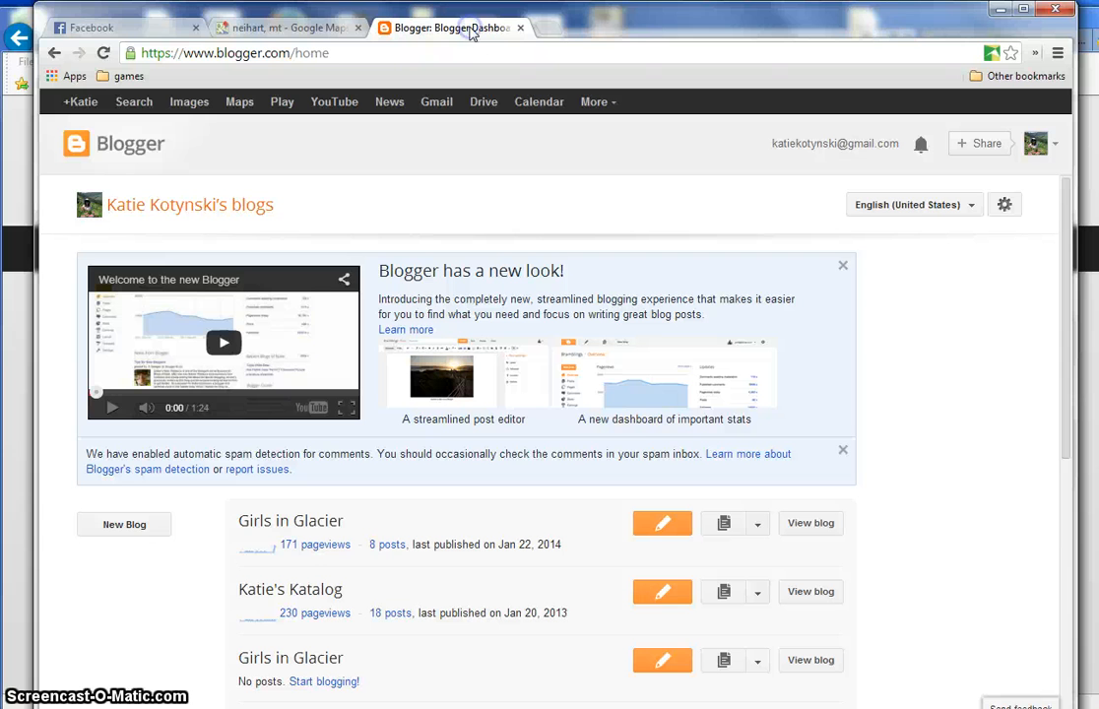
pyautogui.click(673, 530)
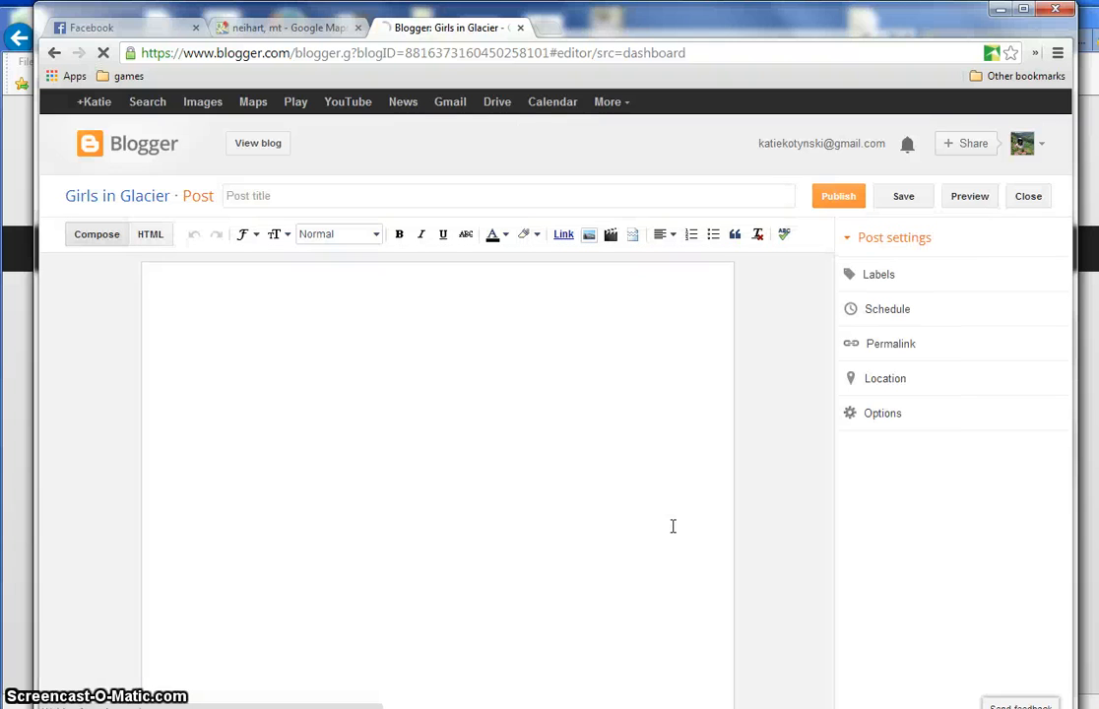
# - Write "Click to view a map of the area" in the post and link its opening words "Click to v" to the copied map URL
pyautogui.click(310, 289)
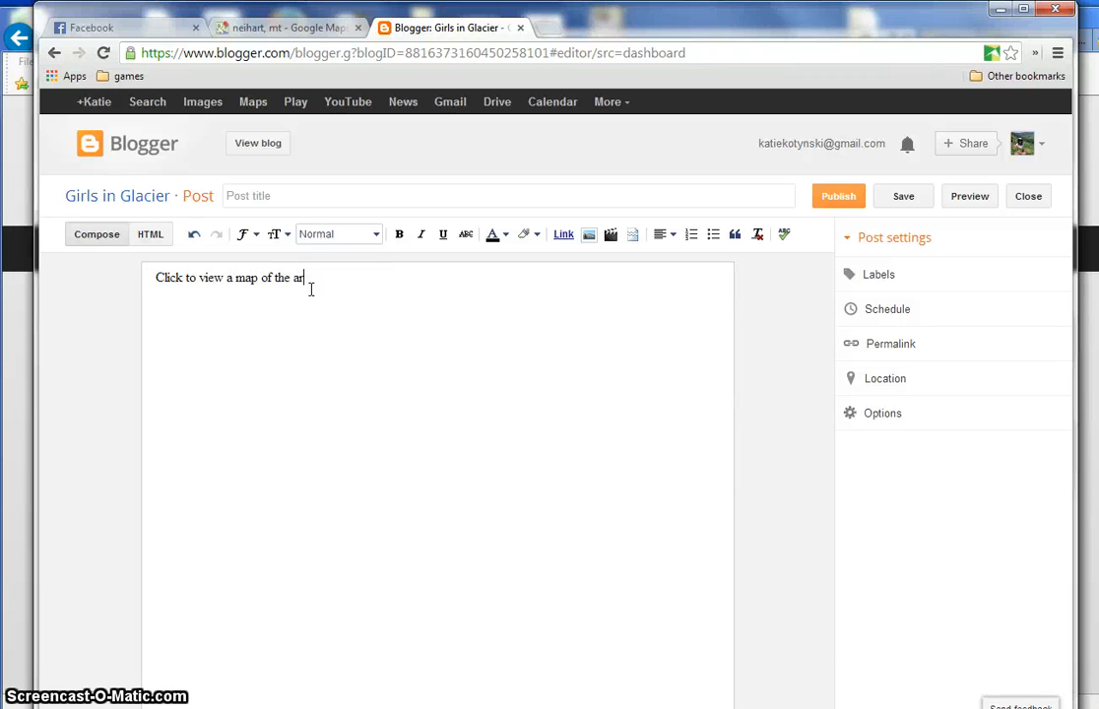
pyautogui.doubleClick(192, 277)
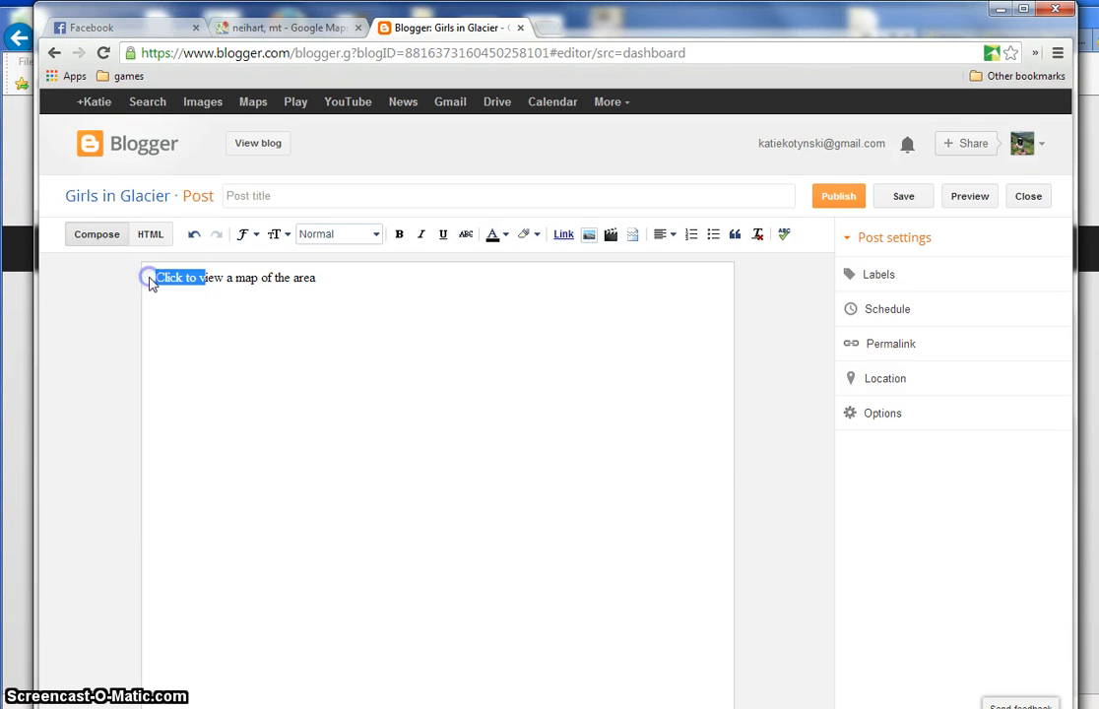
pyautogui.click(564, 235)
pyautogui.click(565, 393)
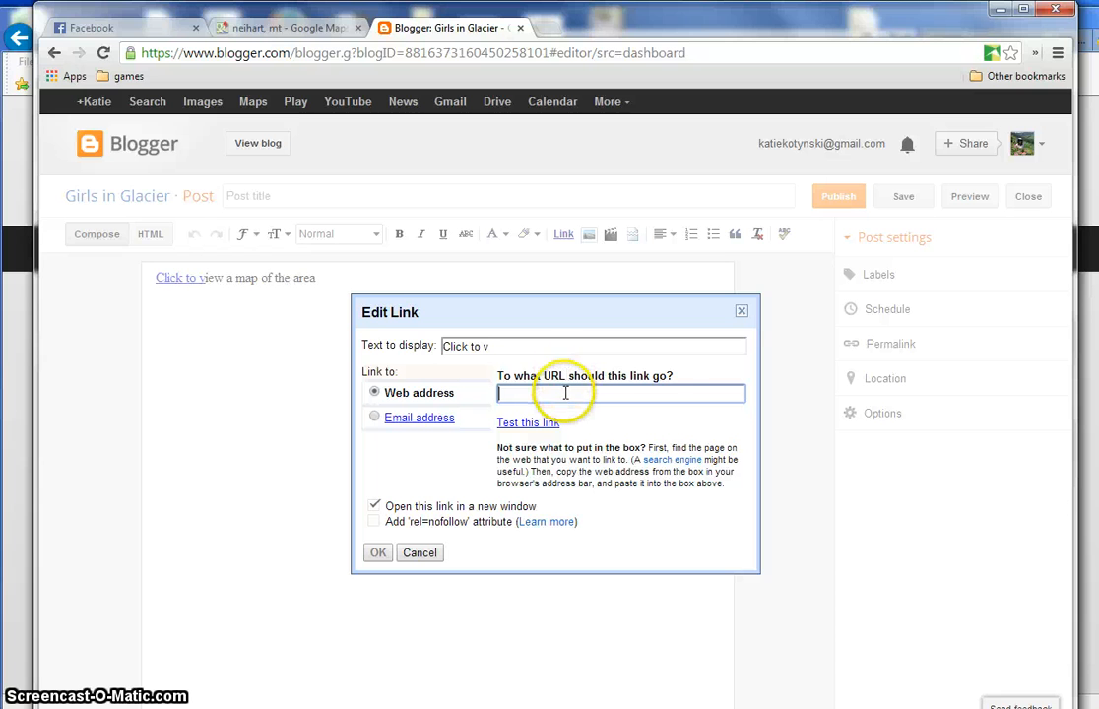
pyautogui.hotkey('ctrl', 'v')
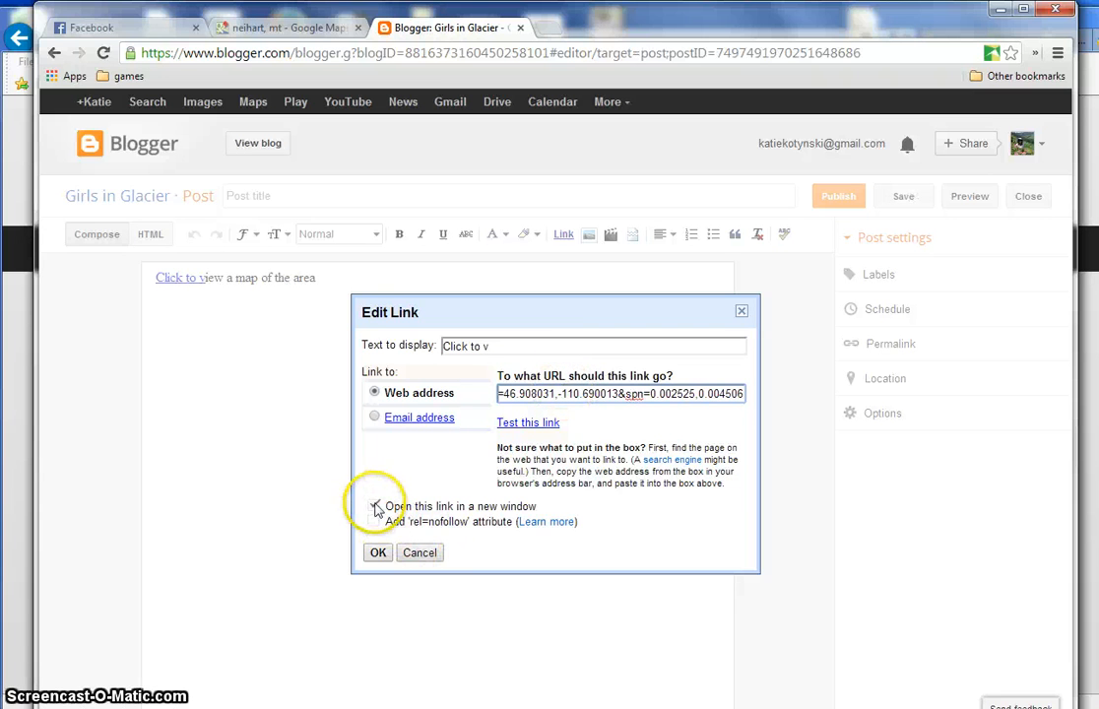
pyautogui.click(378, 553)
pyautogui.click(564, 315)
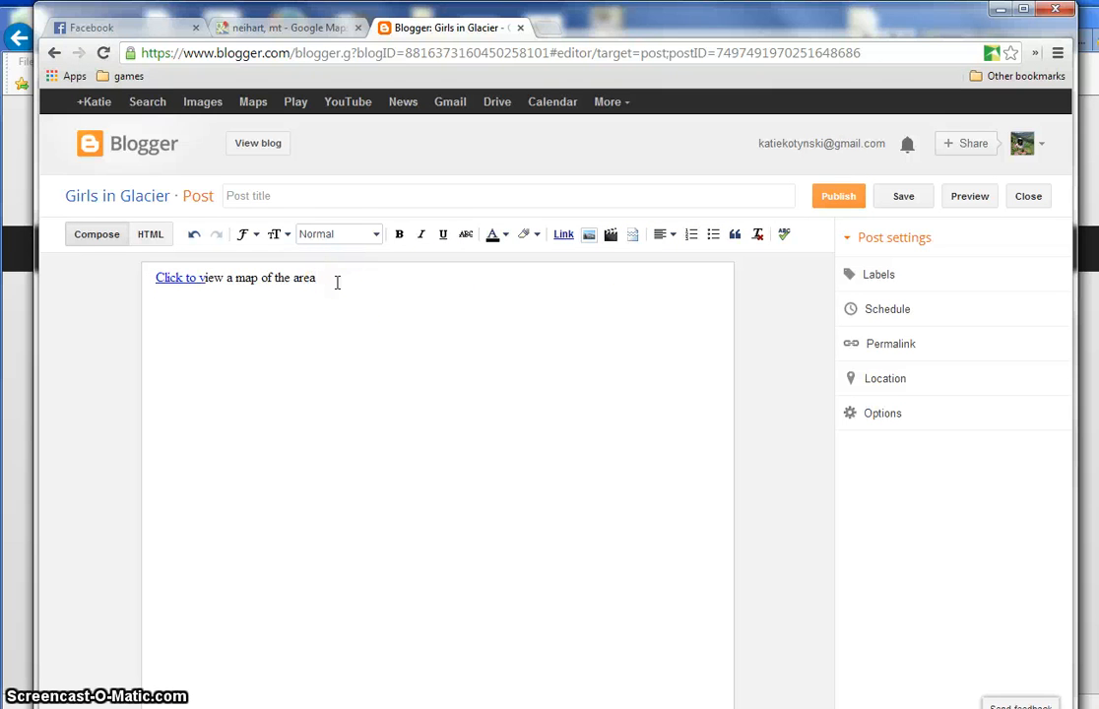
# - Copy the Google Maps embed code for the map and paste it into the Blogger post's HTML below the linked sentence
pyautogui.click(296, 29)
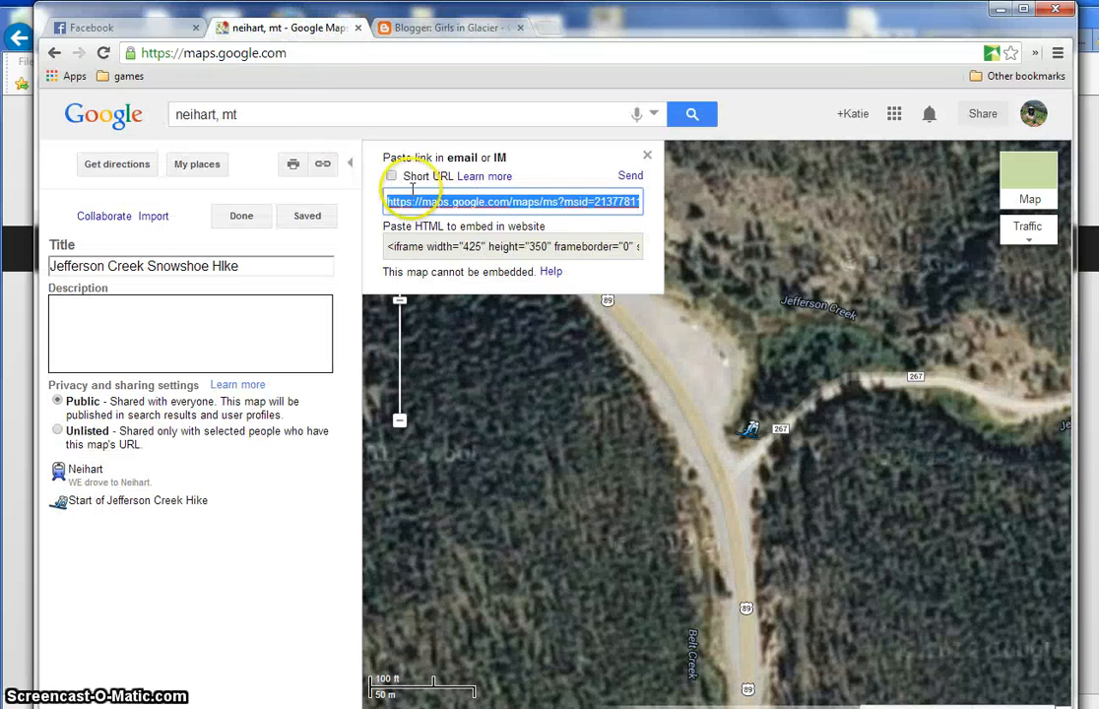
pyautogui.click(459, 250)
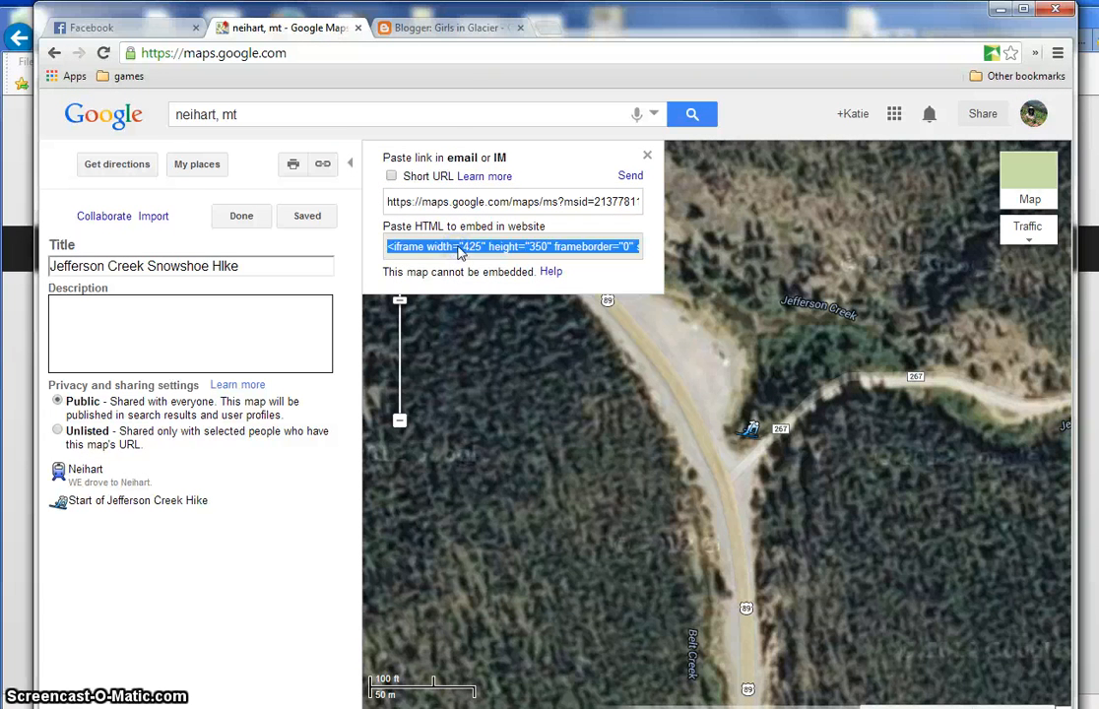
pyautogui.click(436, 29)
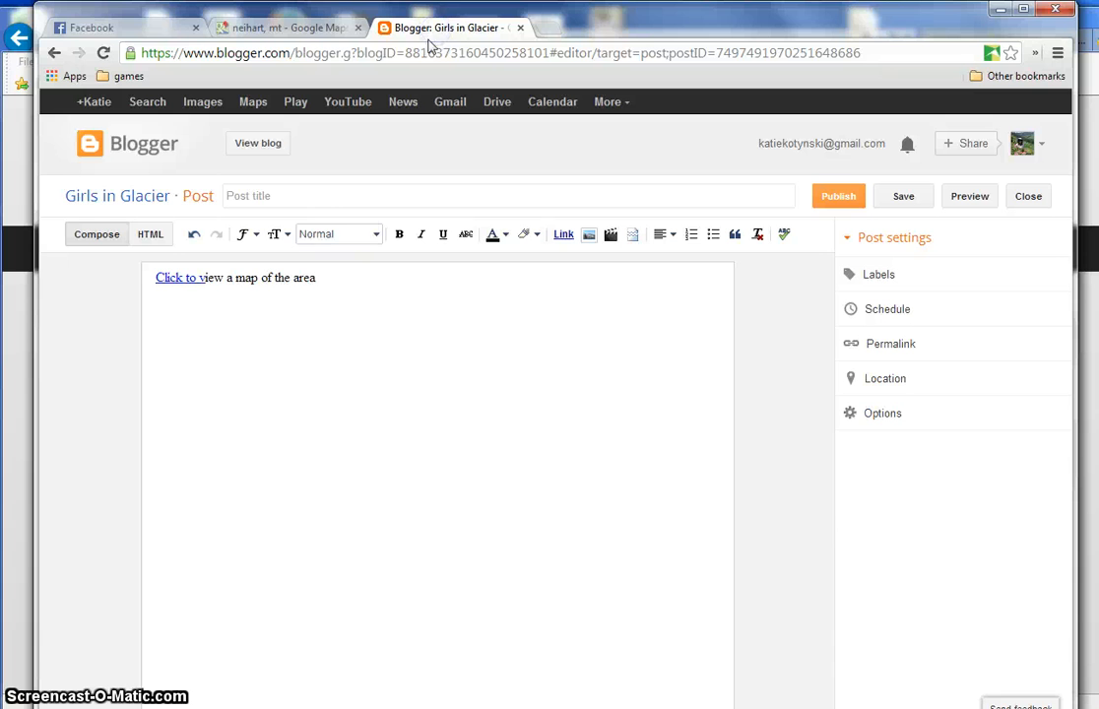
pyautogui.click(151, 236)
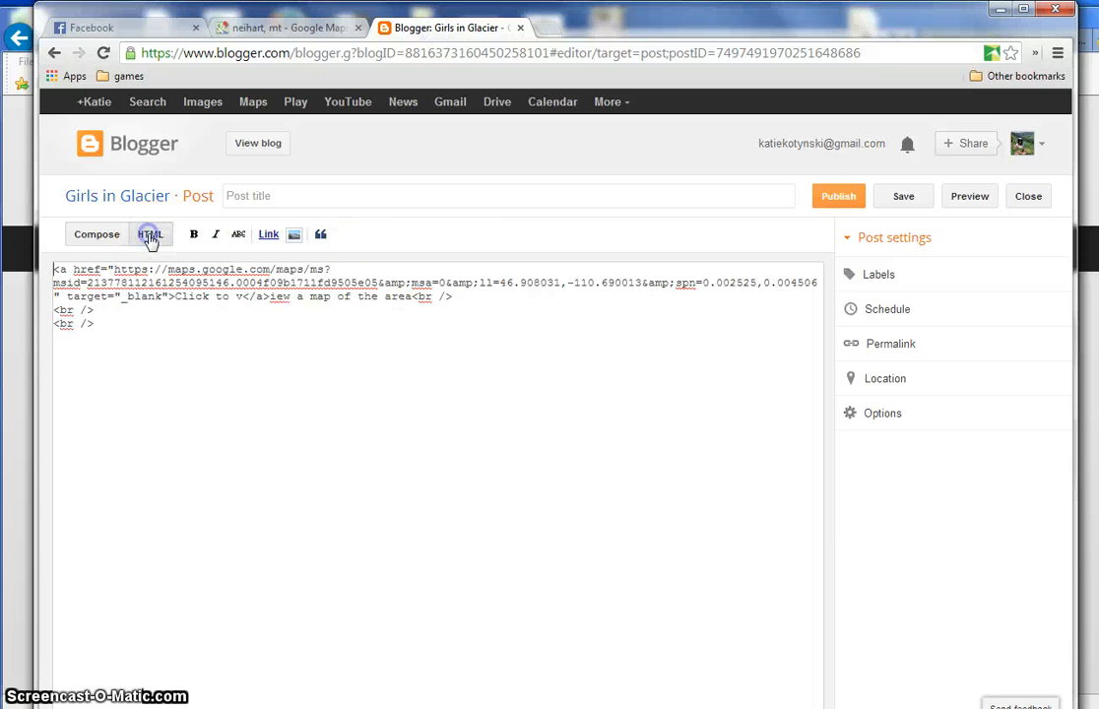
pyautogui.click(102, 323)
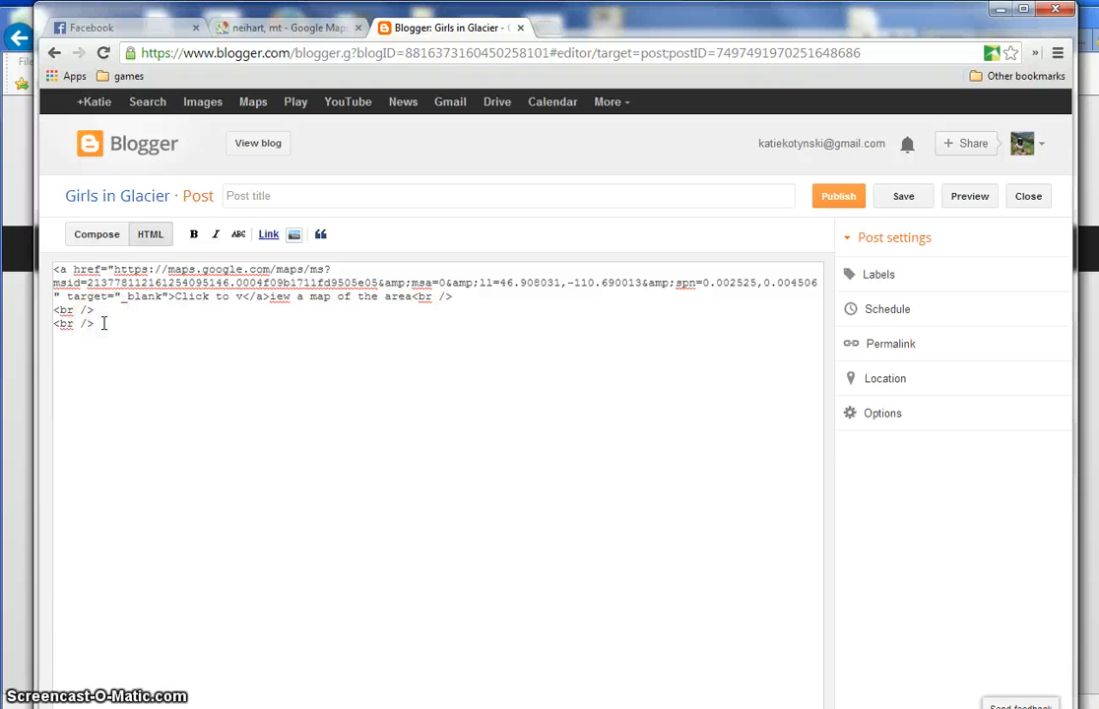
pyautogui.write('<iframe width="425" height="350" frameborder="0" scrolling="no" marginheight="0" marginwidth="0" src="https://maps.google.com/maps/ms?ll=46.908031,-110.690013&amp;spn=0.002525,0.004506&amp;t=h&amp;z=18&amp;msa=0&amp;msid=213778112161254095146.0004f09b1711fd9505e05"></iframe><br /><small>View <a href="https://maps.google.com/maps/ms?ll=46.908031,-110.690013&amp;spn=0.002525,0.004506&amp;t=h&amp;z=18&amp;msa=0&amp;msid=213778112161254095146.0004f09b1711fd9505e05&amp;source=embed" style="color:#0000FF;text-align:left">Jefferson Creek Snowshoe HIke</a> in a larger map</small>')
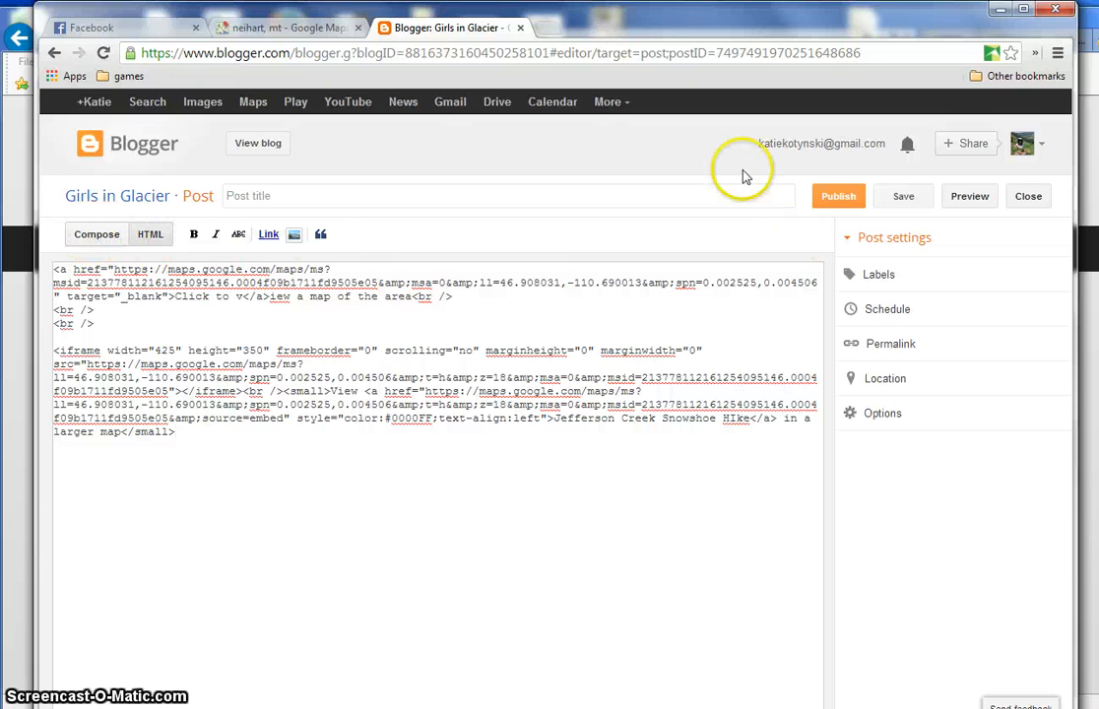
# - Save the post, return to the visual editing view, and publish it without sharing on Google+
pyautogui.click(905, 195)
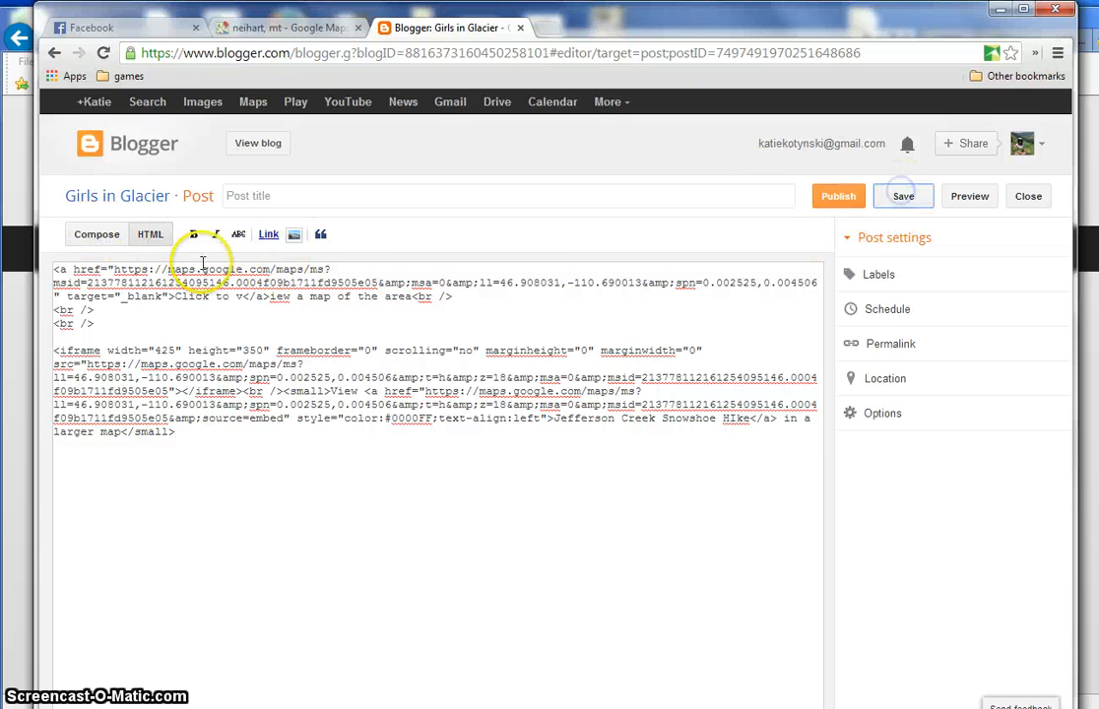
pyautogui.click(98, 235)
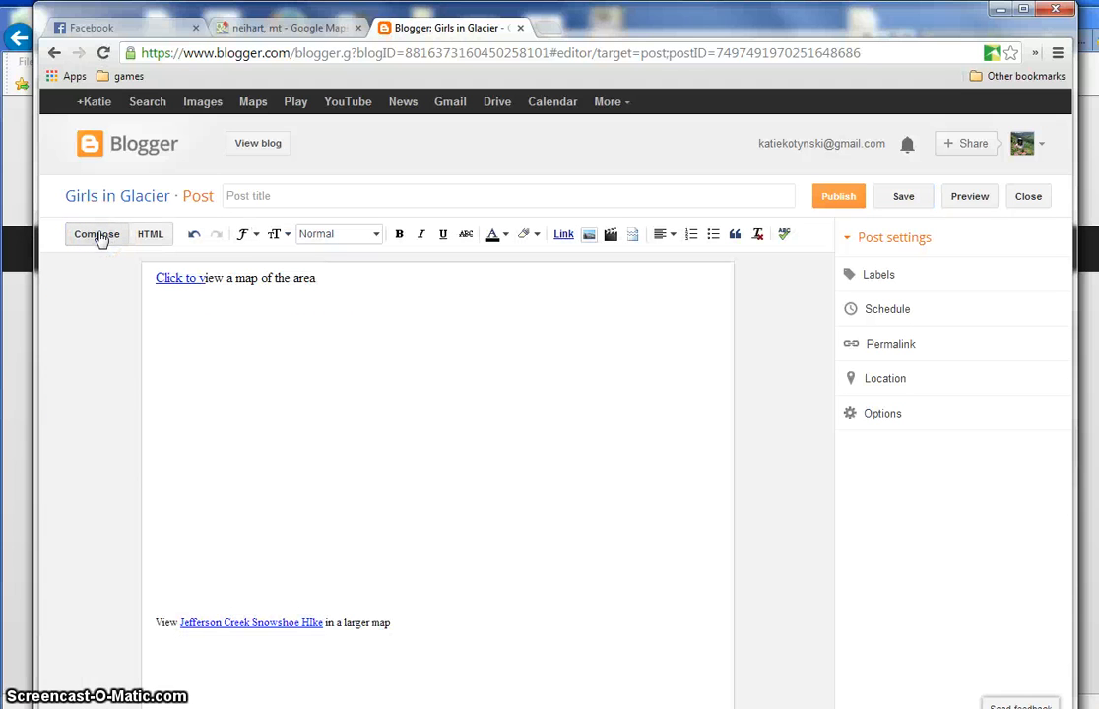
pyautogui.click(840, 199)
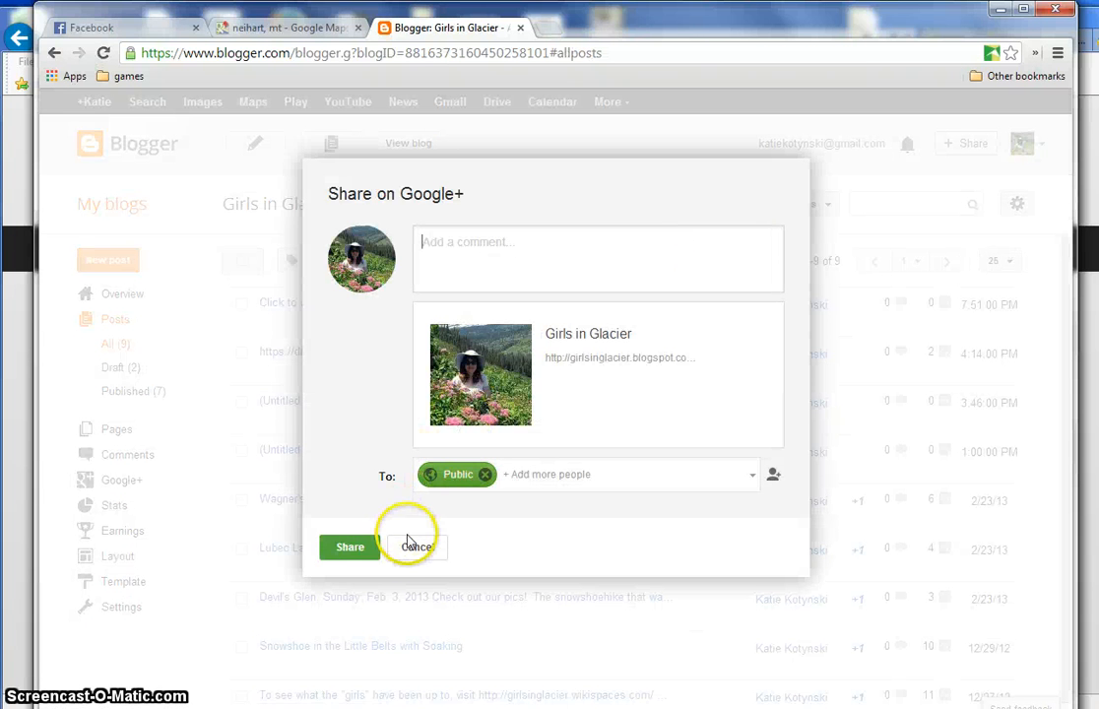
pyautogui.click(410, 544)
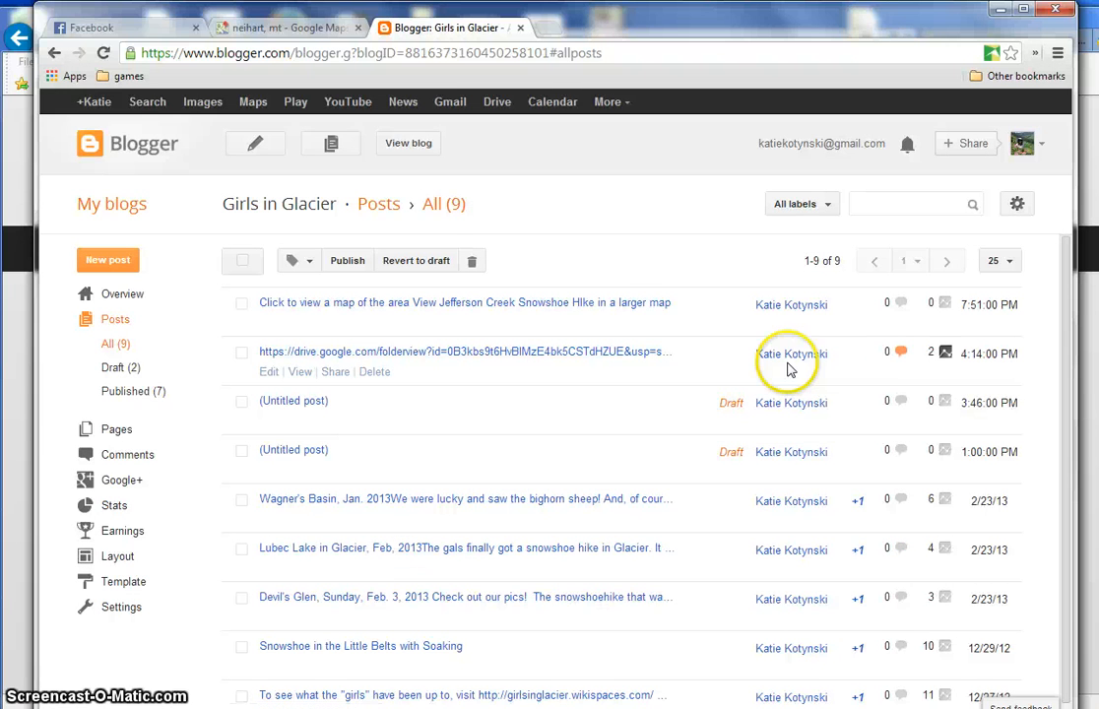
# - Reopen the published map post for editing and preview how its embedded map appears on the blog
pyautogui.click(410, 305)
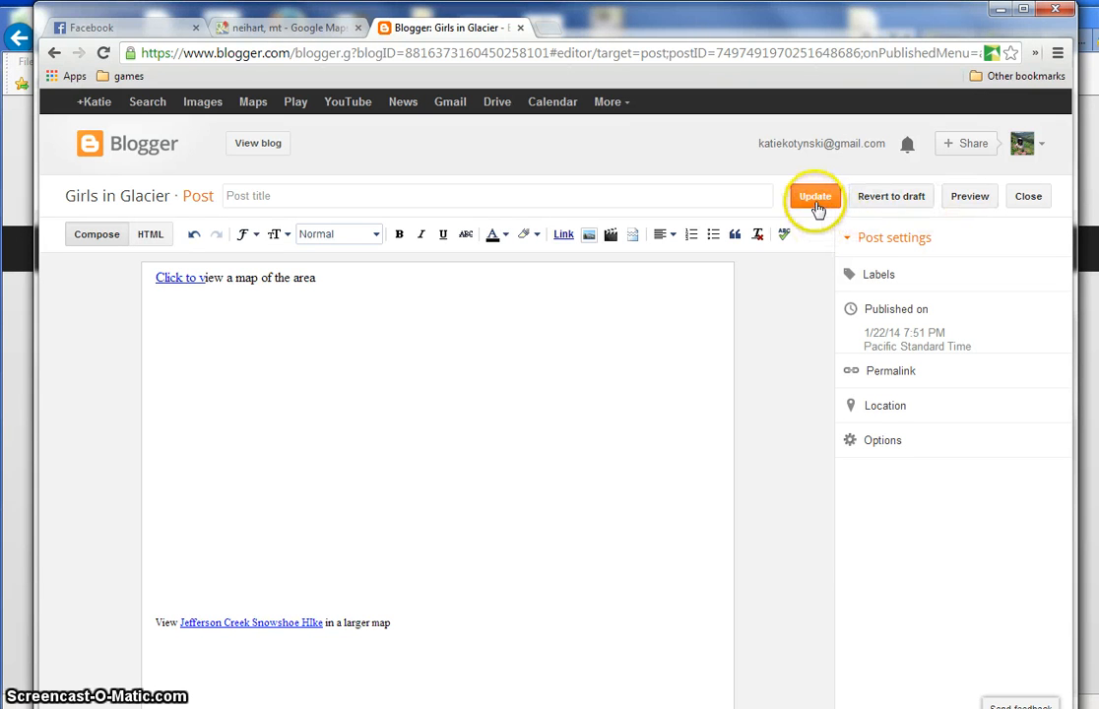
pyautogui.click(954, 197)
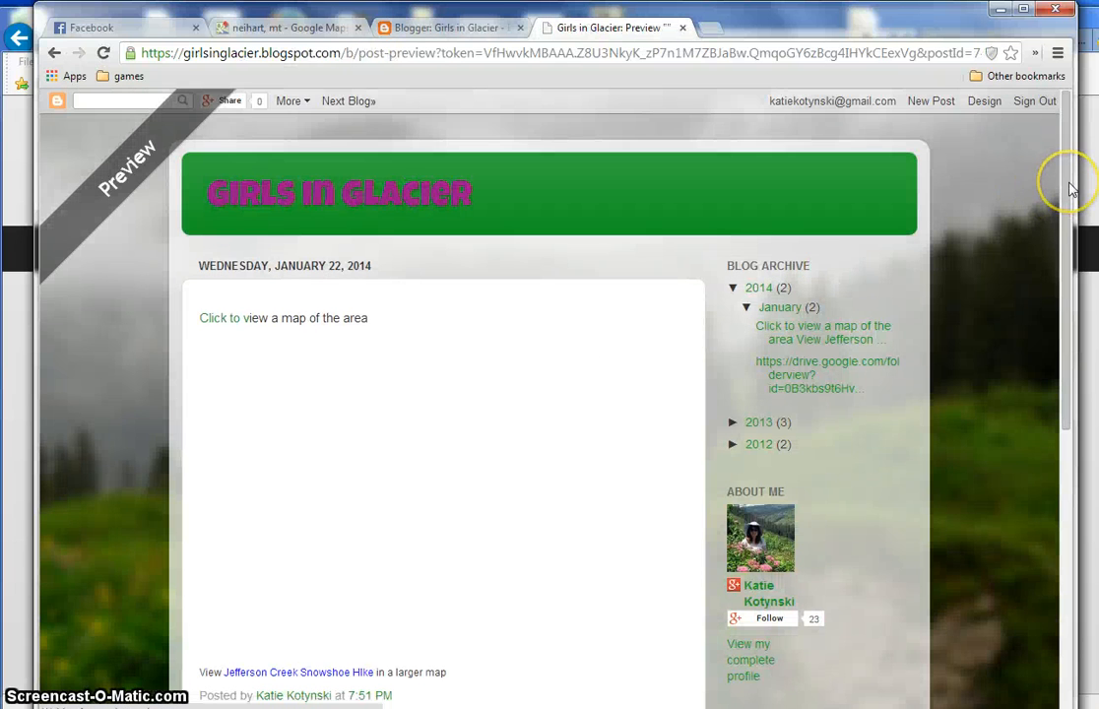
pyautogui.moveTo(1068, 189); pyautogui.dragTo(1068, 239)
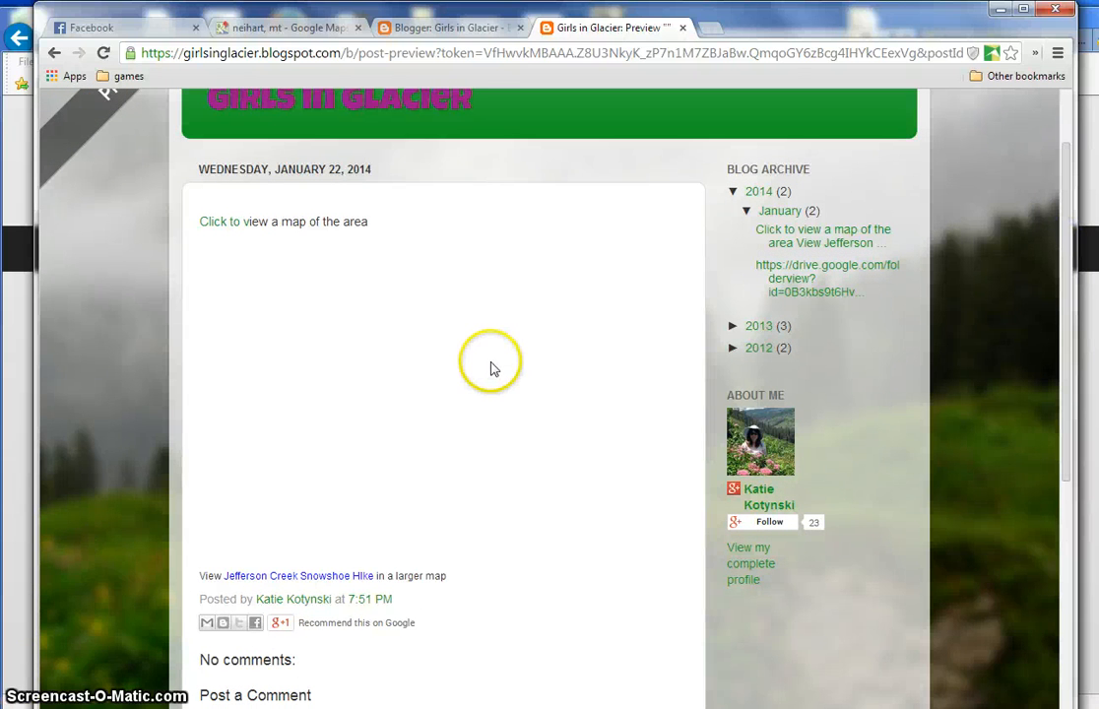
# - In Google Maps, widen the Jefferson Creek map view to include both placemarks and recheck whether the map can be embedded
pyautogui.click(275, 31)
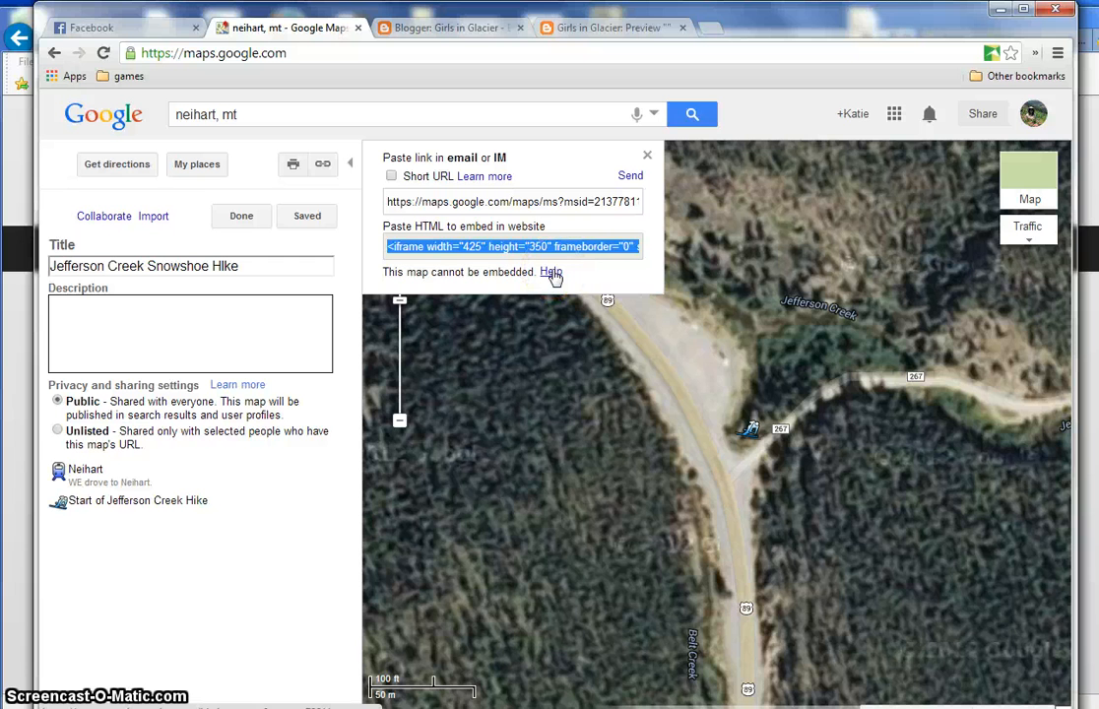
pyautogui.click(647, 154)
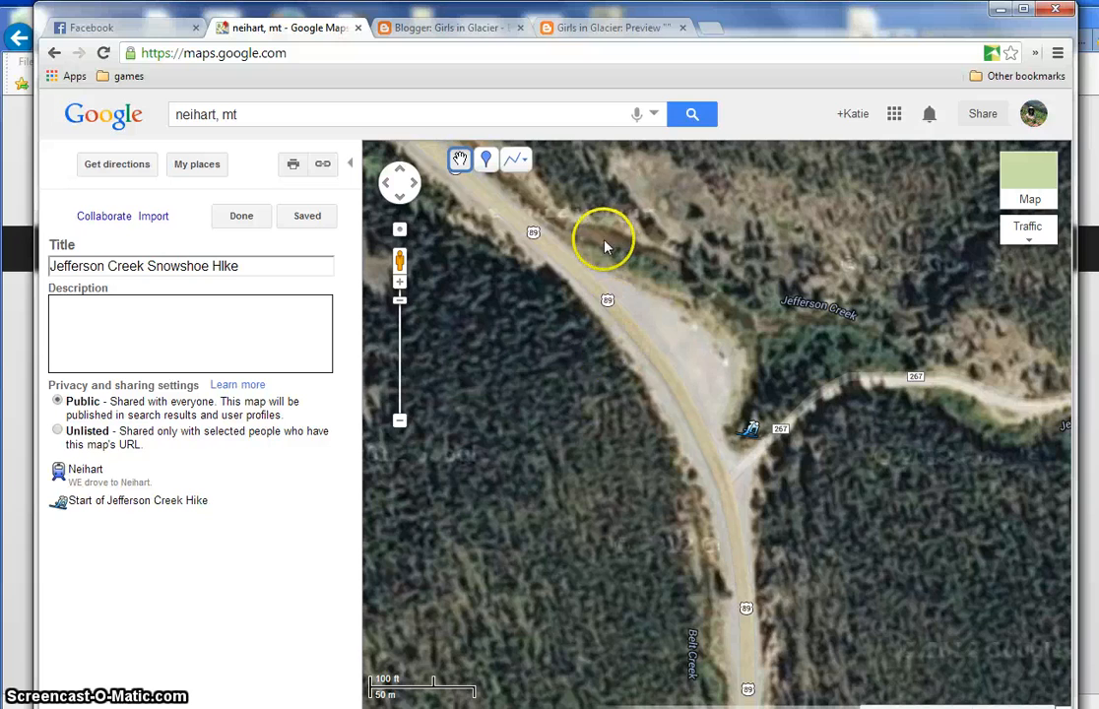
pyautogui.click(398, 422)
pyautogui.click(399, 423)
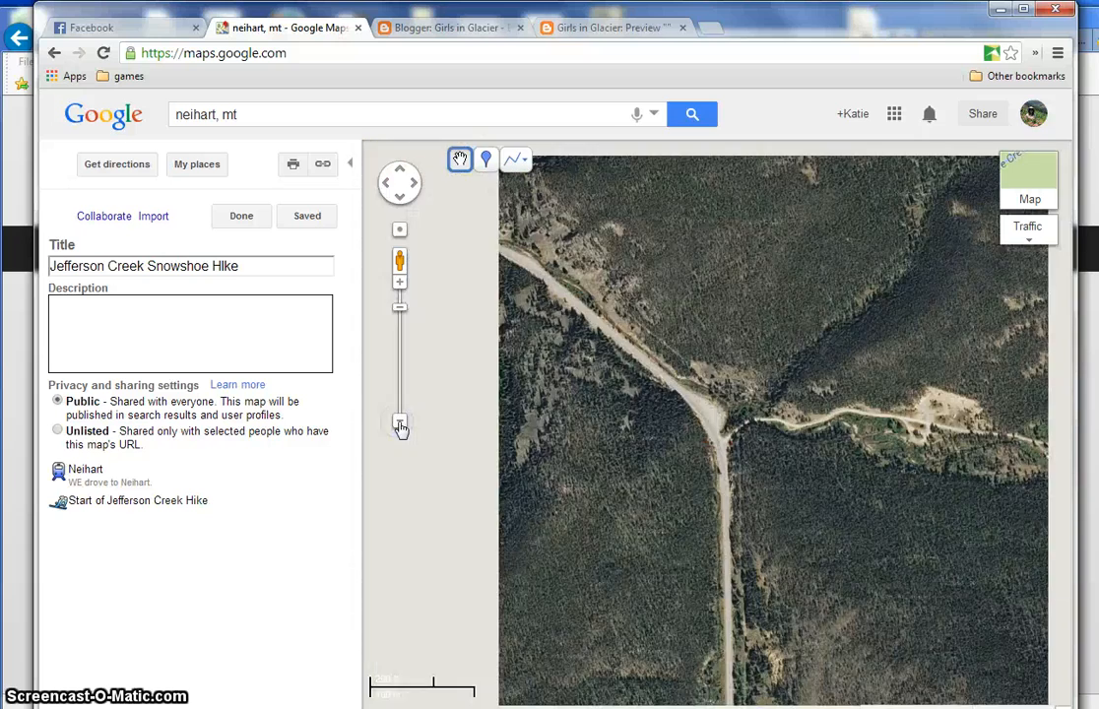
pyautogui.moveTo(507, 373); pyautogui.dragTo(660, 474)
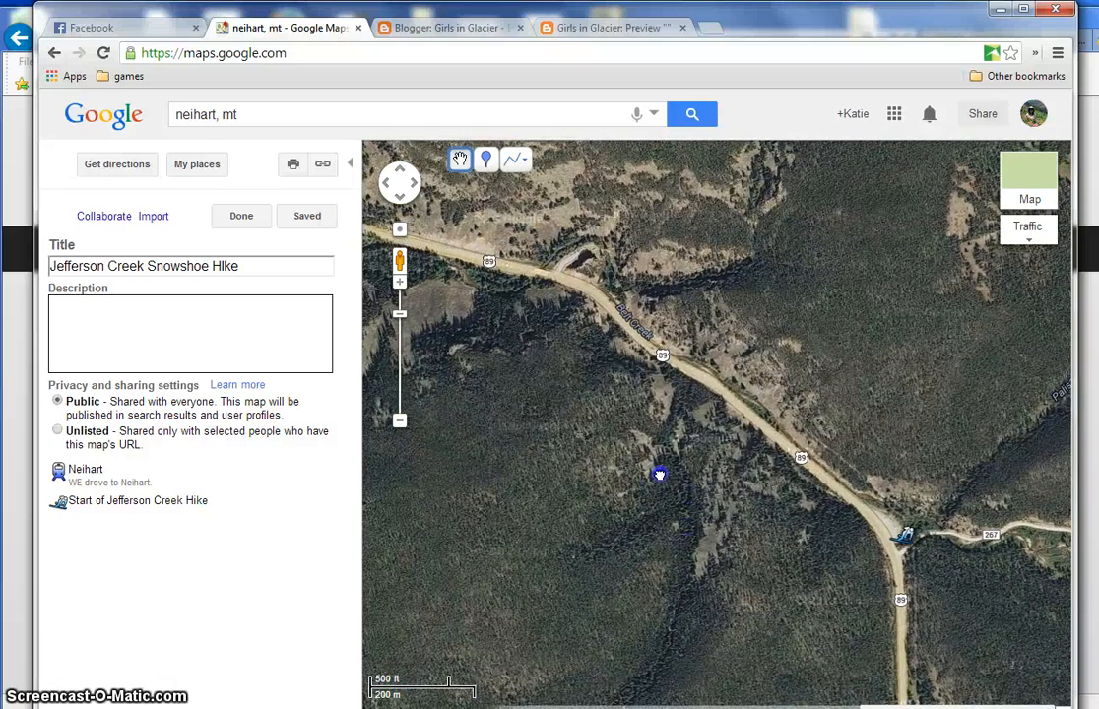
pyautogui.click(399, 420)
pyautogui.moveTo(540, 438); pyautogui.dragTo(663, 479)
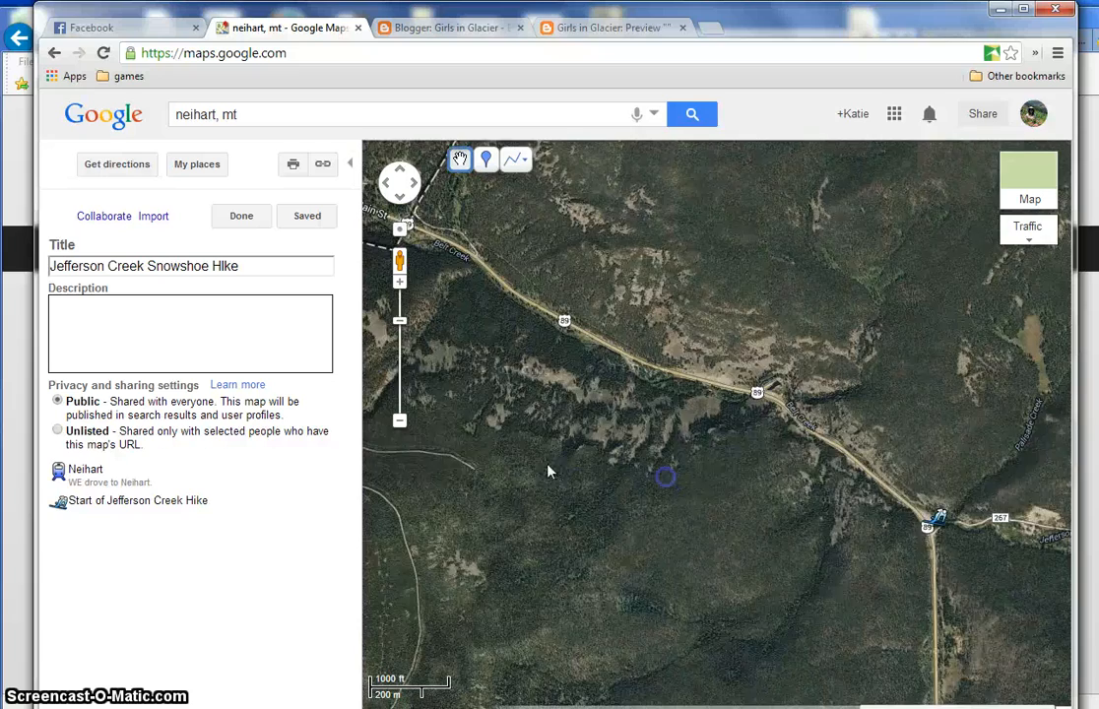
pyautogui.click(398, 421)
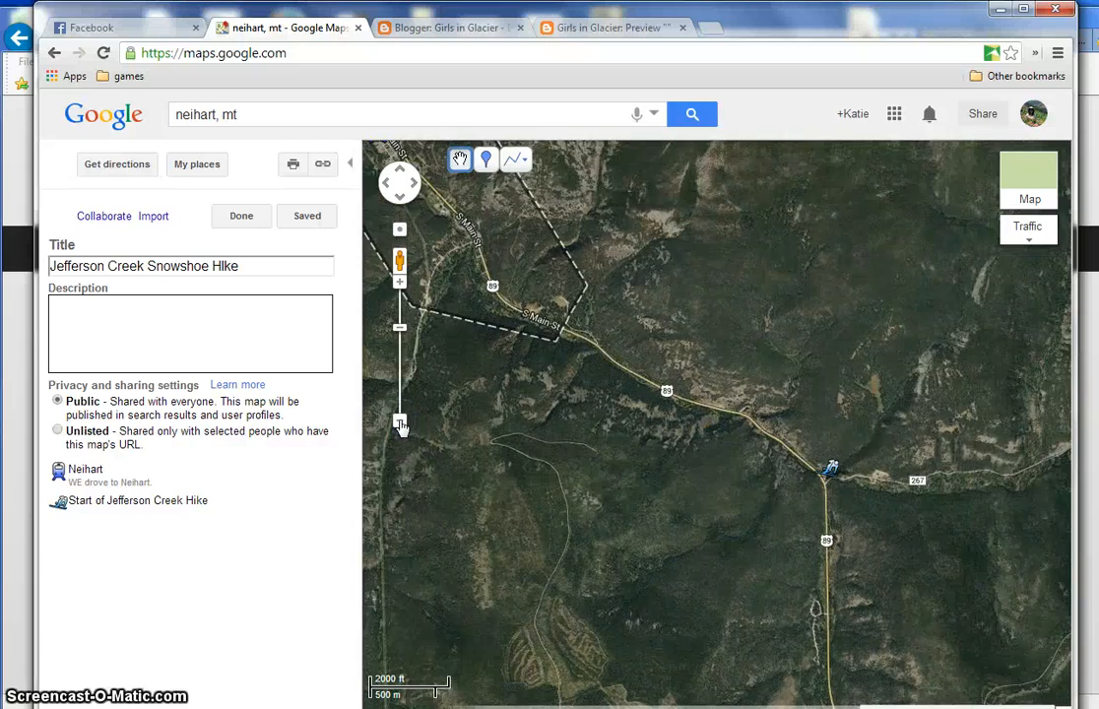
pyautogui.click(399, 421)
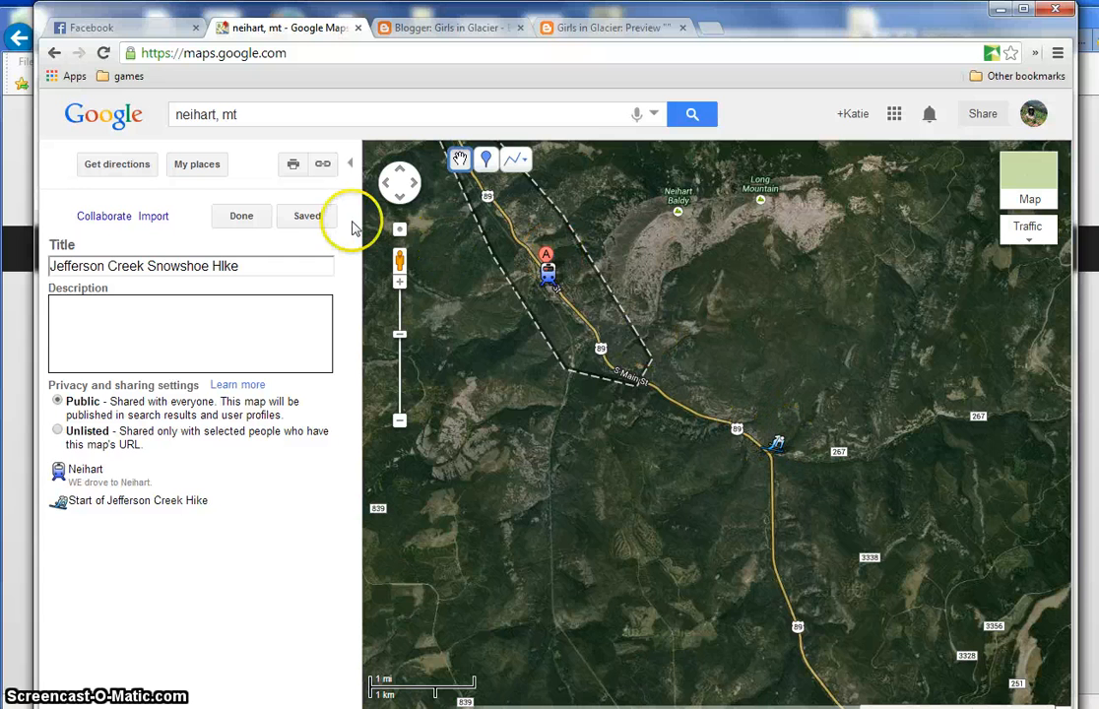
pyautogui.click(323, 164)
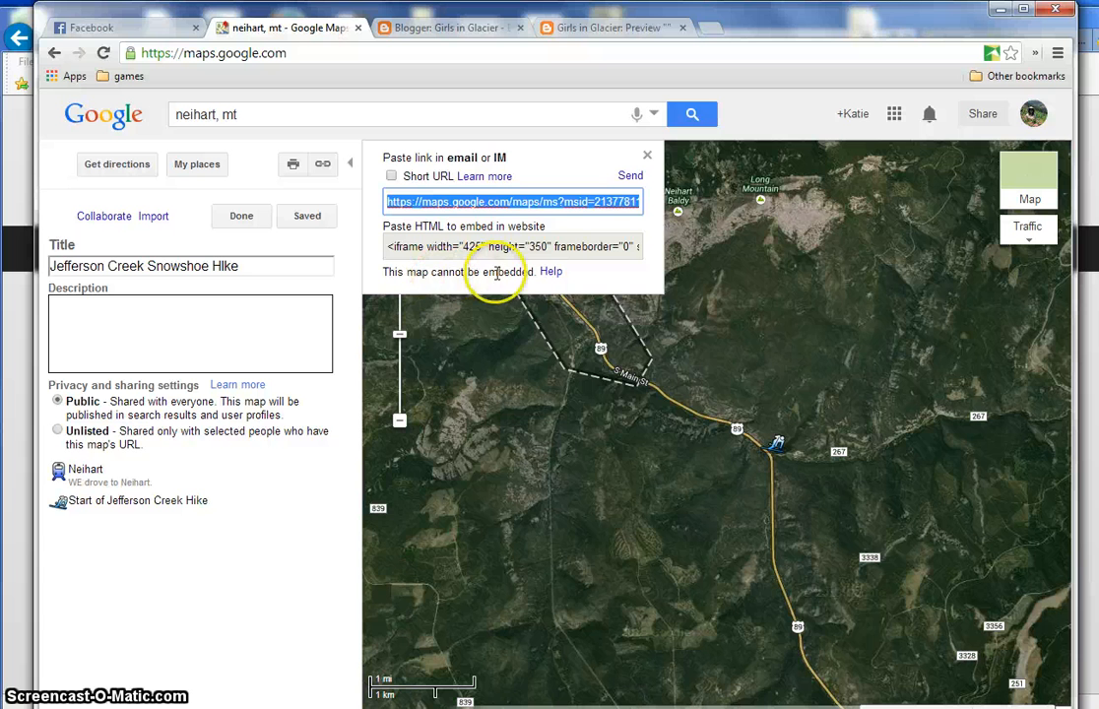
pyautogui.click(647, 156)
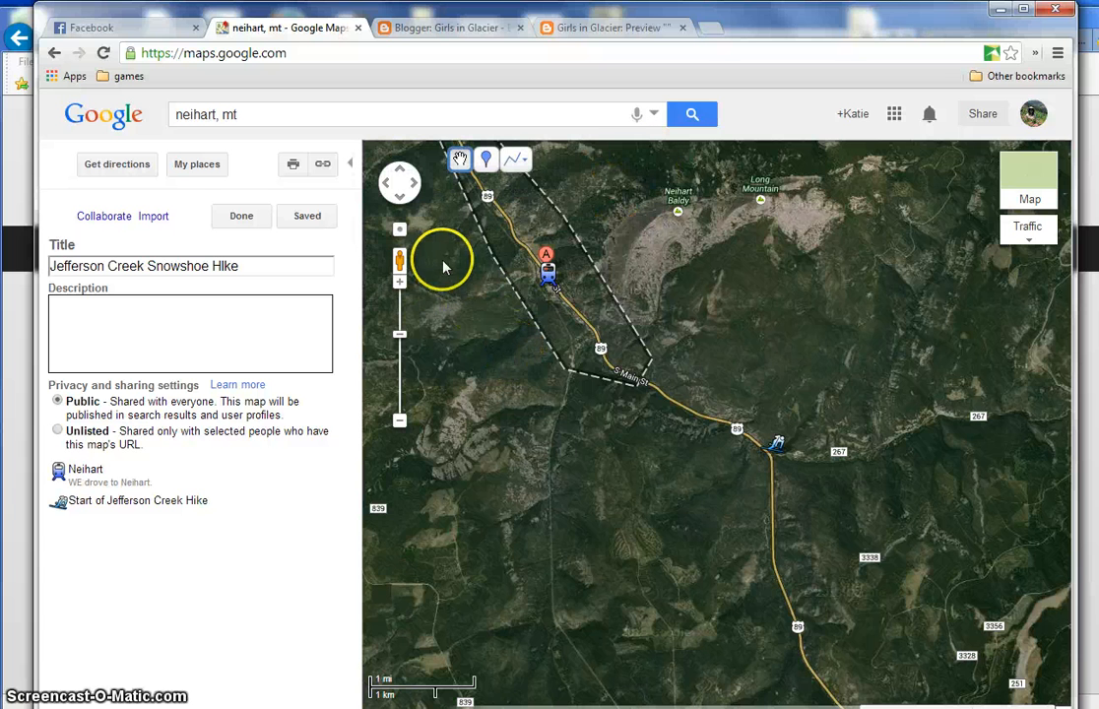
# - Zoom out further, return to the plain Neihart, Mt search result map, and copy its embed HTML
pyautogui.click(399, 421)
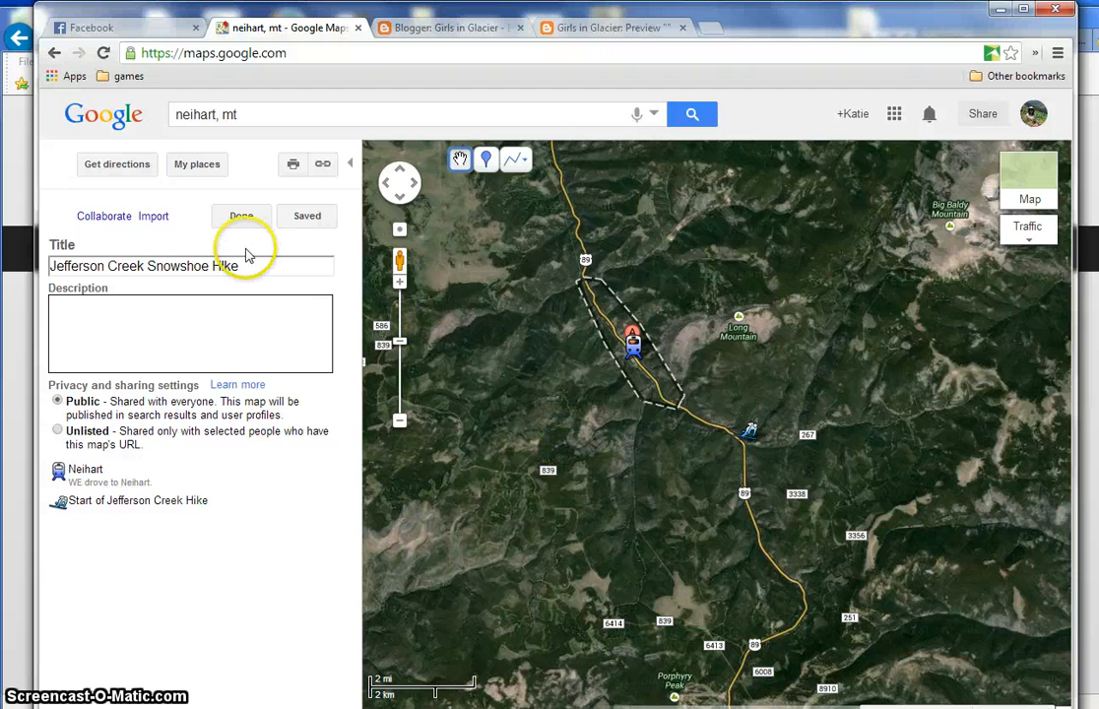
pyautogui.click(323, 166)
pyautogui.click(322, 167)
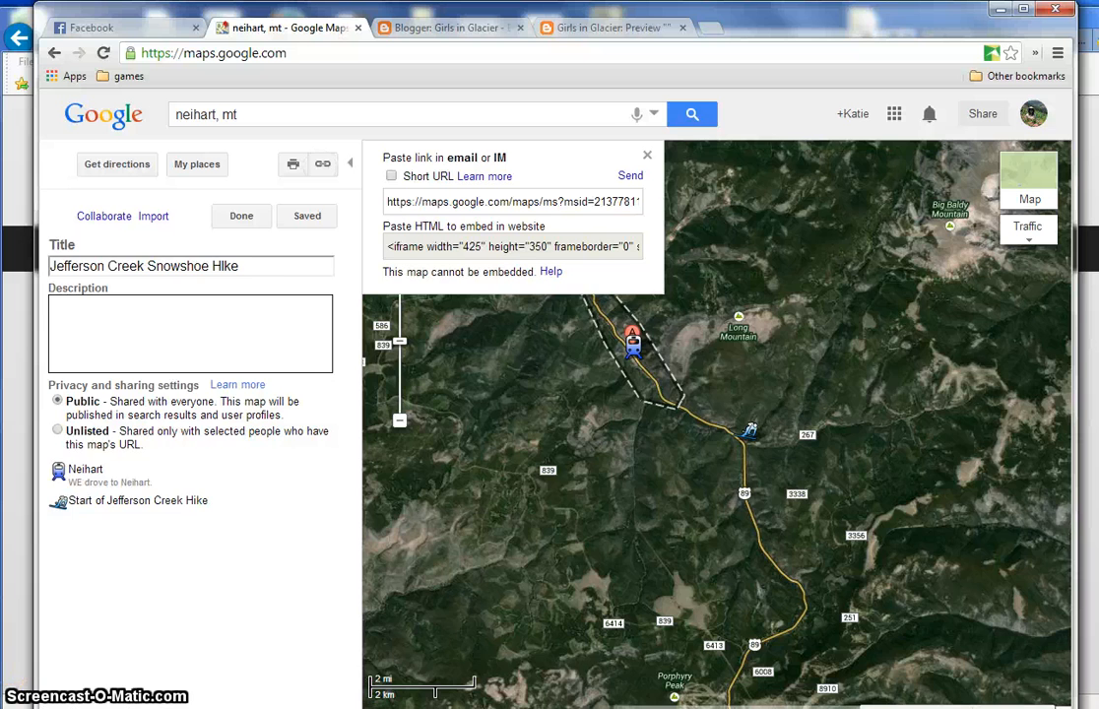
pyautogui.click(400, 421)
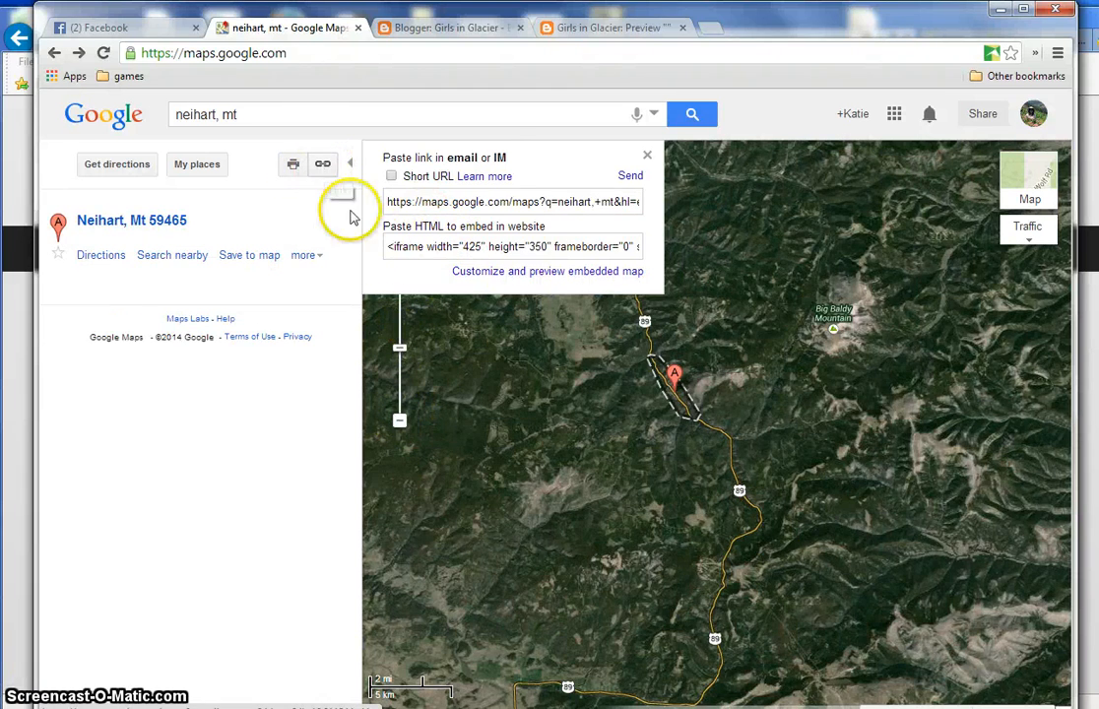
pyautogui.click(510, 247)
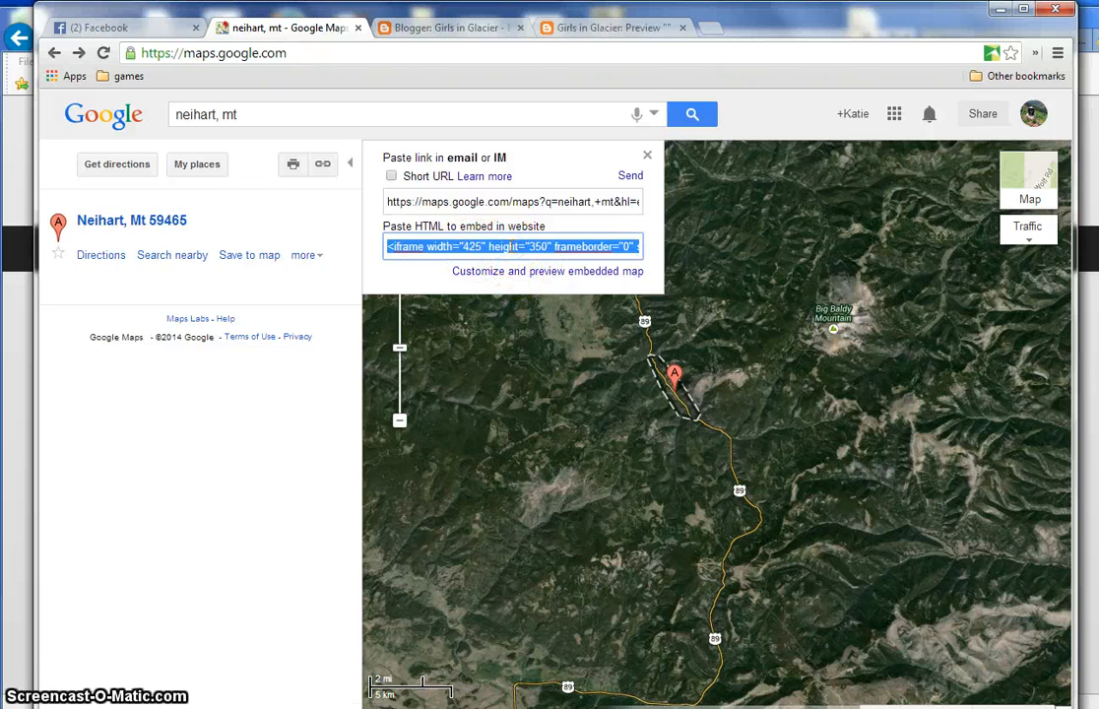
# - Replace the old map embed code in the Blogger post's HTML with the copied Neihart map code and update the post
pyautogui.click(472, 30)
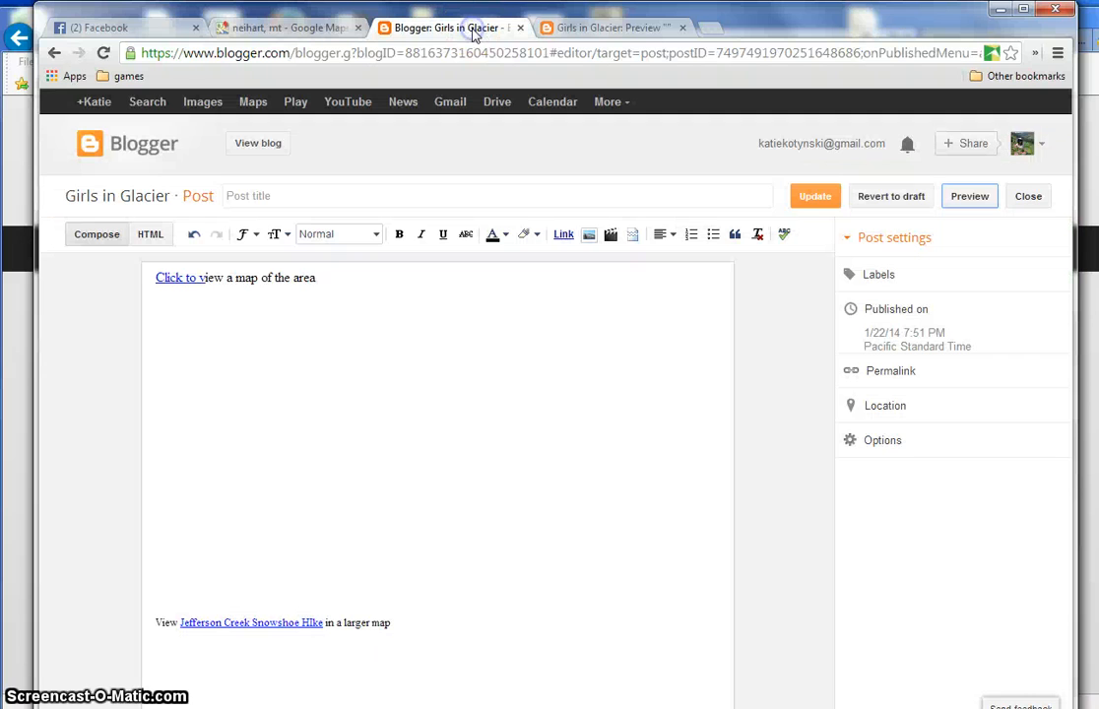
pyautogui.click(157, 236)
pyautogui.moveTo(176, 432); pyautogui.dragTo(29, 317)
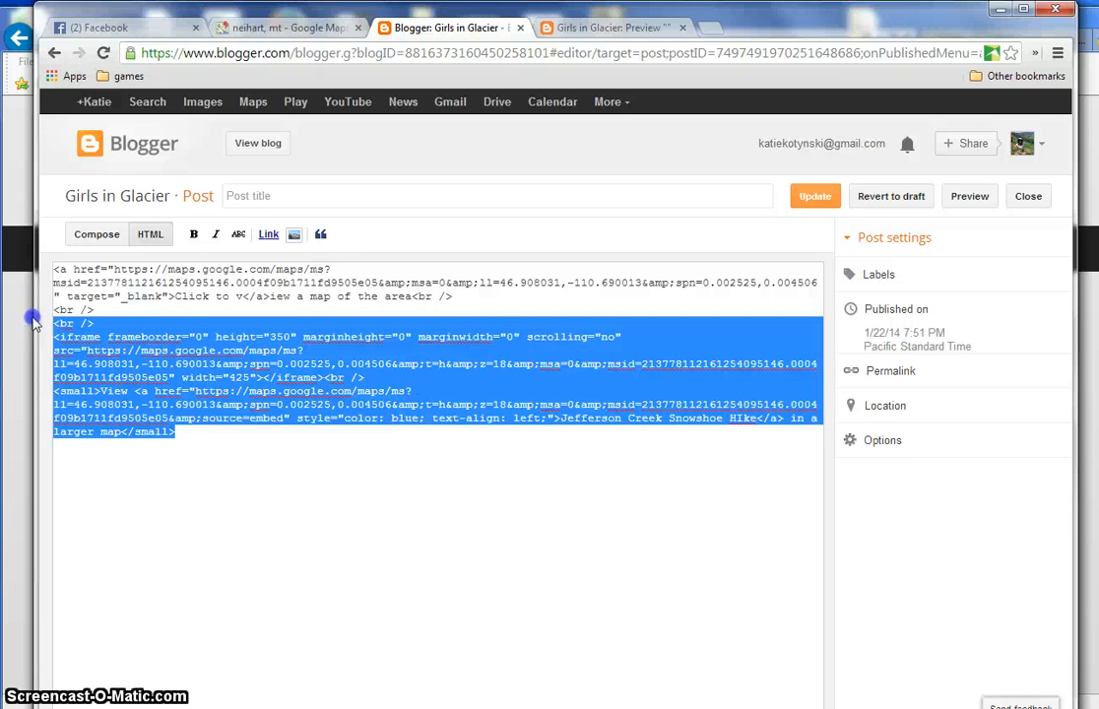
pyautogui.press('BackSpace')
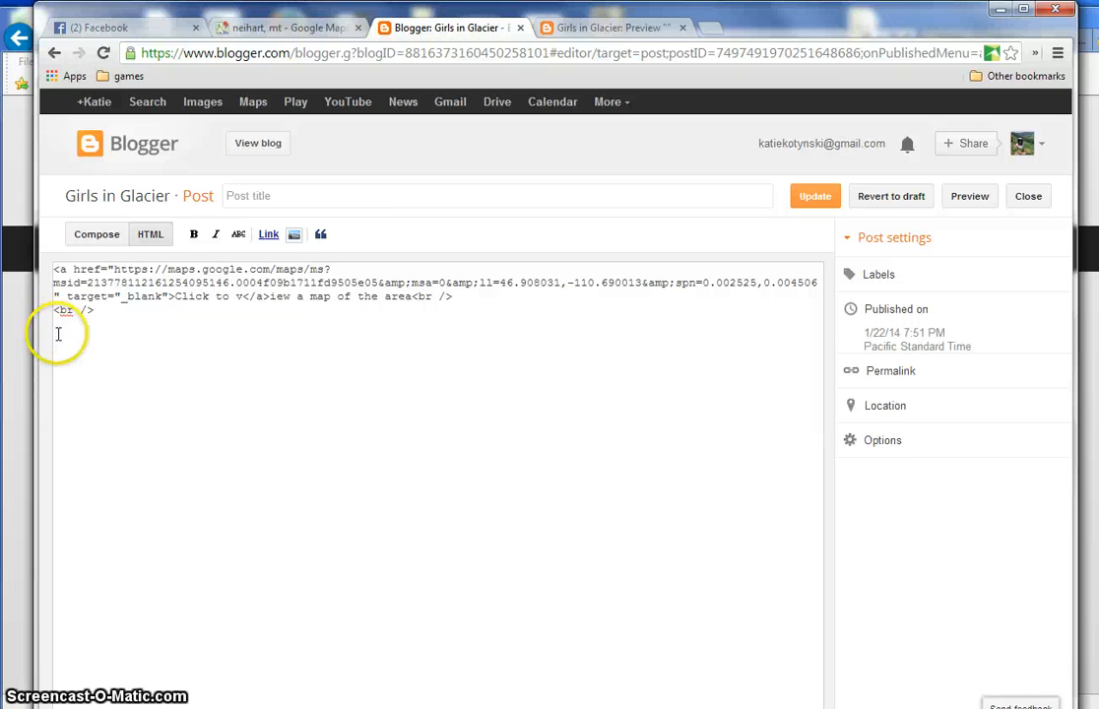
pyautogui.write('<iframe width="425" height="350" frameborder="0" scrolling="no" marginheight="0" marginwidth="0" src="https://maps.google.com/maps?f=q&amp;source=s_q&amp;hl=en&amp;geocode=&amp;q=neihart,+mt&amp;aq=&amp;sll=46.782349,-112.731737&amp;sspn=0.020248,0.036049&amp;t=h&amp;g=jefferson+creek,+mt&amp;ie=UTF8&amp;hq=&amp;hnear=Neihart,+Cascade,+Montana&amp;ll=46.911344,-110.700645&amp;spn=0.323186,0.576782&amp;z=11&amp;output=embed"></iframe><br /><small><a href="https://maps.google.com/maps?f=q&amp;source=embed&amp;hl=en&amp;geocode=&amp;q=neihart,+mt&amp;aq=&amp;sll=46.782349,-112.731737&amp;sspn=0.020248,0.036049&amp;t=h&amp;g=jefferson+creek,+mt&amp;ie=UTF8&amp;hq=&amp;hnear=Neihart,+Cascade,+Montana&amp;ll=46.911344,-110.700645&amp;spn=0.323186,0.576782&amp;z=11" style="color:#0000FF;text-align:left">View Larger Map</a></small>')
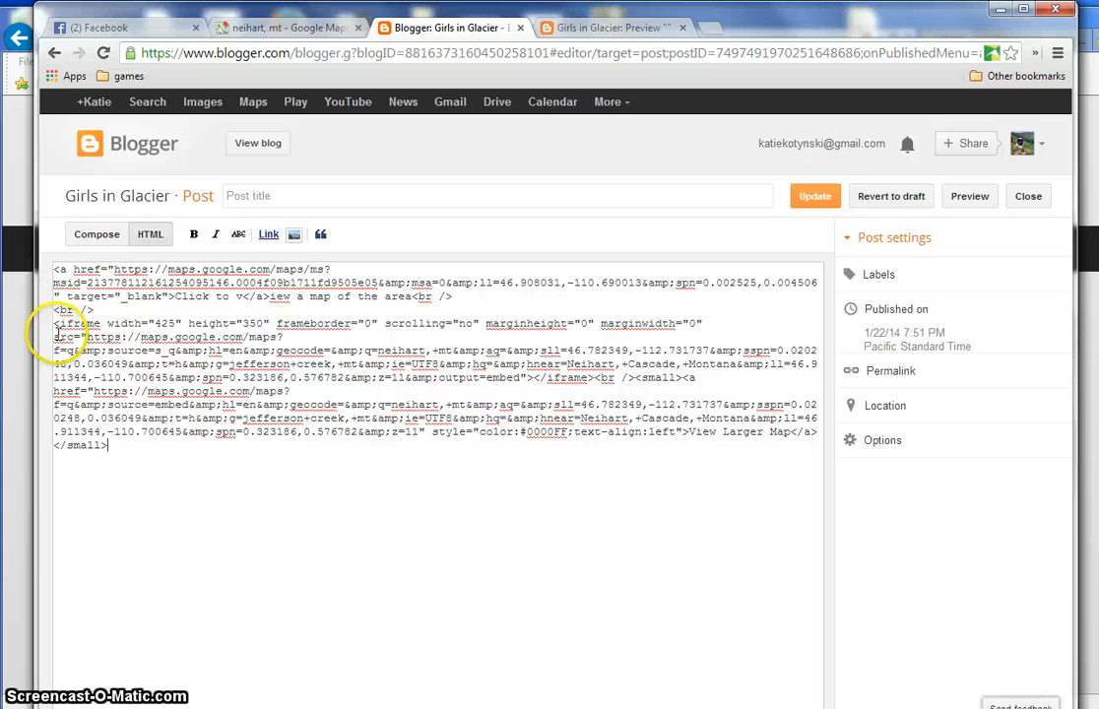
pyautogui.click(95, 239)
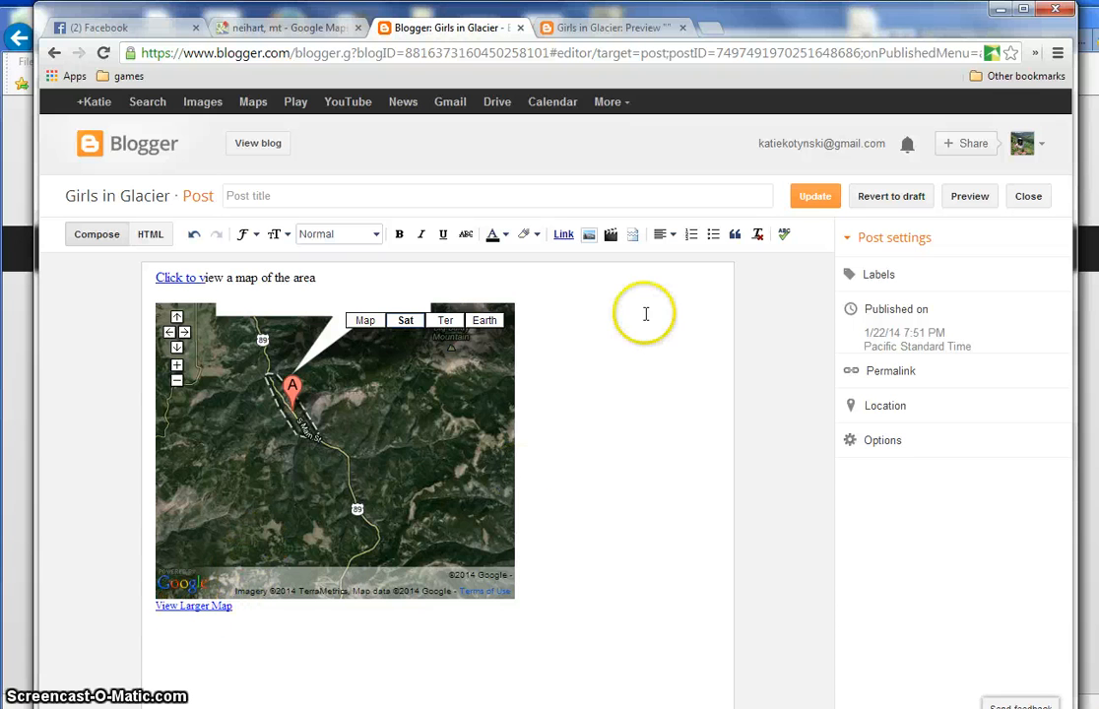
pyautogui.click(813, 197)
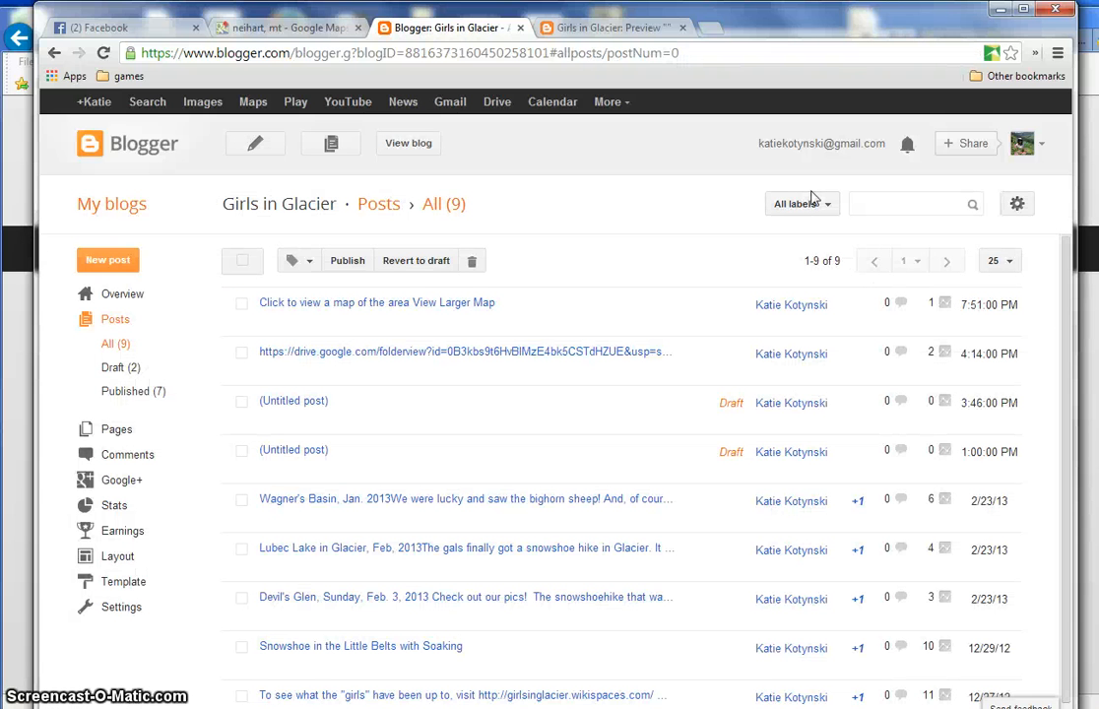
pyautogui.click(347, 262)
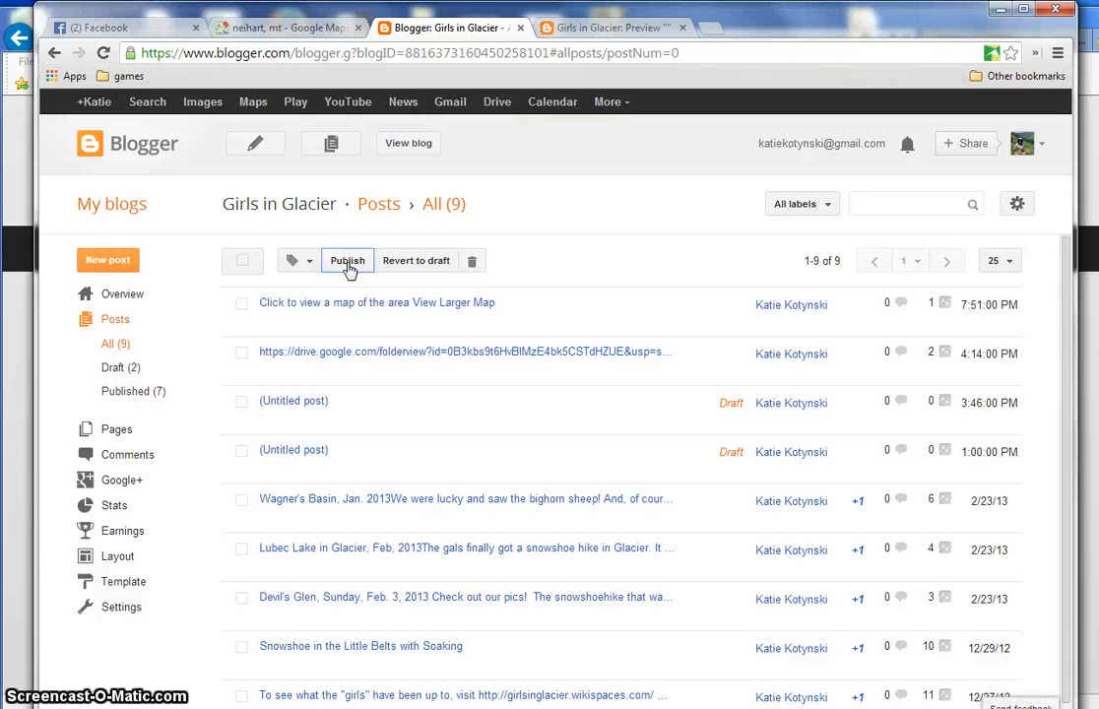
# - Reload the old post preview, then view the live Girls in Glacier blog to check the embedded map
pyautogui.click(578, 30)
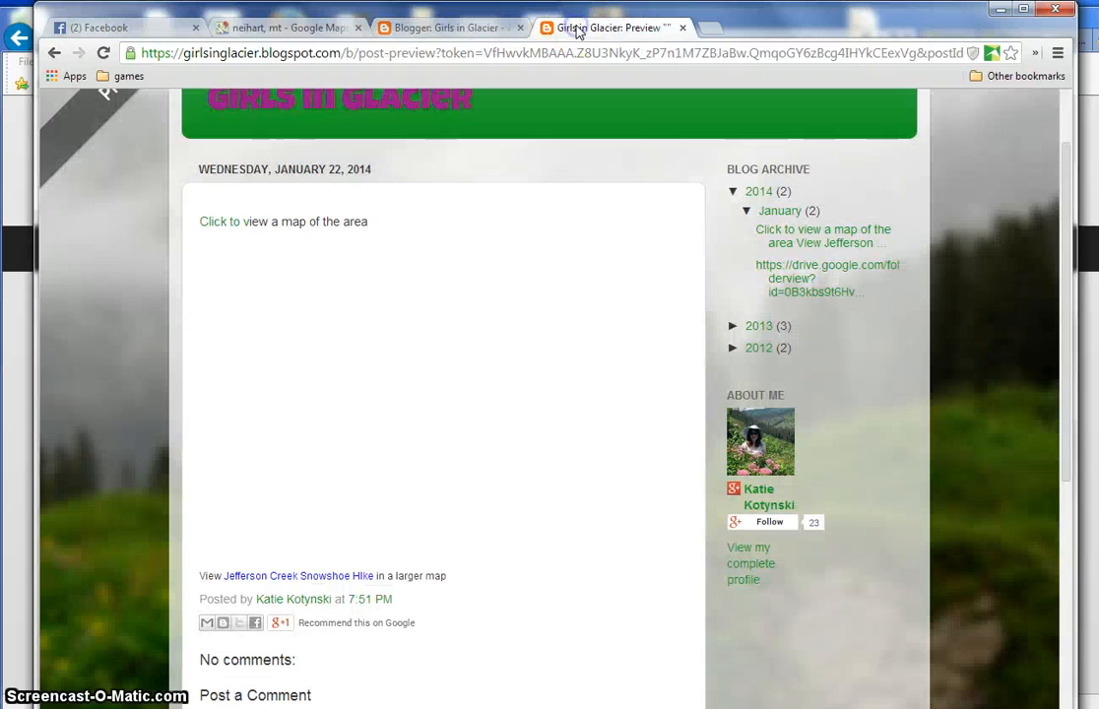
pyautogui.click(103, 55)
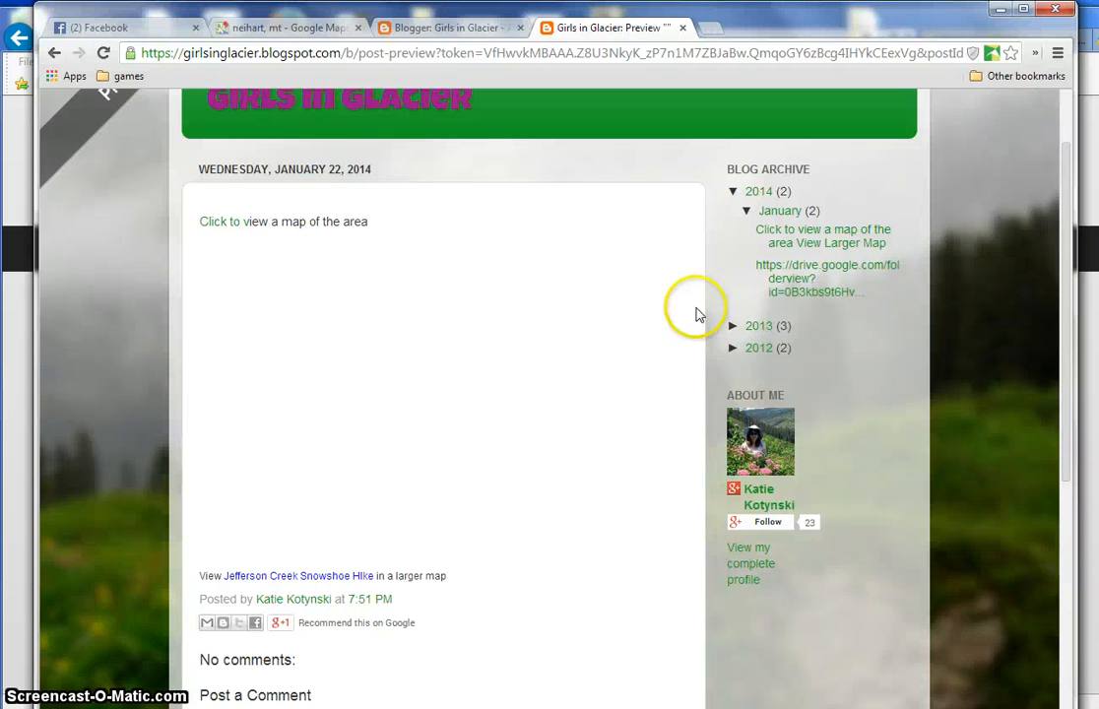
pyautogui.click(459, 28)
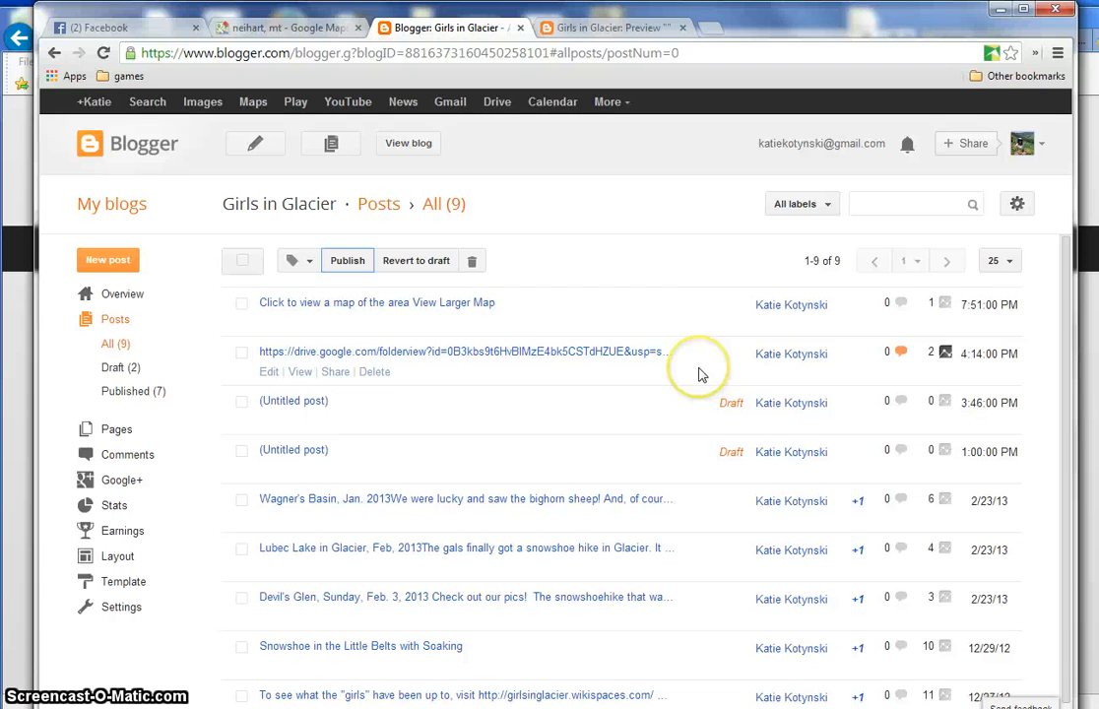
pyautogui.click(405, 146)
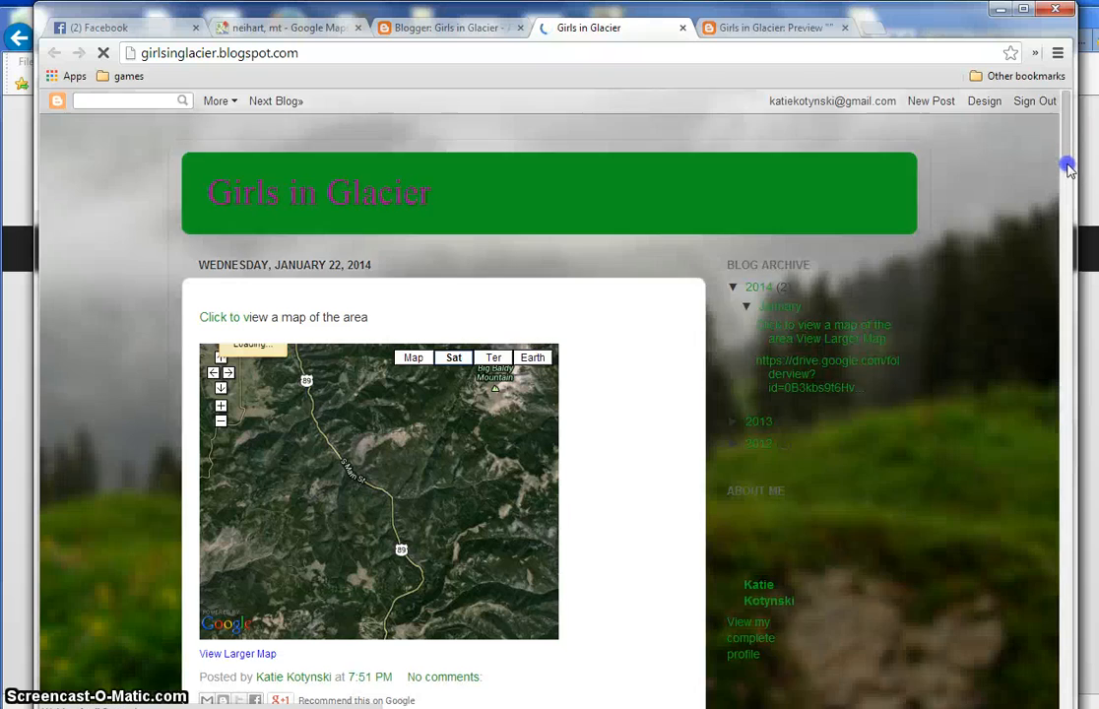
pyautogui.moveTo(1068, 169); pyautogui.dragTo(1068, 118)
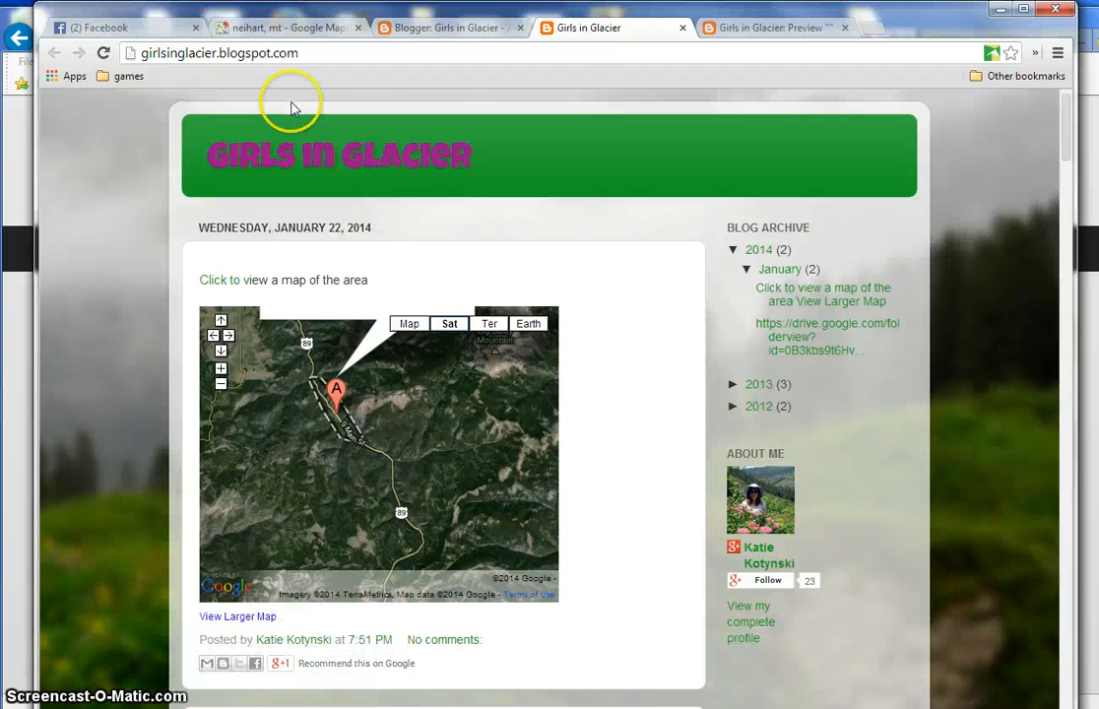
# - Back in Google Maps, open the customize and preview window for the Neihart map's embed code
pyautogui.click(284, 30)
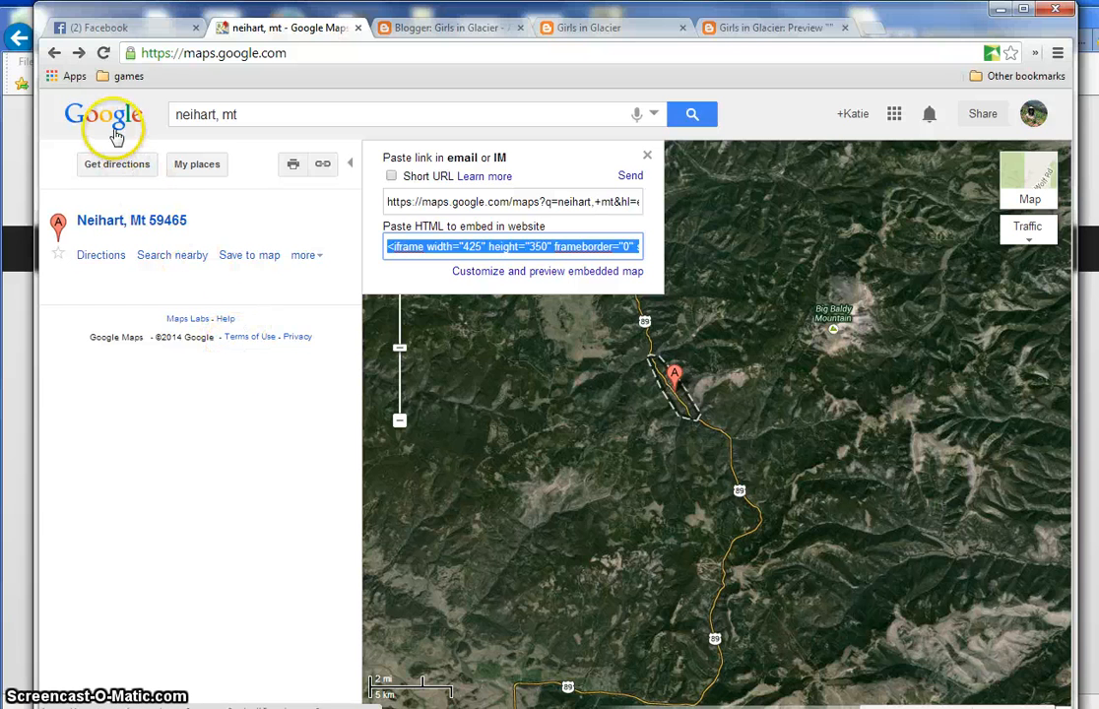
pyautogui.click(647, 155)
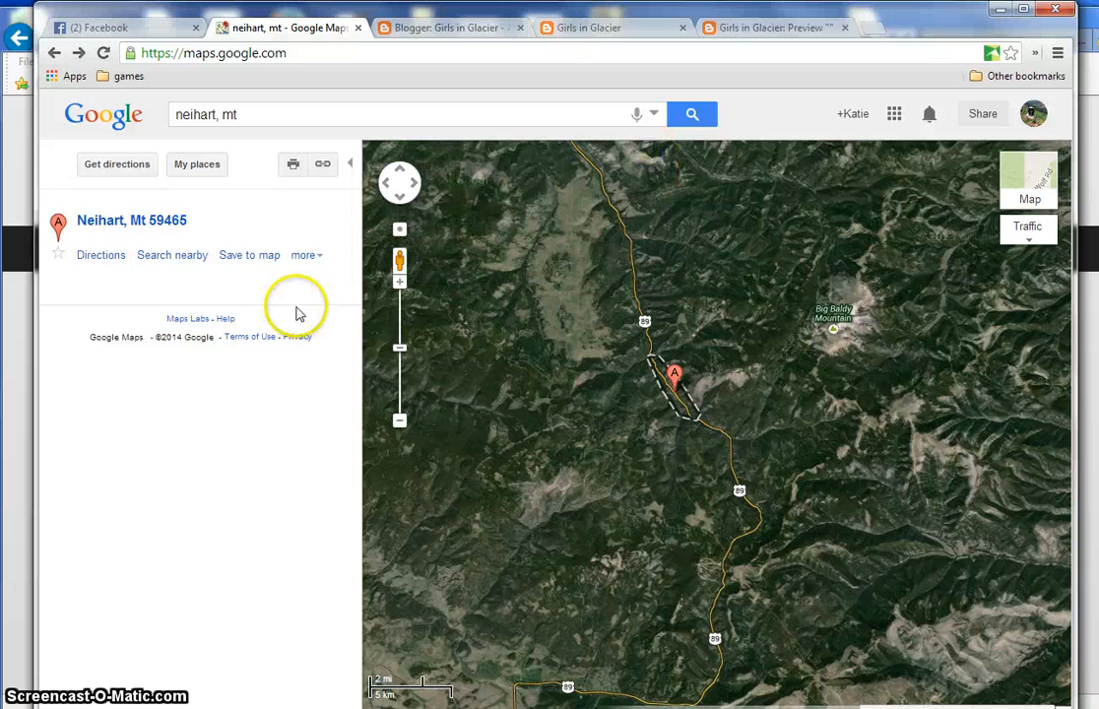
pyautogui.click(324, 167)
pyautogui.click(502, 271)
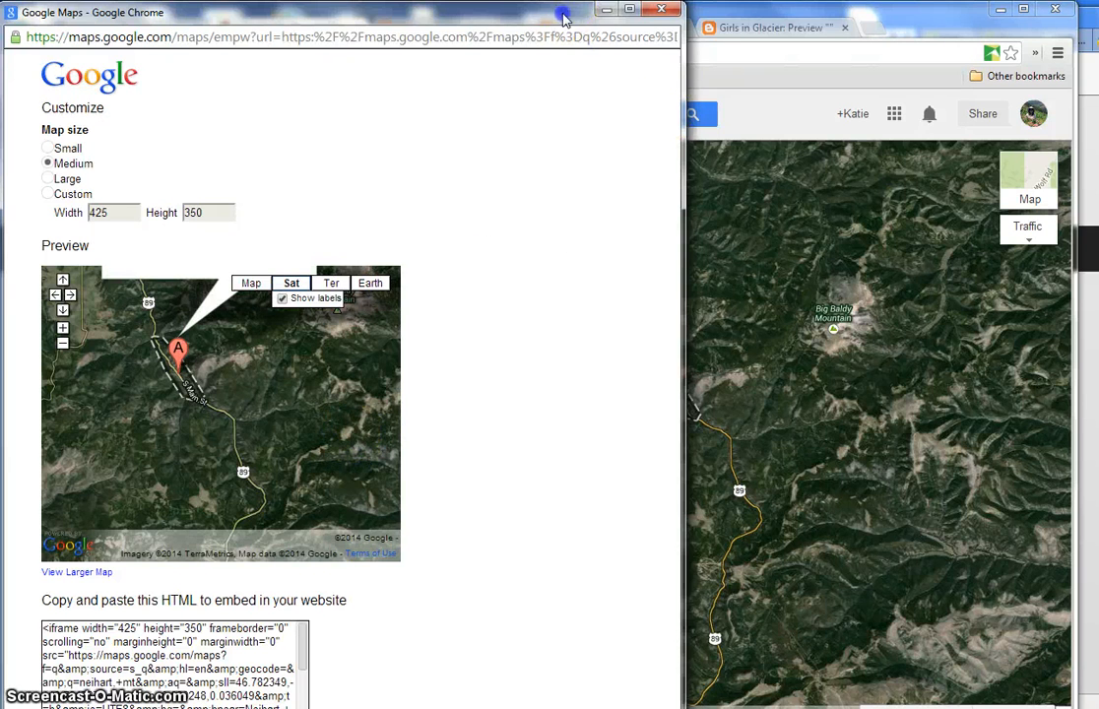
# - Close the embedded map preview window and look at the sharing options for the saved places in Google Maps
pyautogui.moveTo(563, 18); pyautogui.dragTo(608, 17)
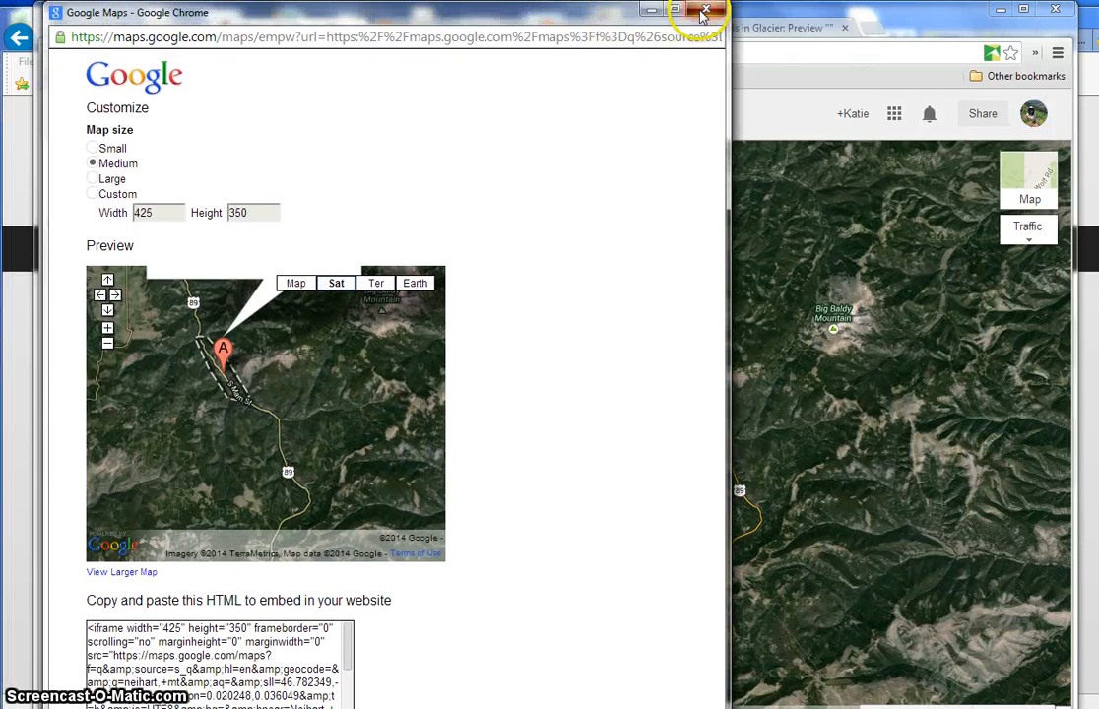
pyautogui.click(705, 12)
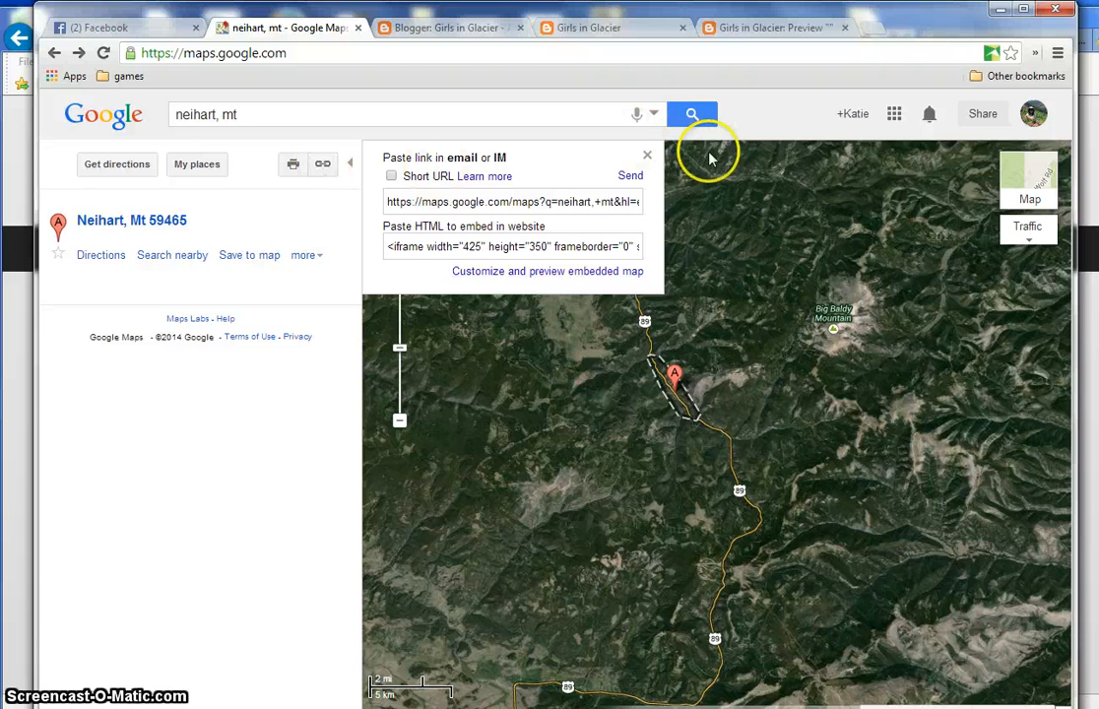
pyautogui.moveTo(289, 341); pyautogui.dragTo(286, 344)
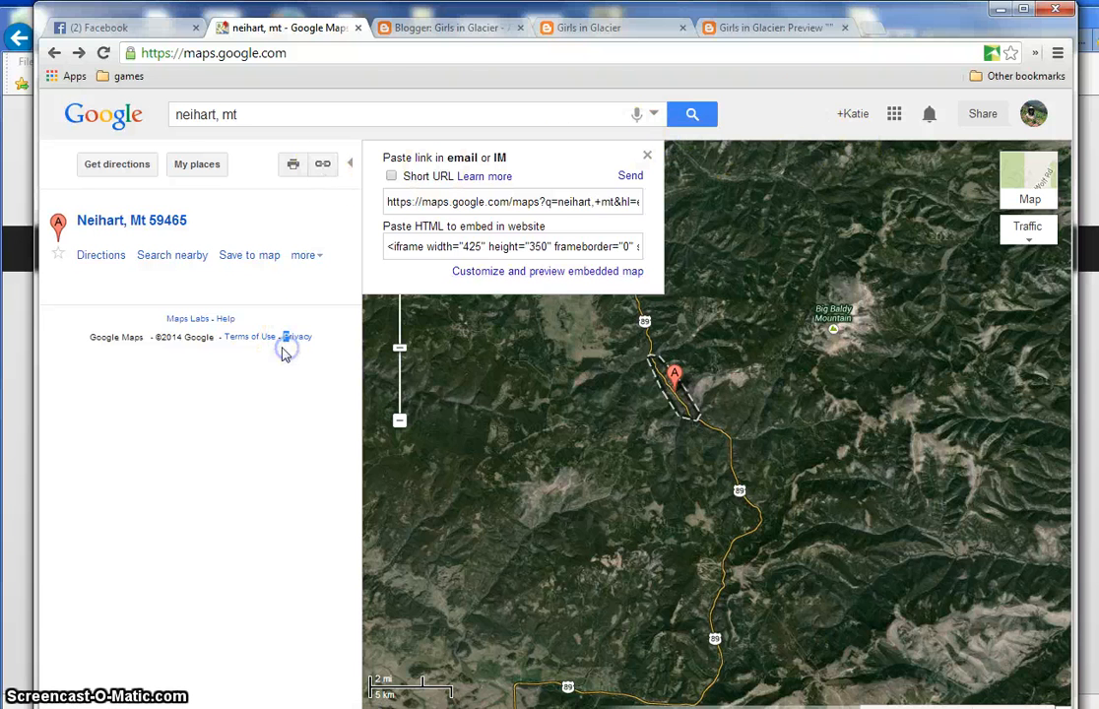
pyautogui.click(187, 166)
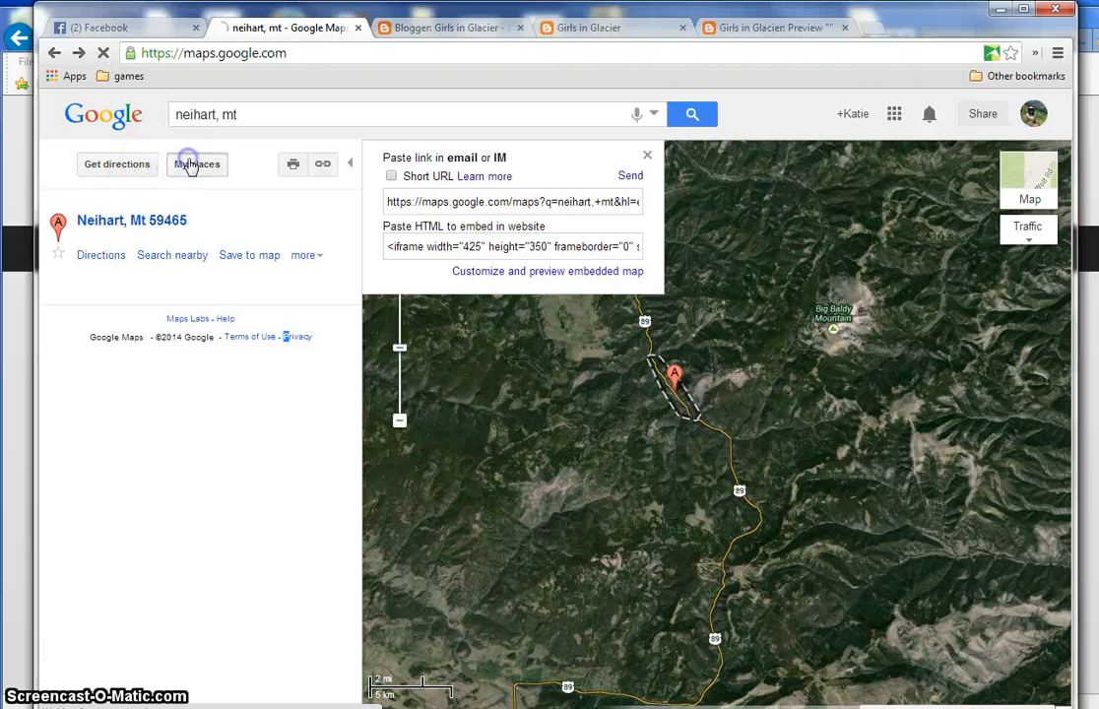
pyautogui.click(983, 115)
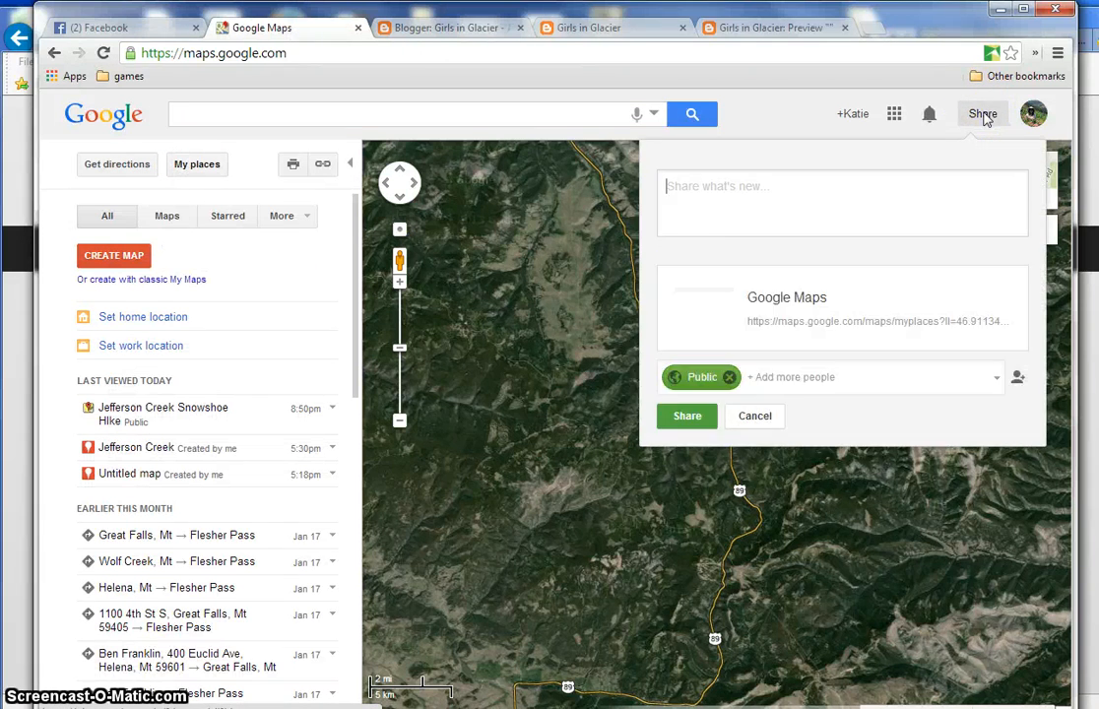
pyautogui.click(928, 325)
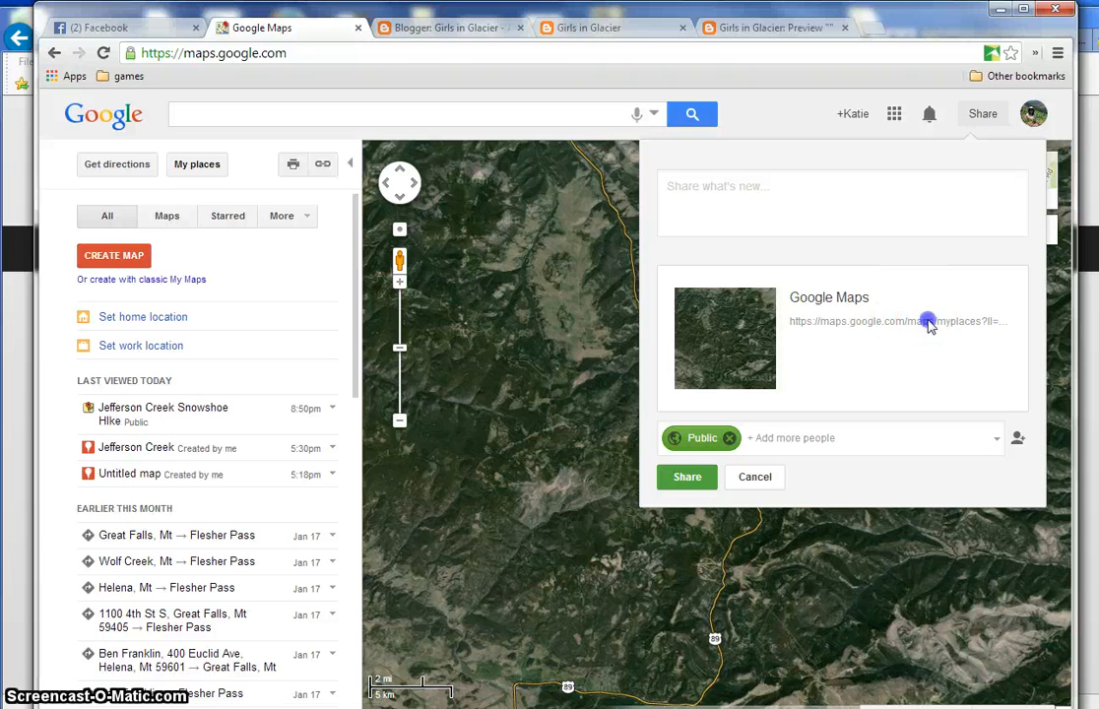
pyautogui.click(964, 324)
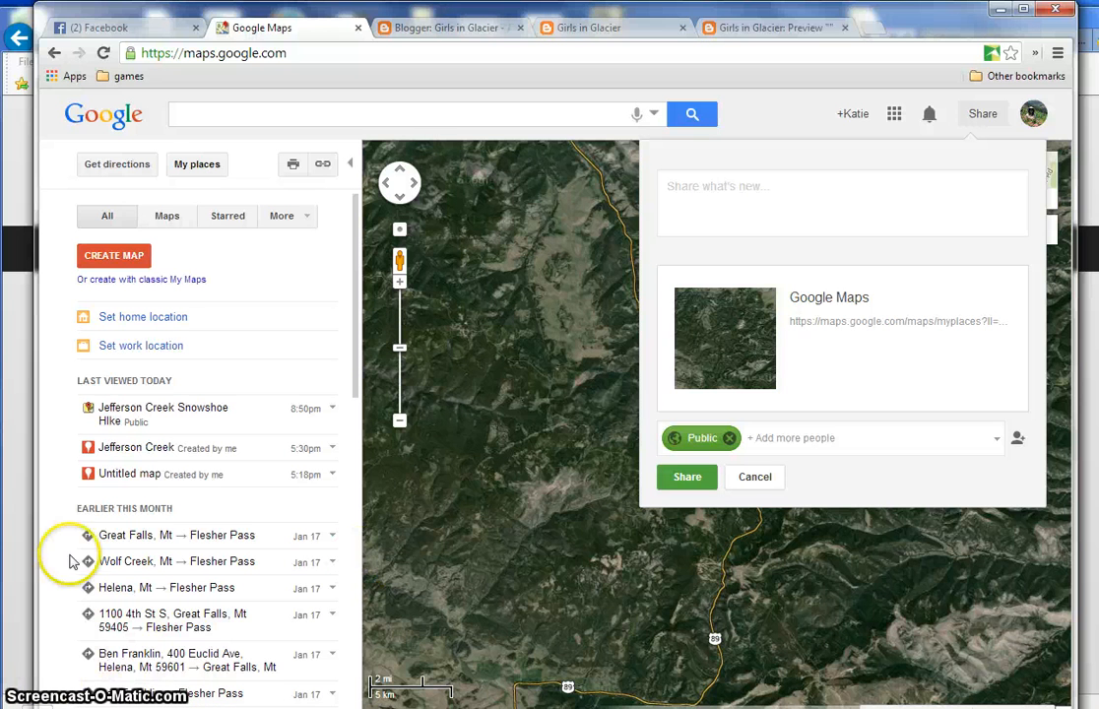
# - Get driving directions from great falls, mt to Neihart, MT
pyautogui.click(98, 166)
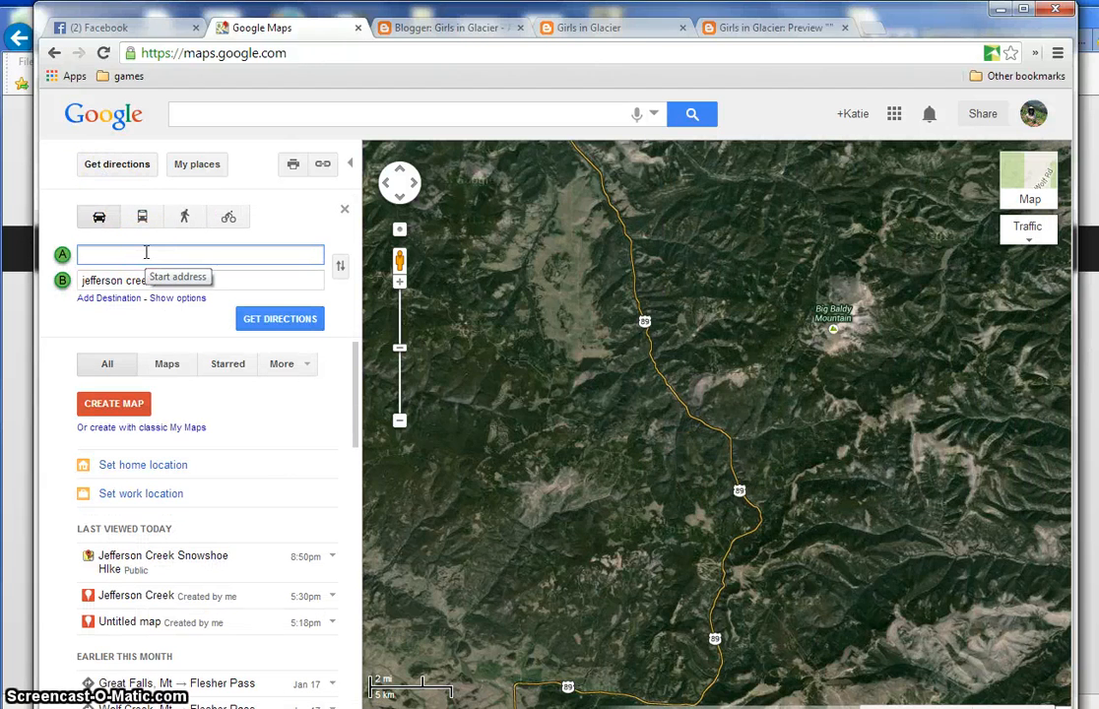
pyautogui.write('great falls, mt')
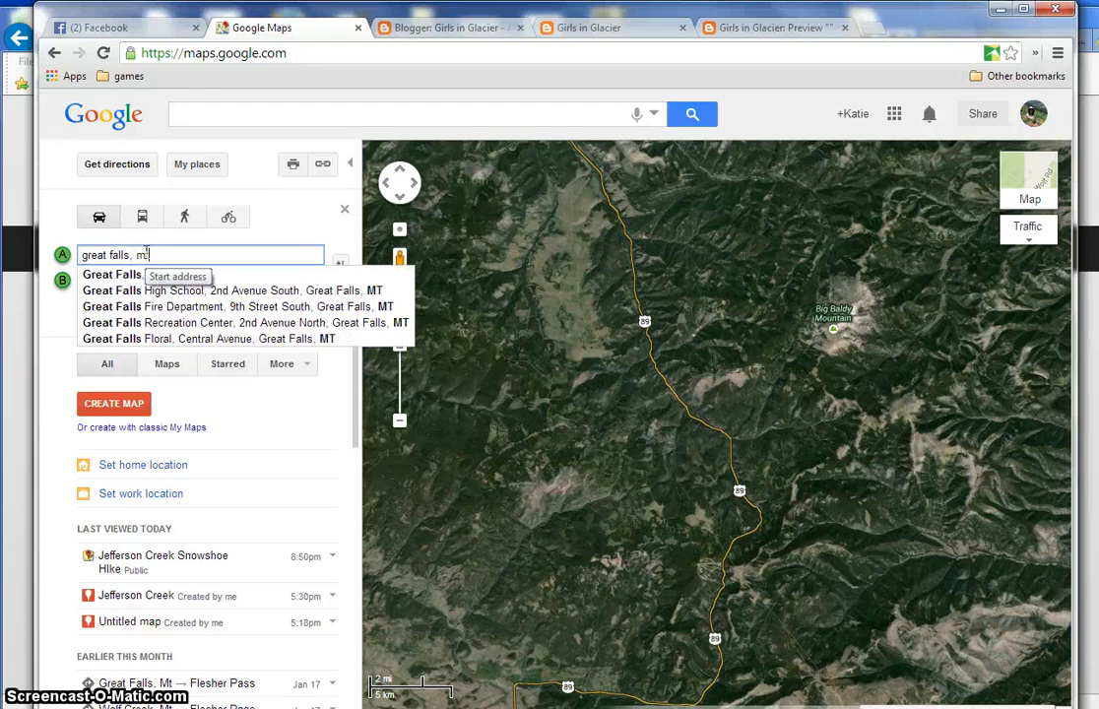
pyautogui.press('Return')
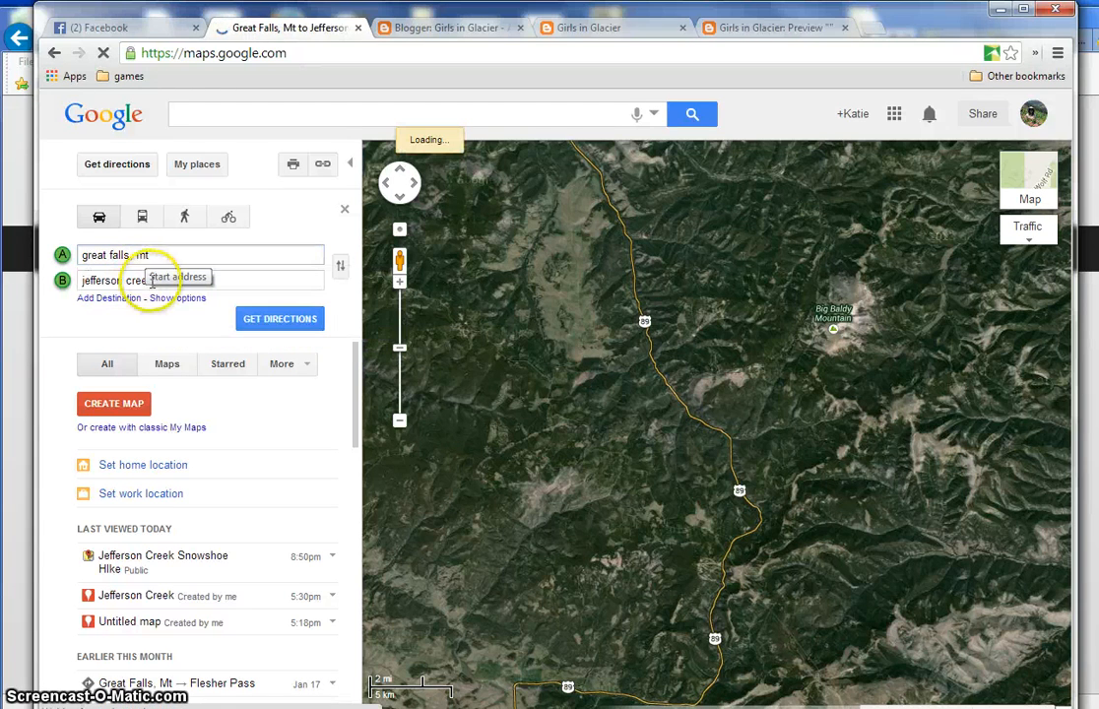
pyautogui.click(211, 281)
pyautogui.click(188, 281)
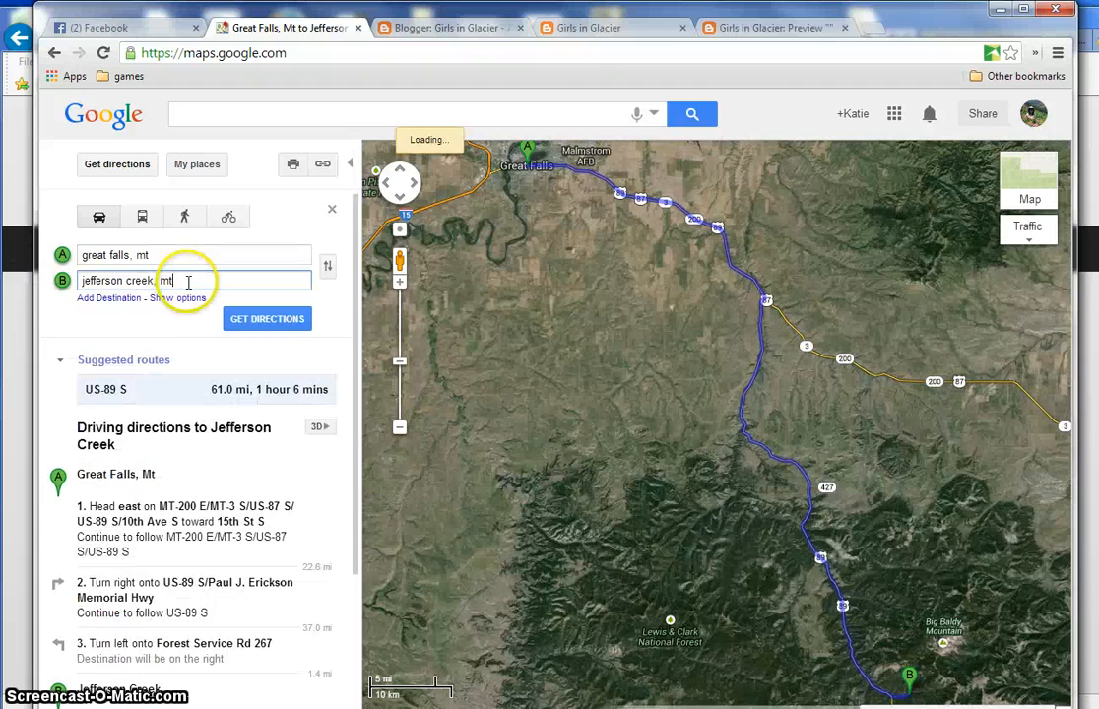
pyautogui.moveTo(188, 282); pyautogui.dragTo(31, 269)
pyautogui.write('neihart')
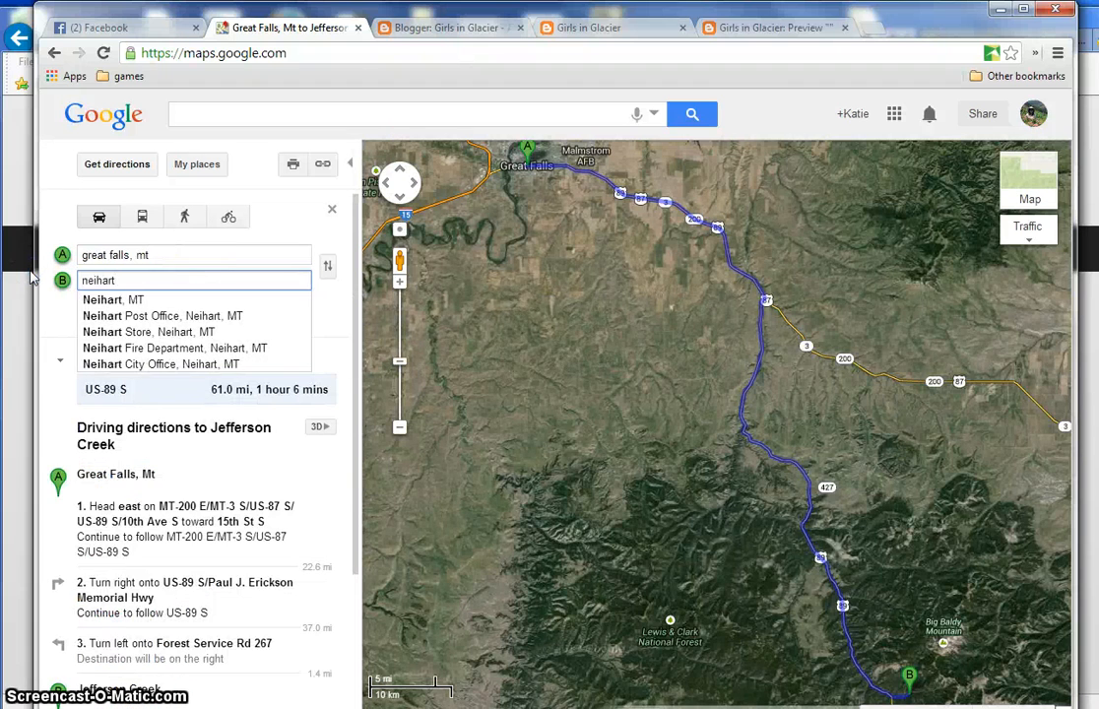
pyautogui.press('Return')
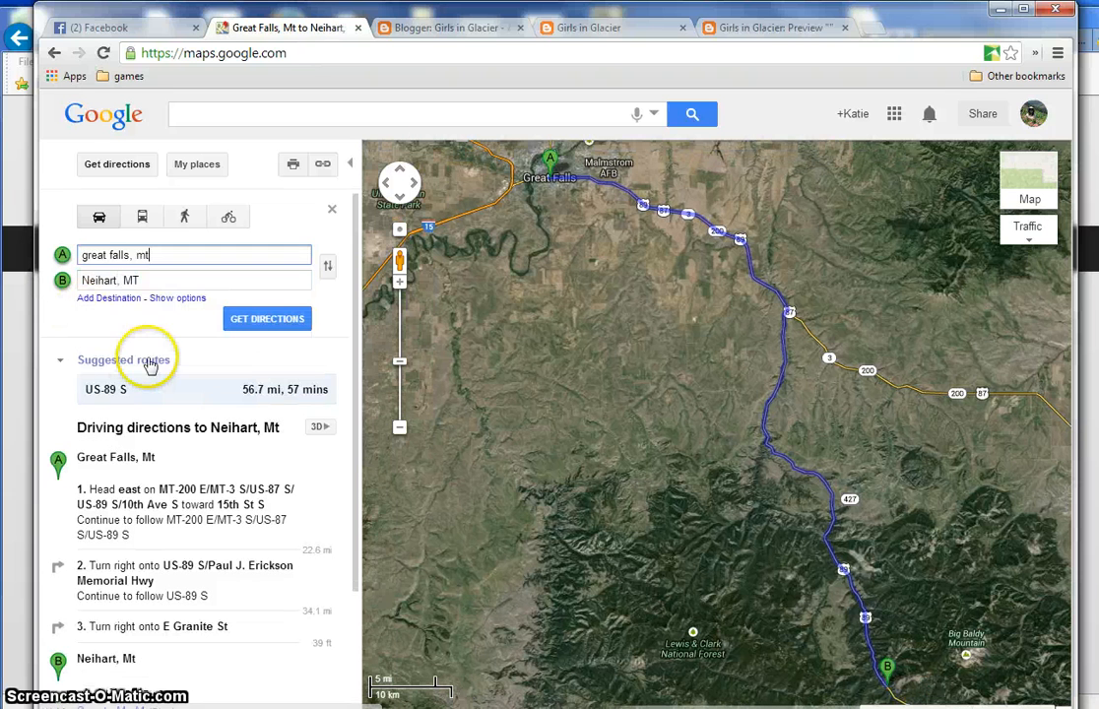
pyautogui.click(257, 319)
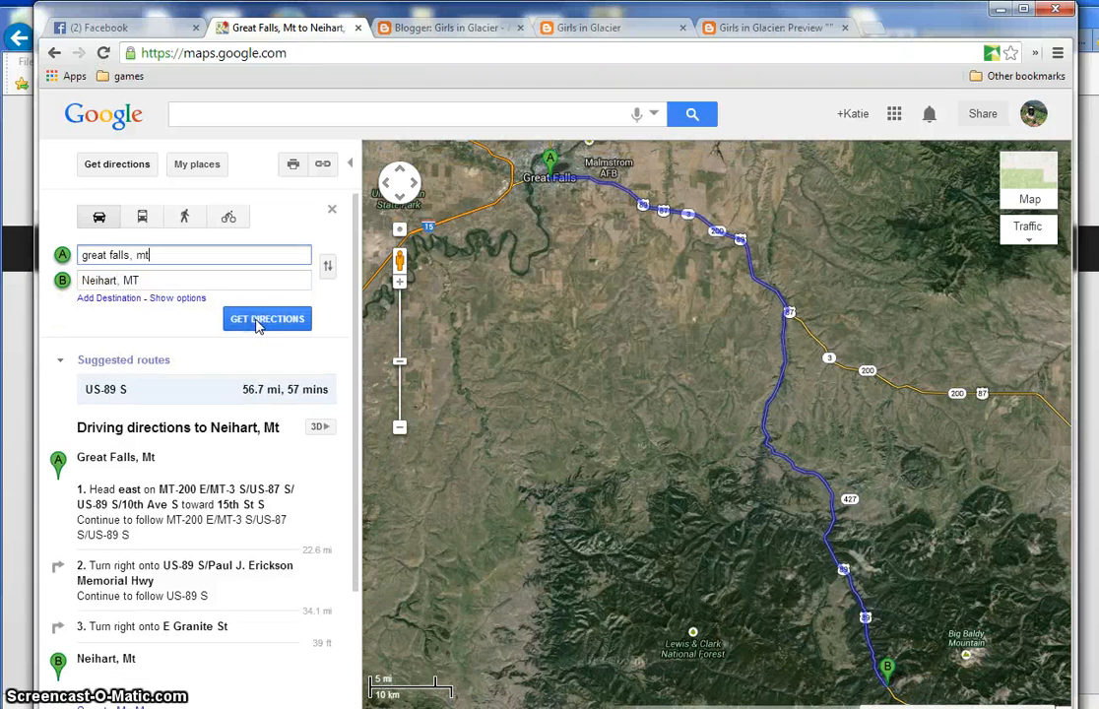
# - Copy the link to the driving directions and open the "Click to view a map of the area" post for editing in Blogger
pyautogui.click(325, 166)
pyautogui.hotkey('ctrl', 'c')
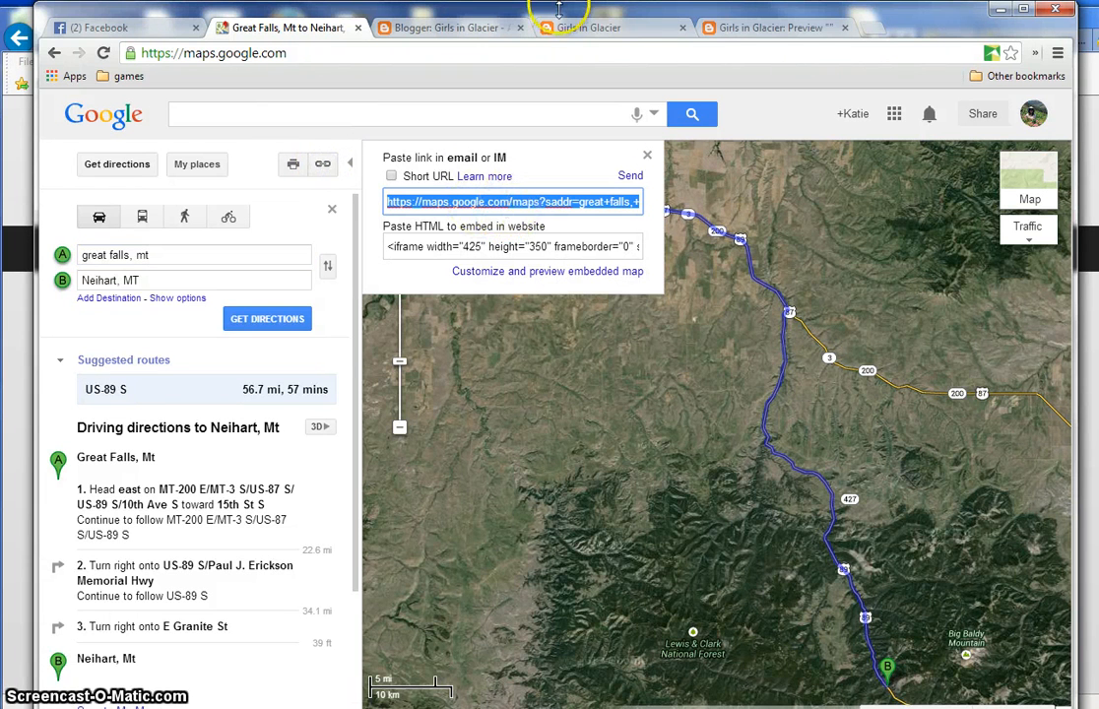
pyautogui.click(470, 29)
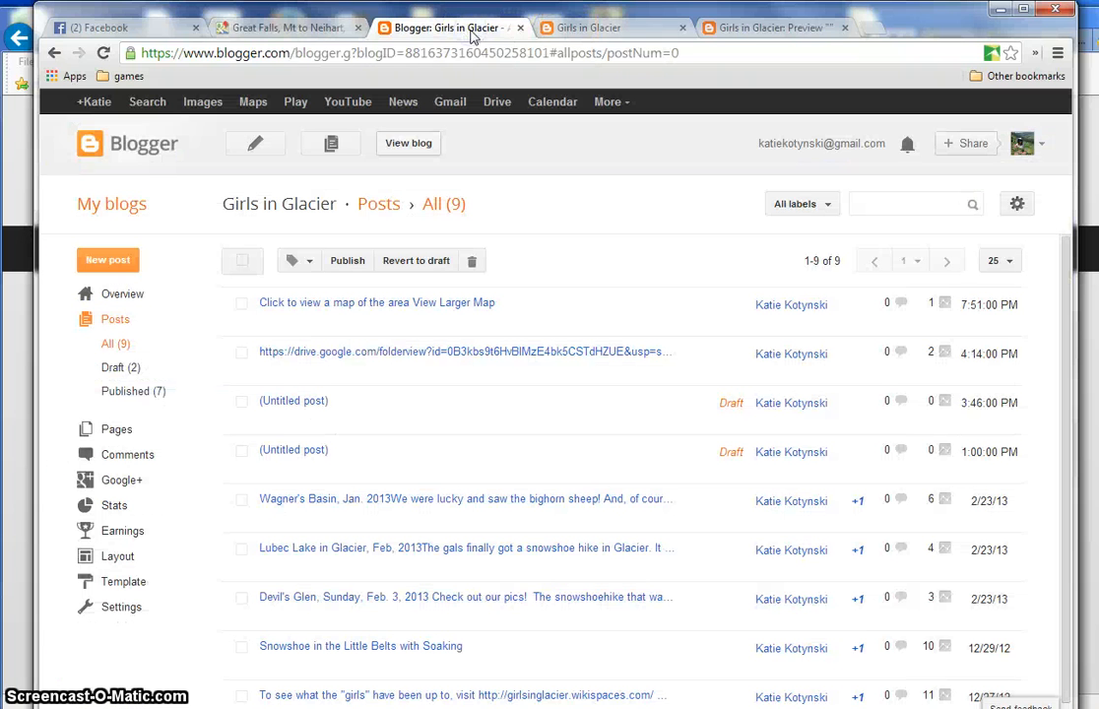
pyautogui.moveTo(457, 309)
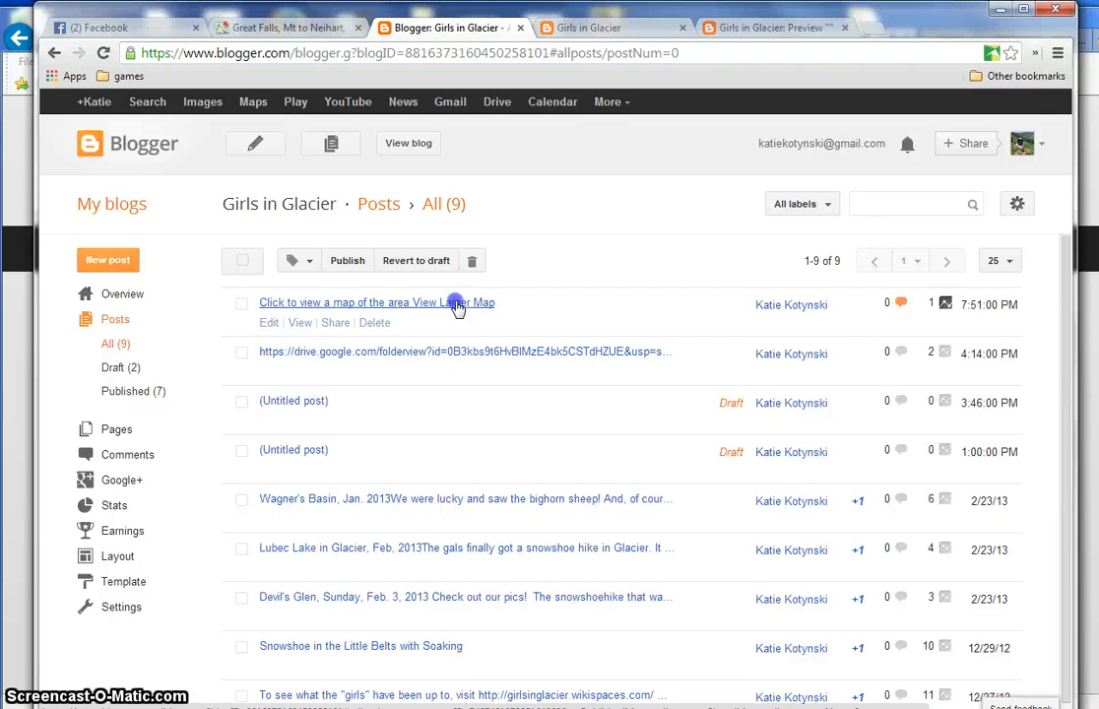
pyautogui.click(457, 308)
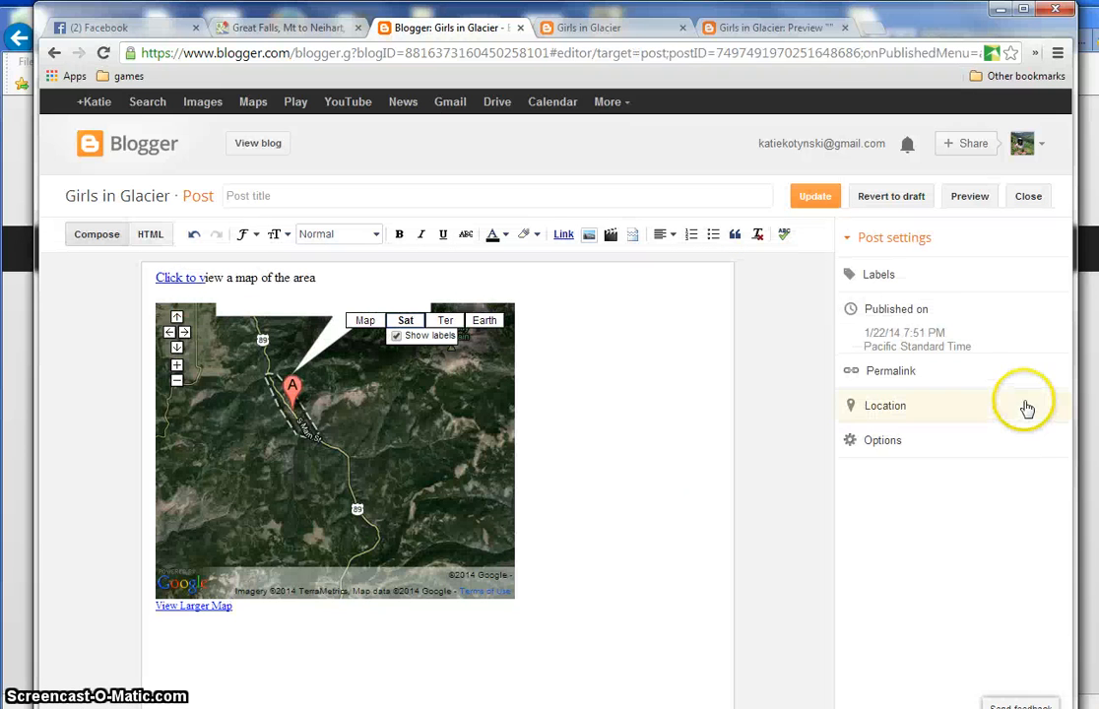
# - Add the line "click to view driving directions" below the embedded map and link "click to view" to the copied directions URL
pyautogui.click(369, 636)
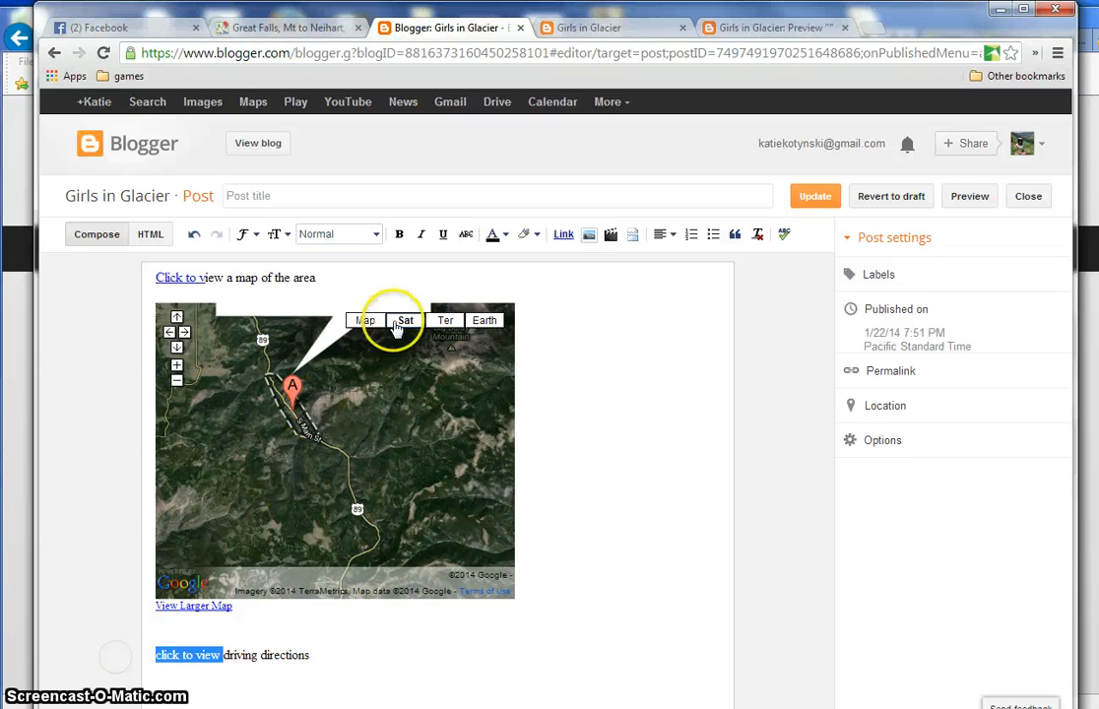
pyautogui.click(563, 235)
pyautogui.click(545, 392)
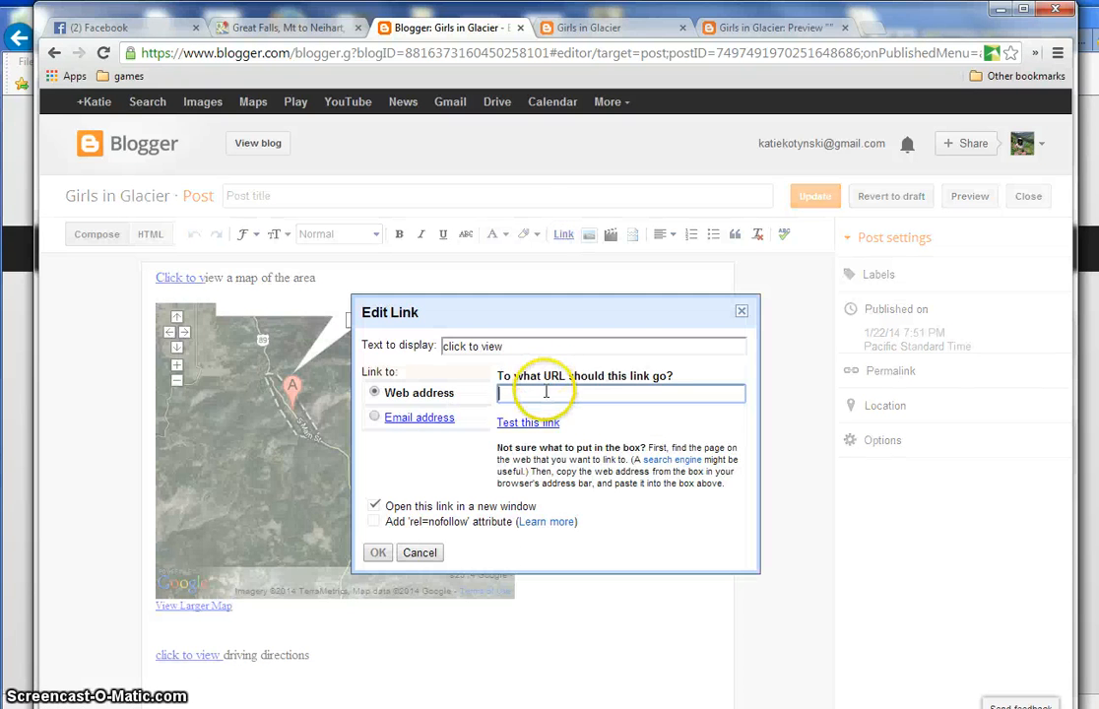
pyautogui.hotkey('ctrl', 'v')
pyautogui.click(377, 552)
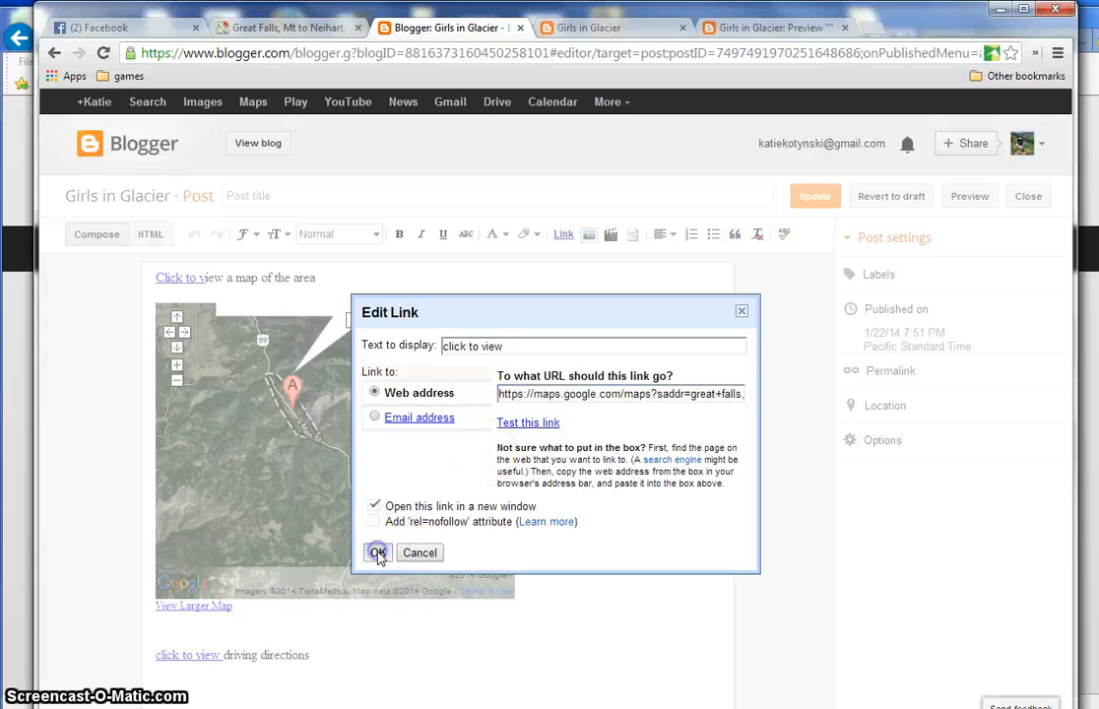
pyautogui.click(576, 418)
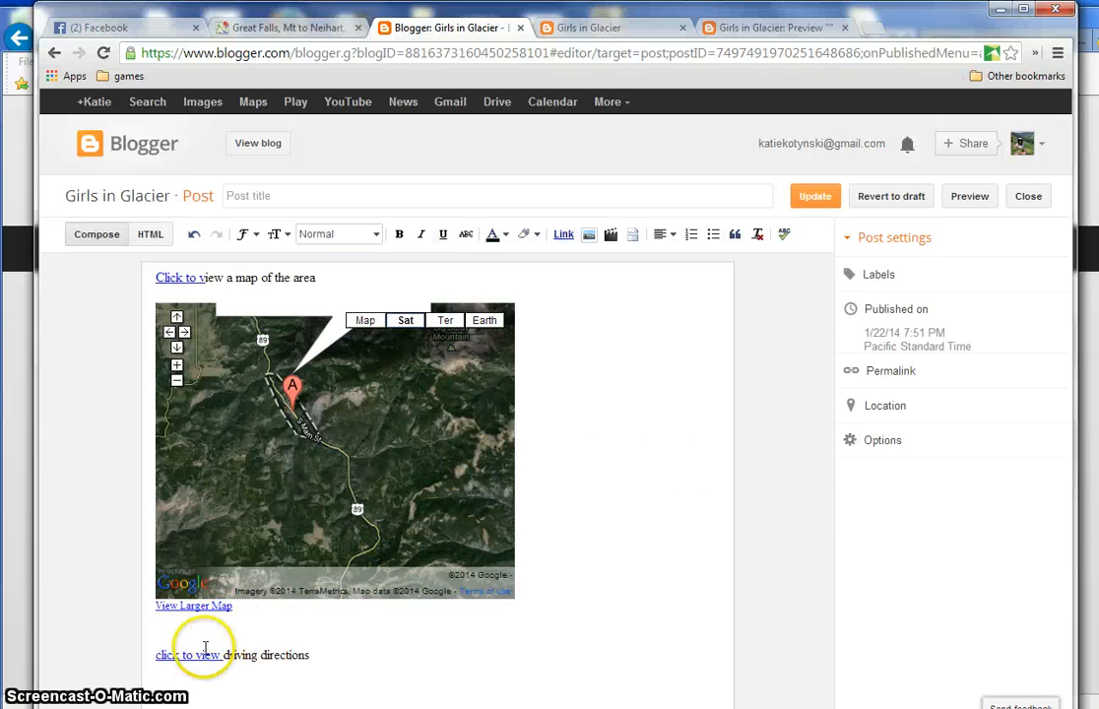
# - Update the post and test its driving directions link on the live Girls in Glacier blog
pyautogui.click(810, 195)
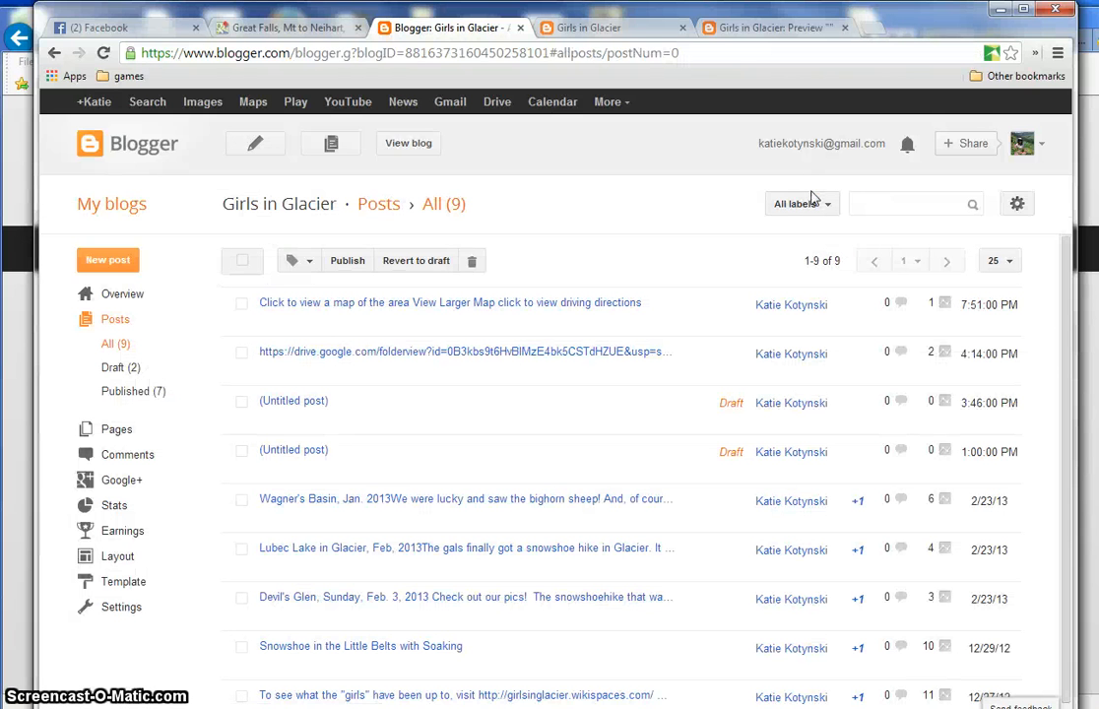
pyautogui.click(406, 145)
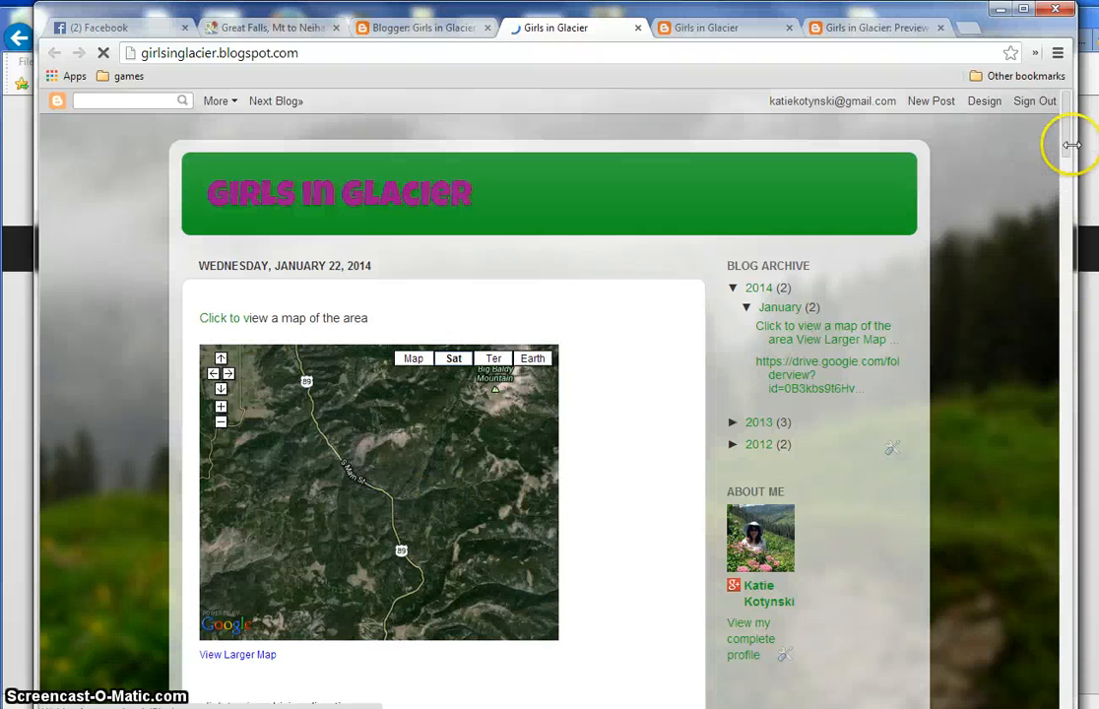
pyautogui.moveTo(1072, 143); pyautogui.dragTo(1068, 195)
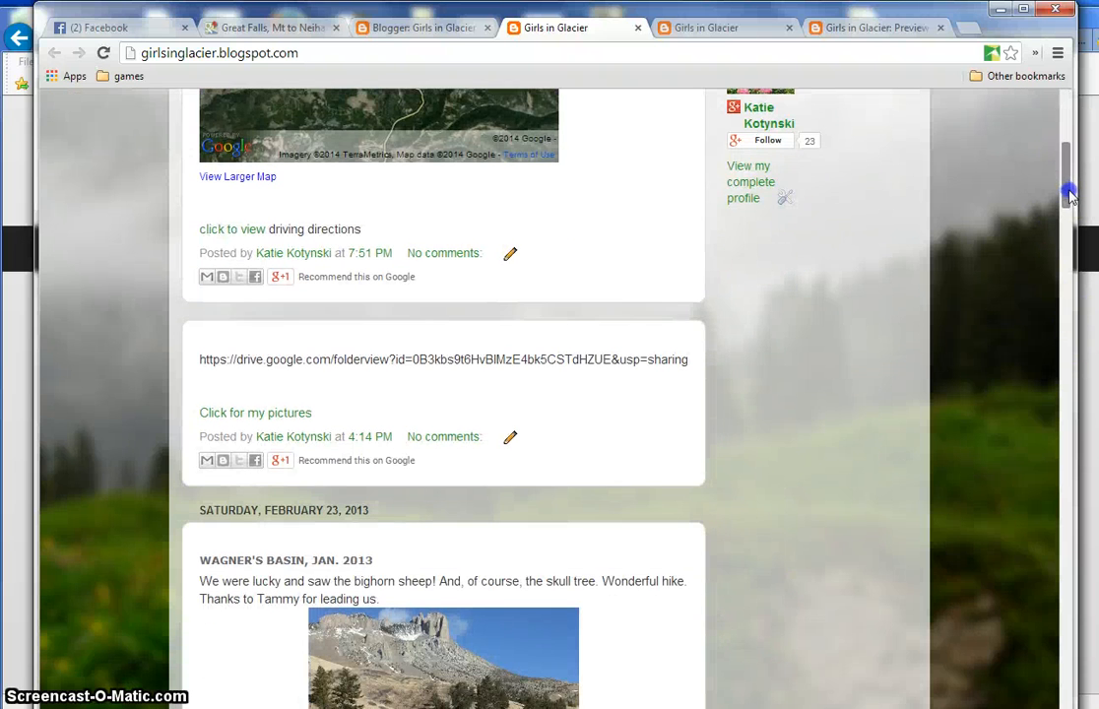
pyautogui.click(241, 245)
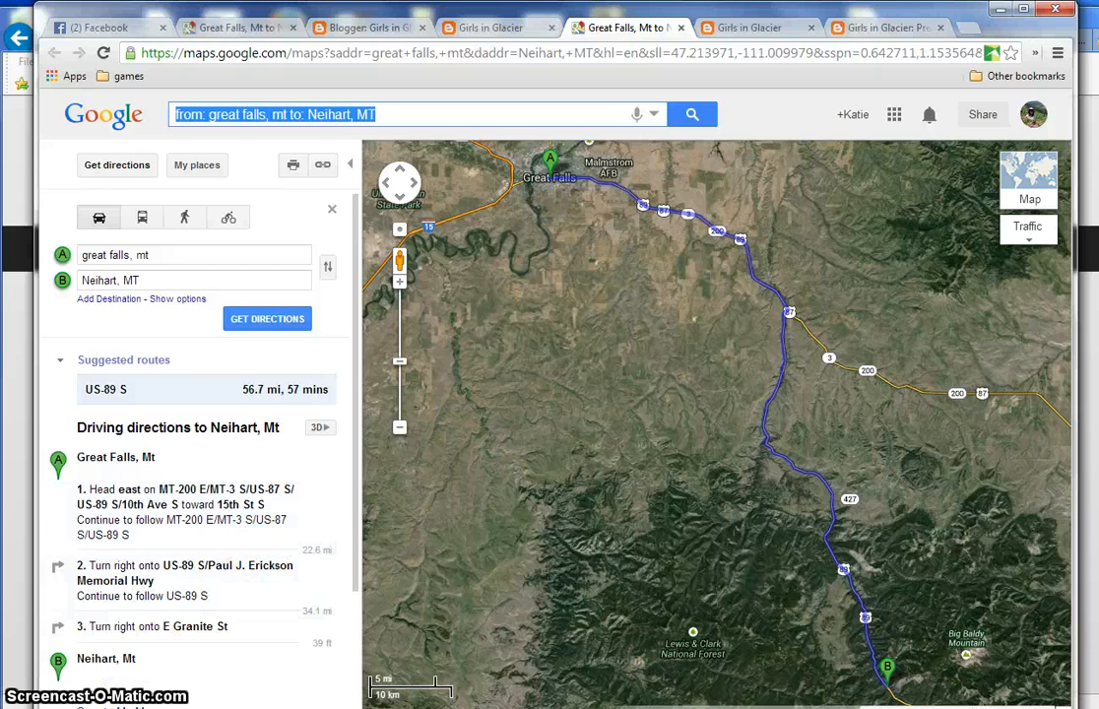
pyautogui.press('super')
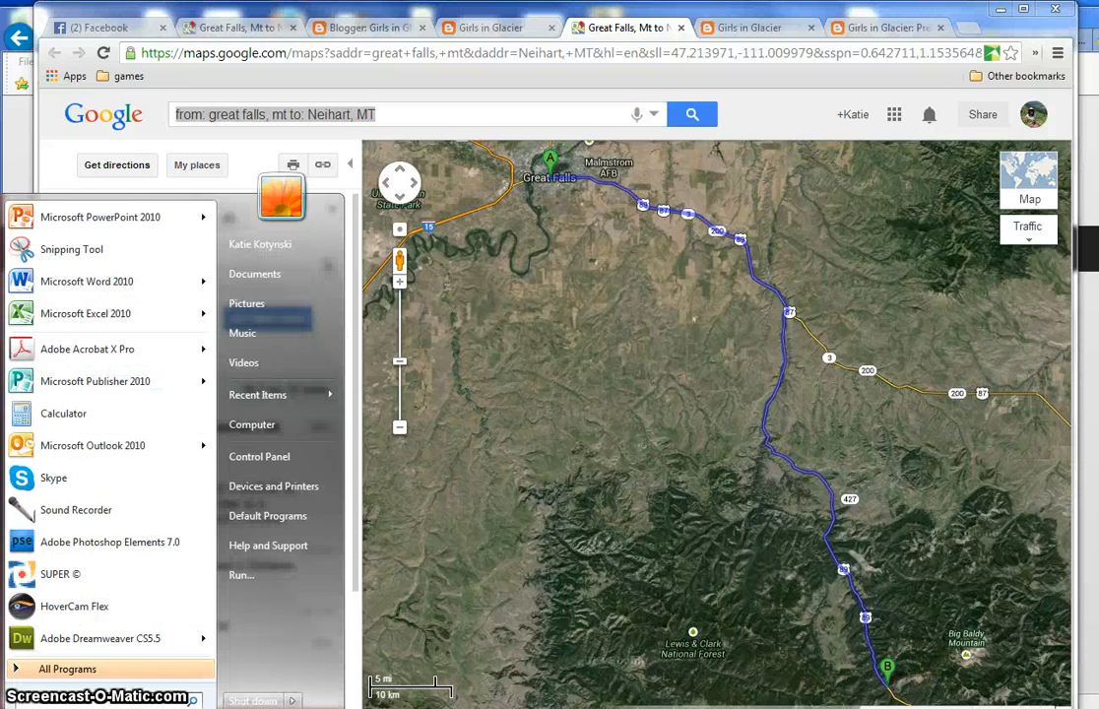
pyautogui.click(436, 706)
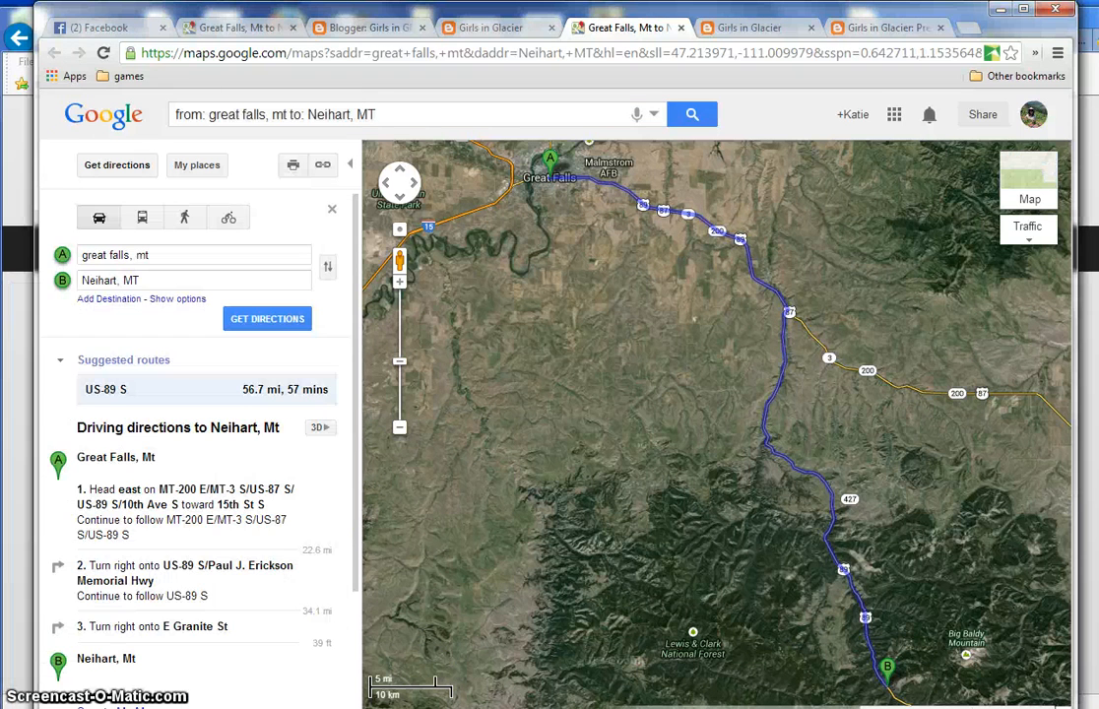